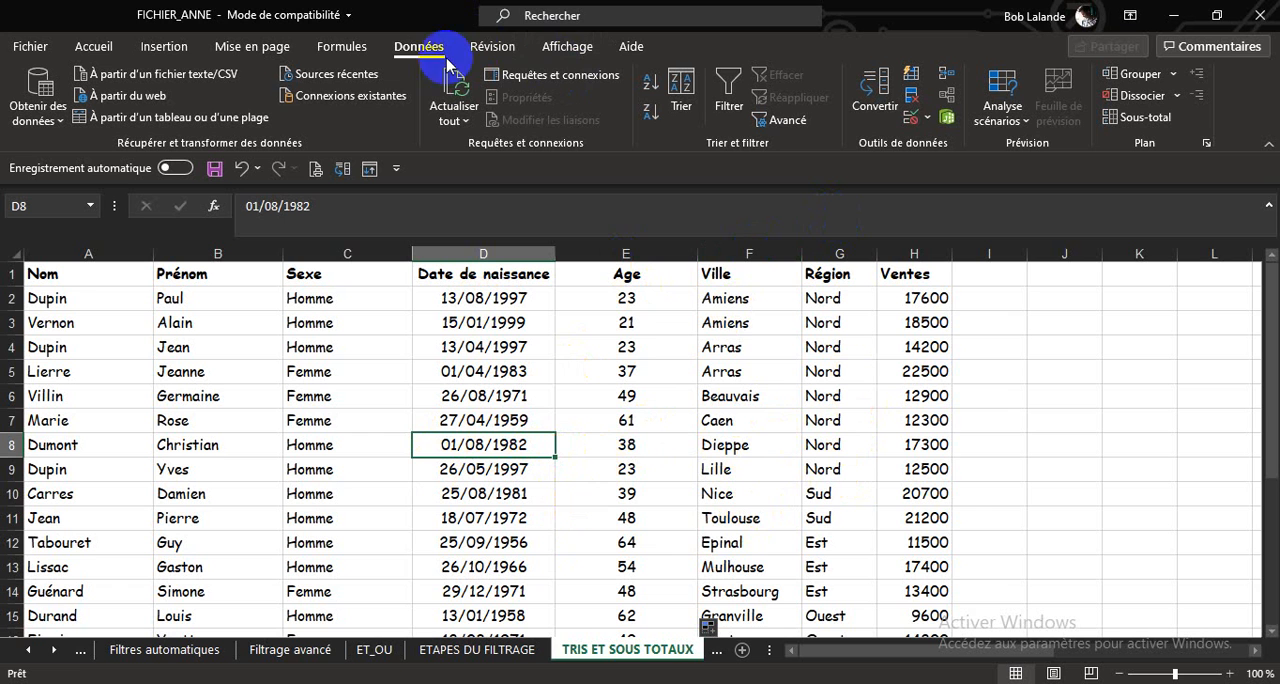
Add Somme subtotals of Ventes at each change of Région and autofit the Région column.
{"action": "left_click", "coordinate": [1130, 117]}
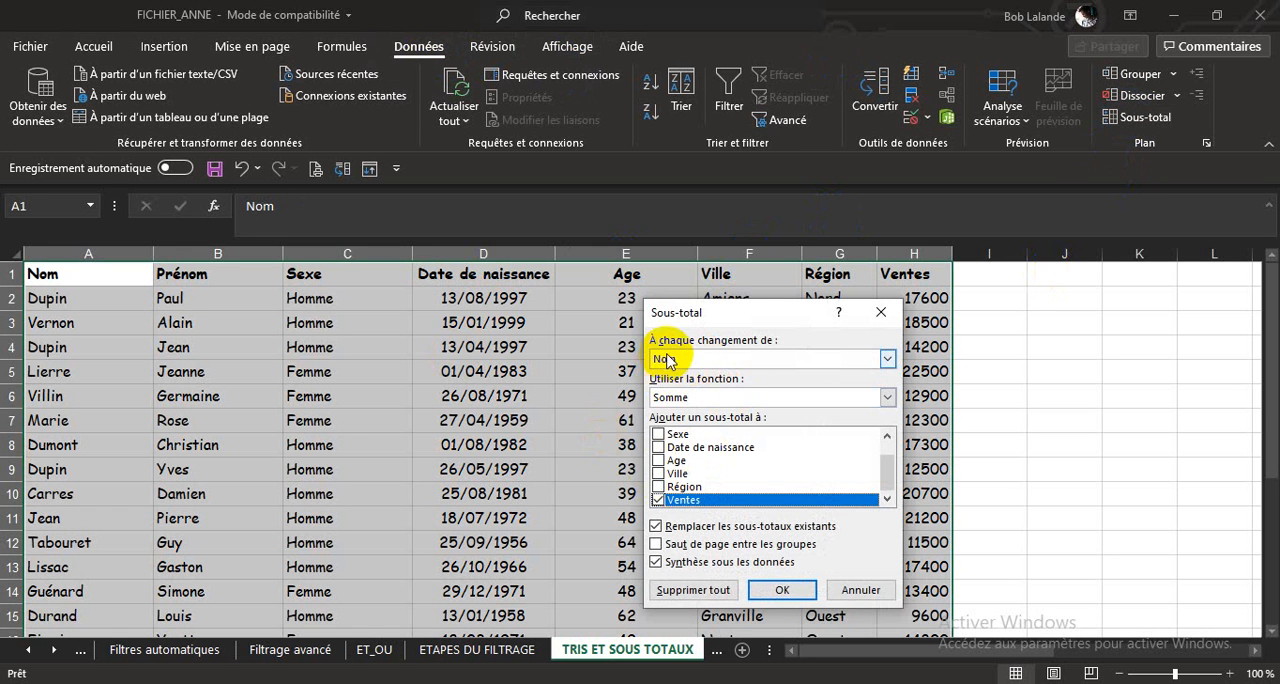
{"action": "left_click", "coordinate": [887, 358]}
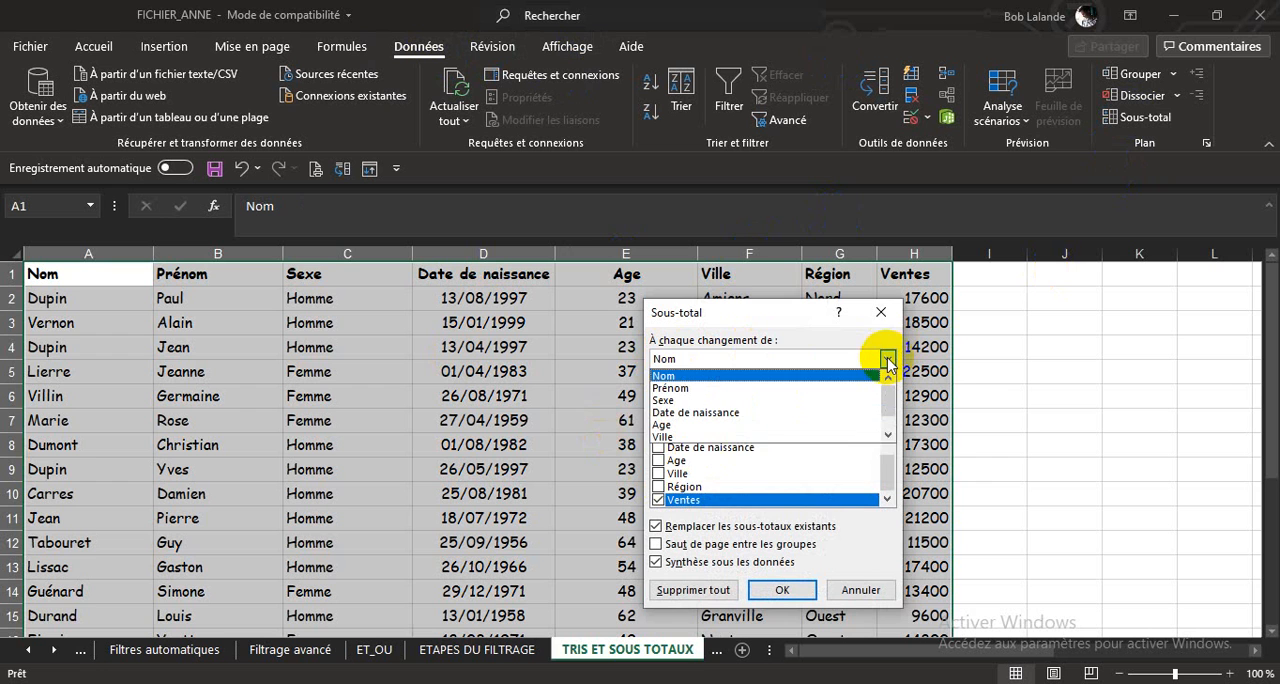
{"action": "left_click", "coordinate": [888, 436]}
{"action": "left_click", "coordinate": [738, 437]}
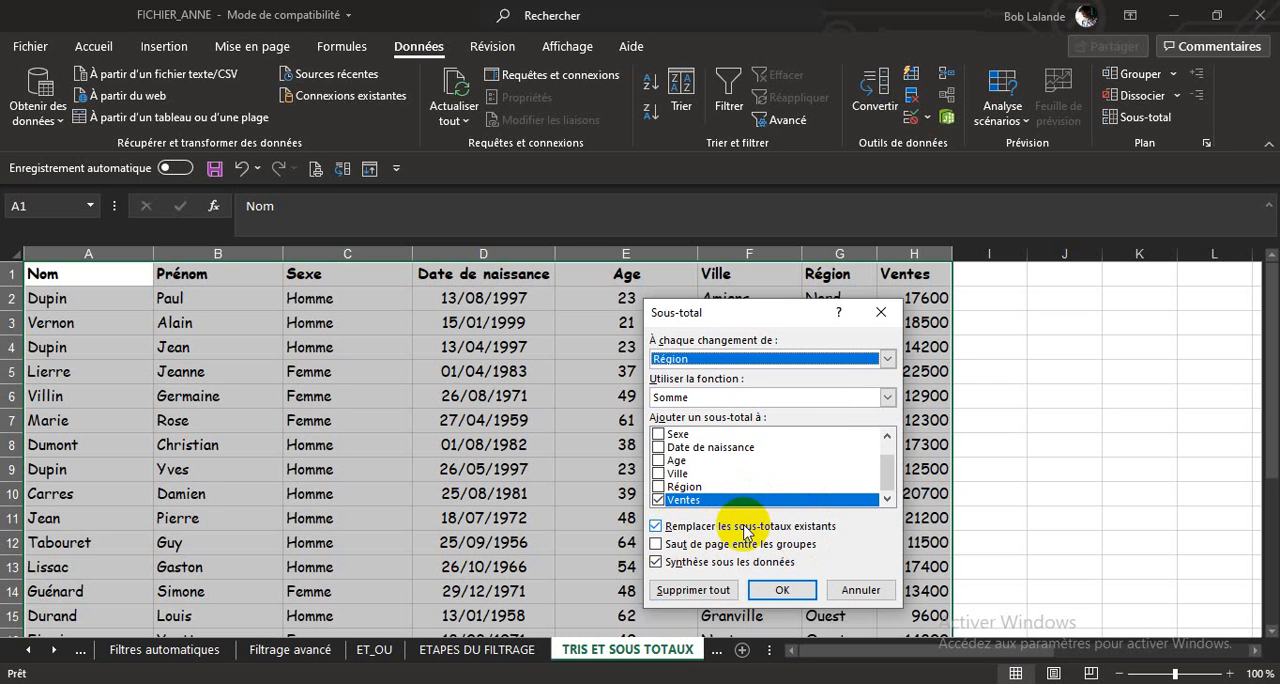
{"action": "left_click", "coordinate": [776, 592]}
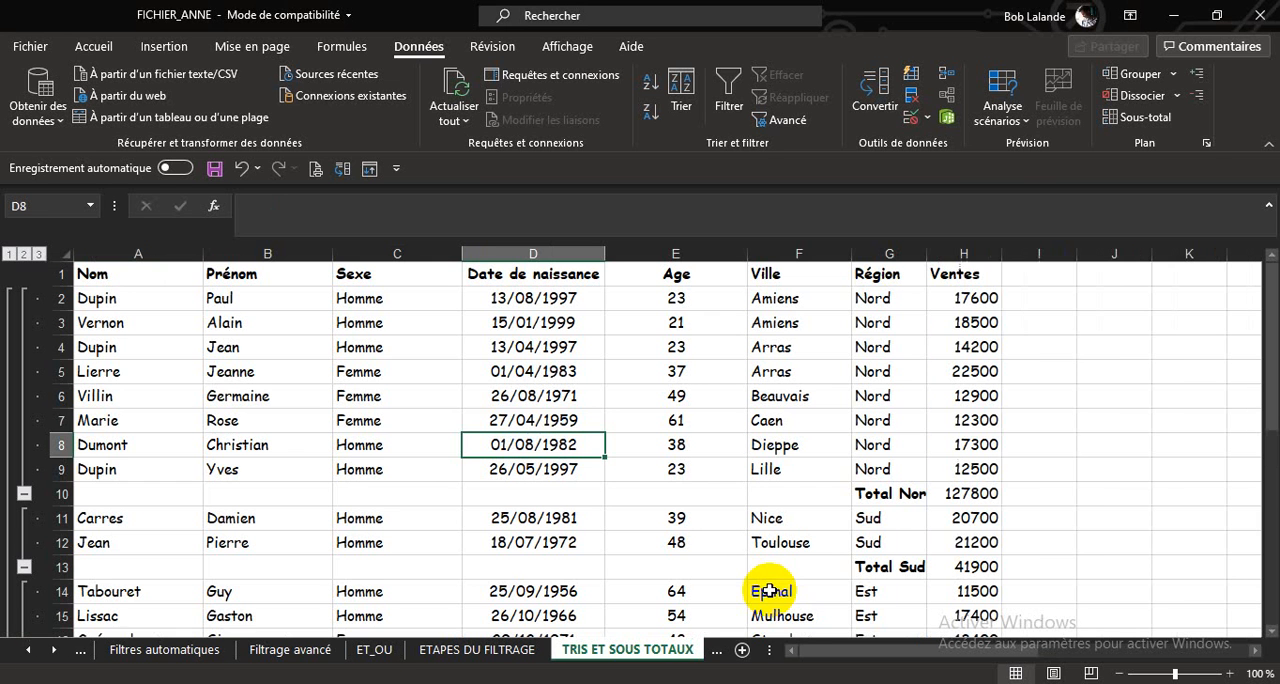
{"action": "double_click", "coordinate": [926, 253]}
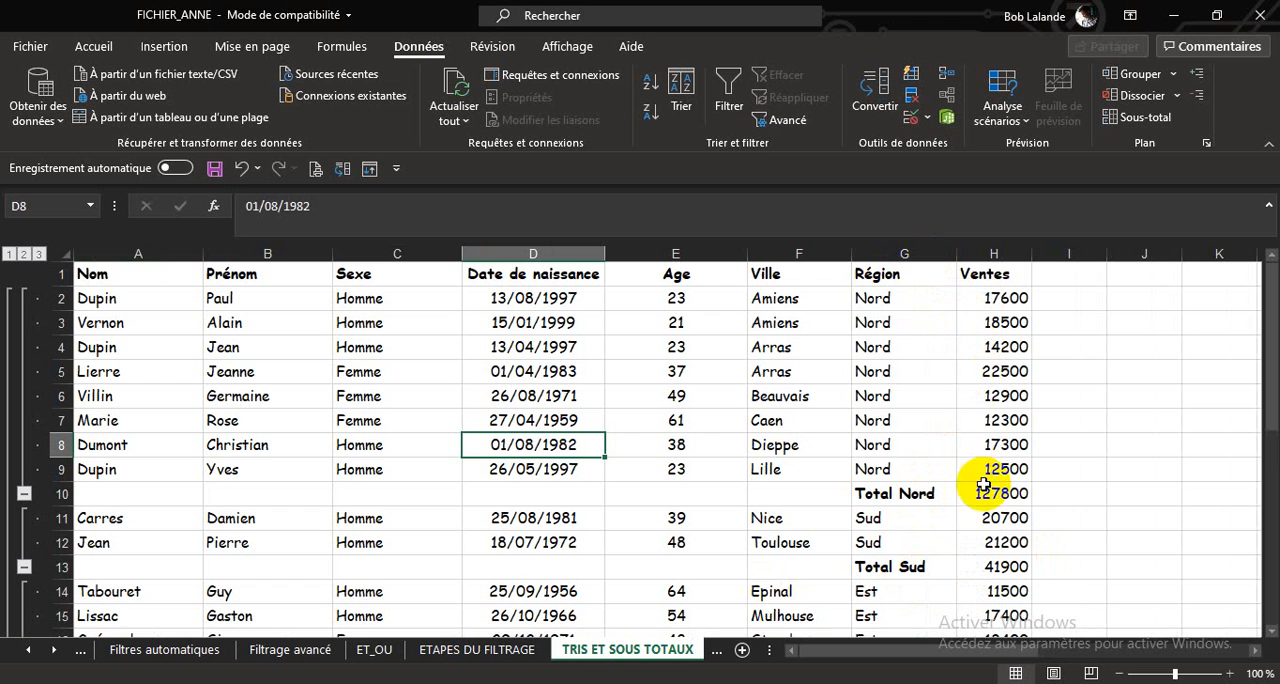
Collapse the detail rows of all six region groups so only the regional totals and grand total show.
{"action": "scroll", "coordinate": [968, 549], "scroll_direction": "down", "scroll_amount": 2}
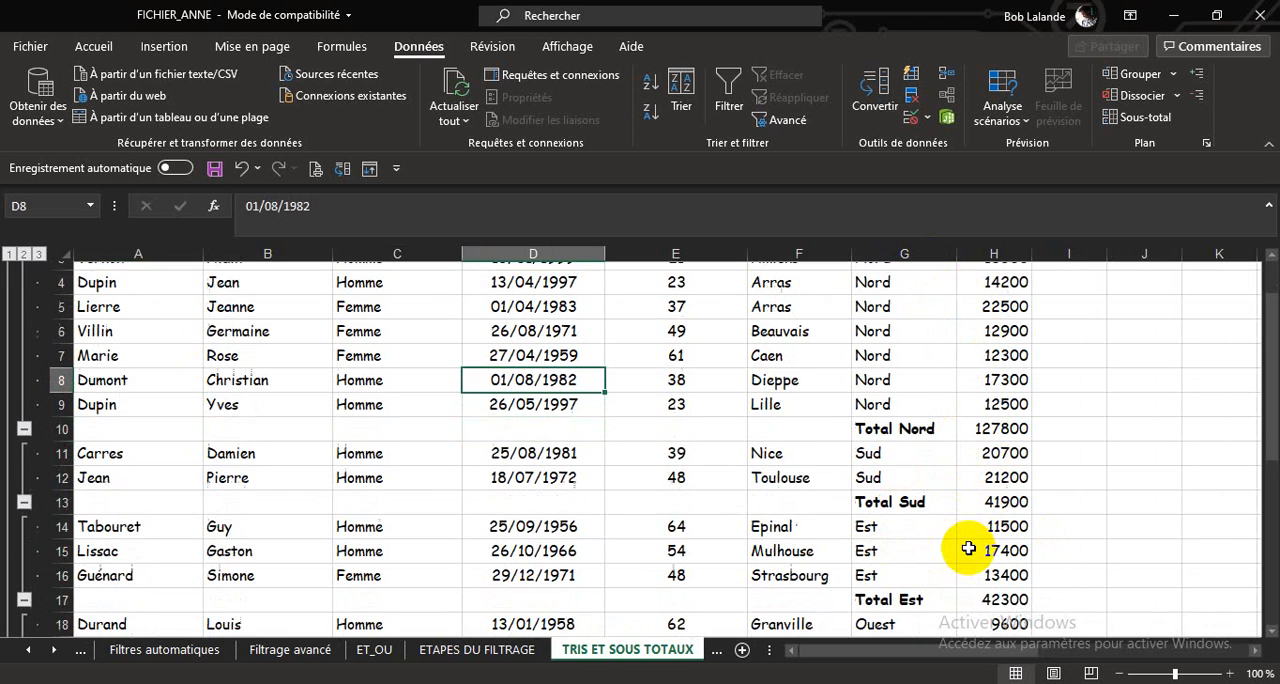
{"action": "scroll", "coordinate": [951, 549], "scroll_direction": "down", "scroll_amount": 3}
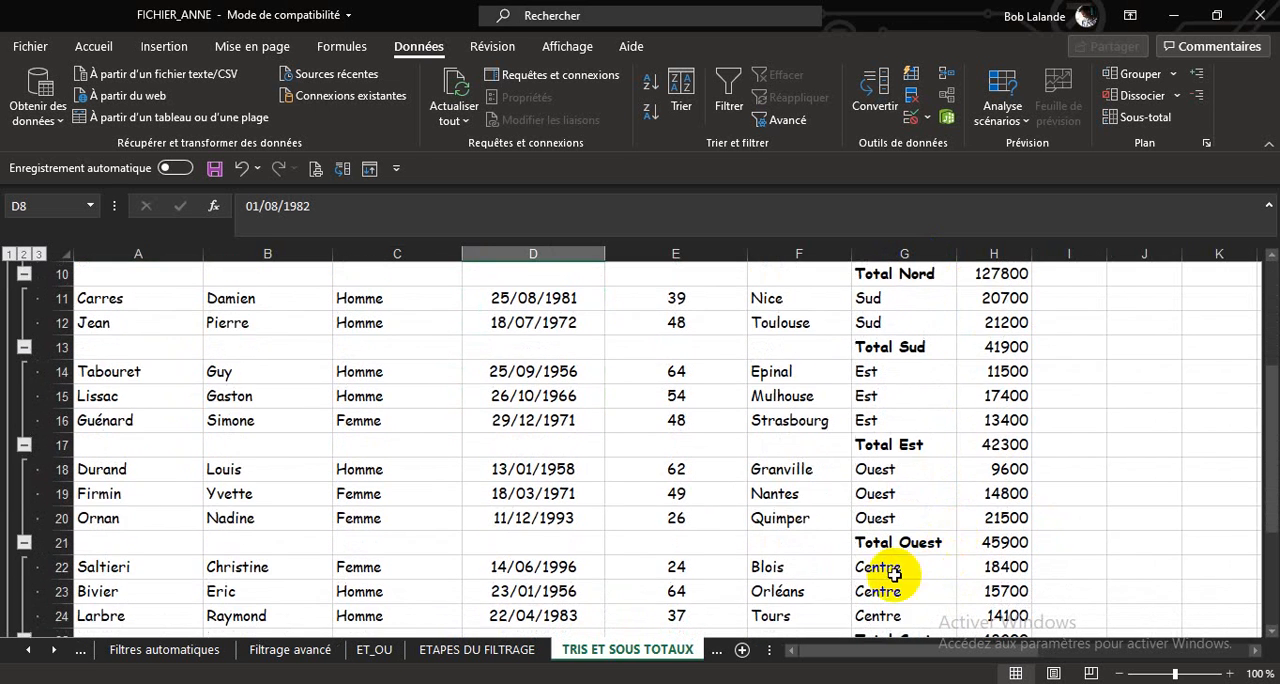
{"action": "scroll", "coordinate": [930, 550], "scroll_direction": "down", "scroll_amount": 1}
{"action": "scroll", "coordinate": [969, 578], "scroll_direction": "down", "scroll_amount": 2}
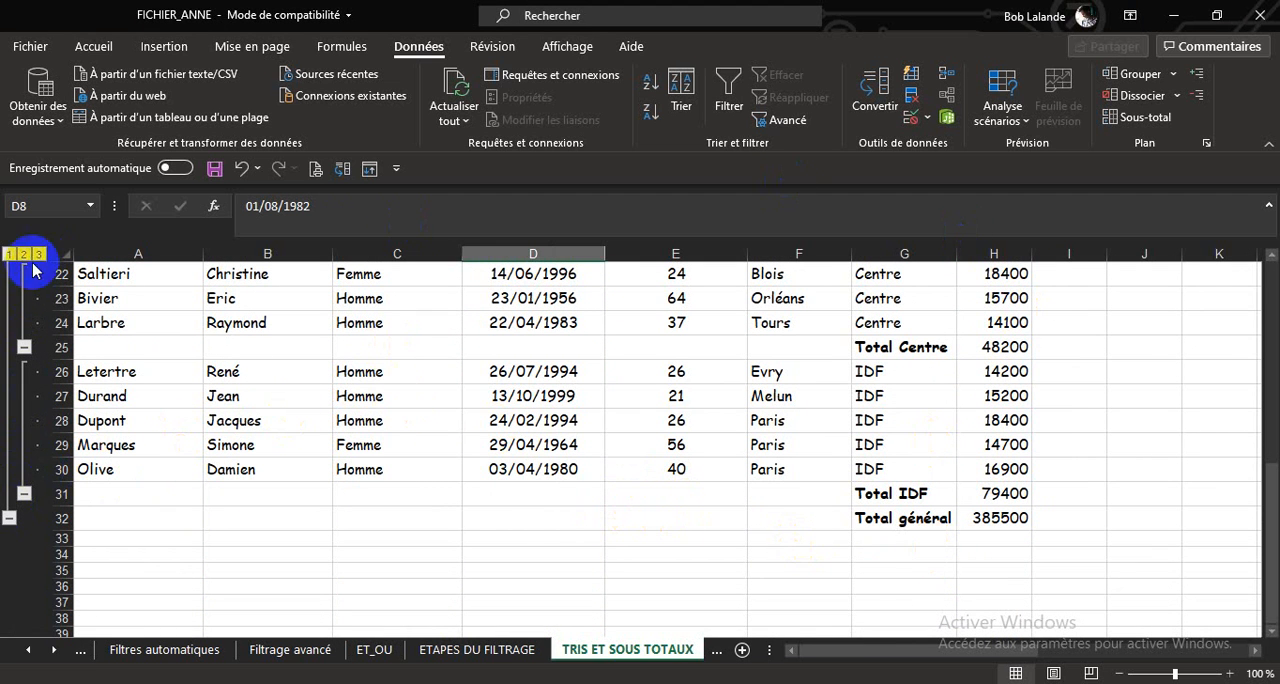
{"action": "left_click", "coordinate": [23, 494]}
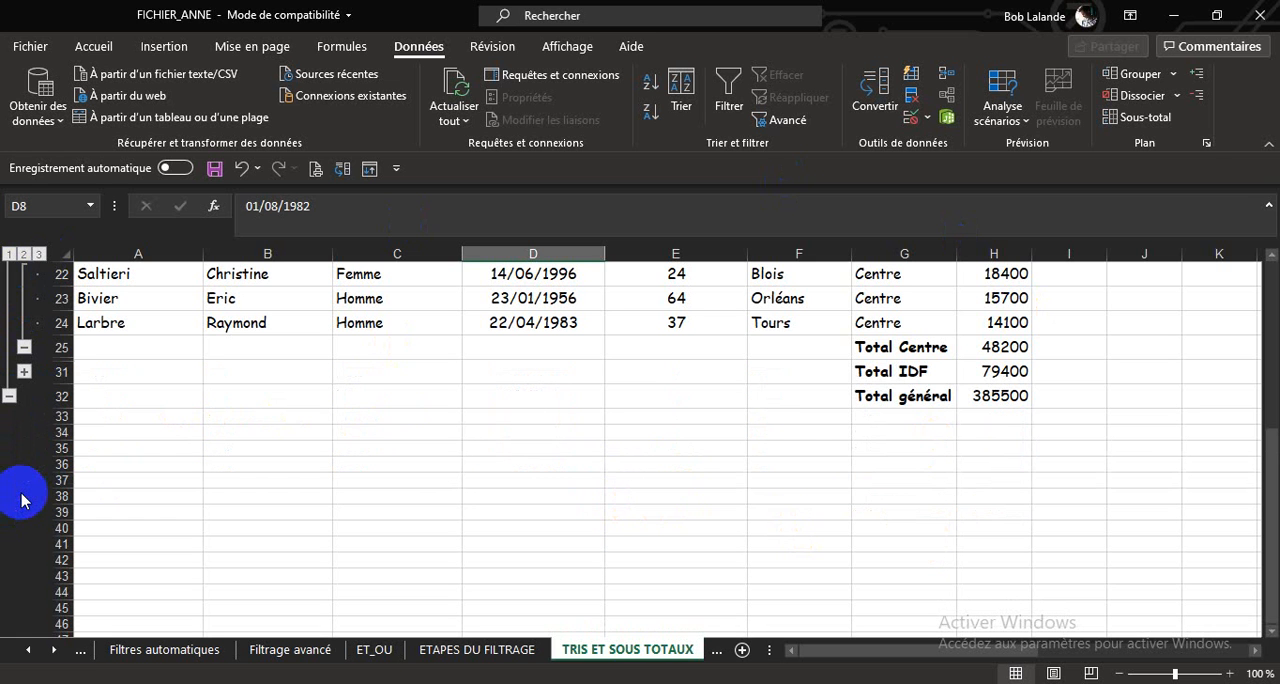
{"action": "left_click", "coordinate": [23, 350]}
{"action": "scroll", "coordinate": [414, 508], "scroll_direction": "up", "scroll_amount": 8}
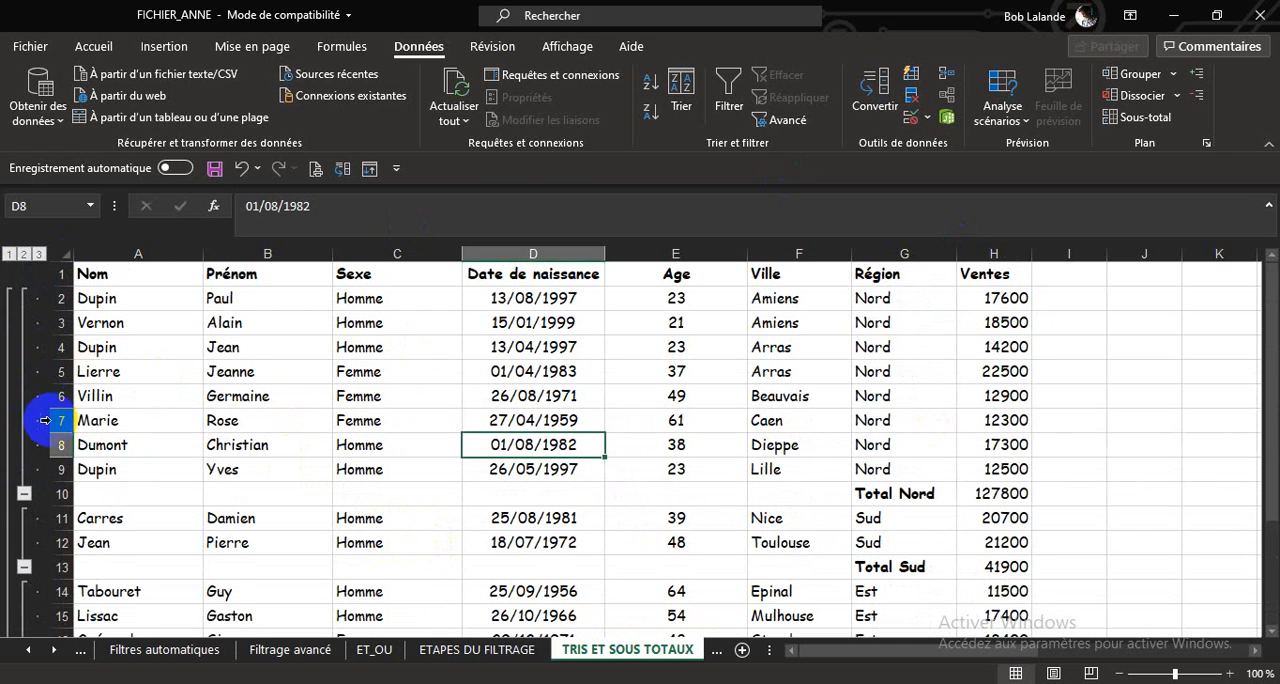
{"action": "left_click", "coordinate": [23, 492]}
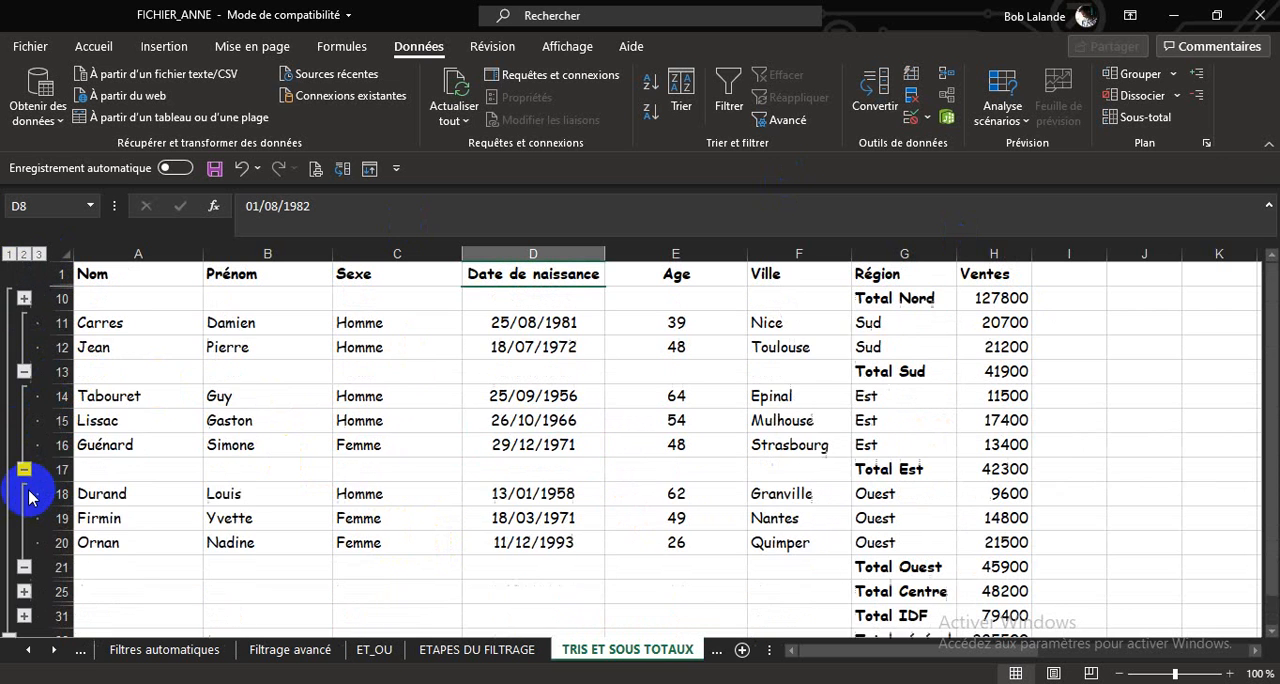
{"action": "left_click", "coordinate": [23, 371]}
{"action": "left_click", "coordinate": [23, 420]}
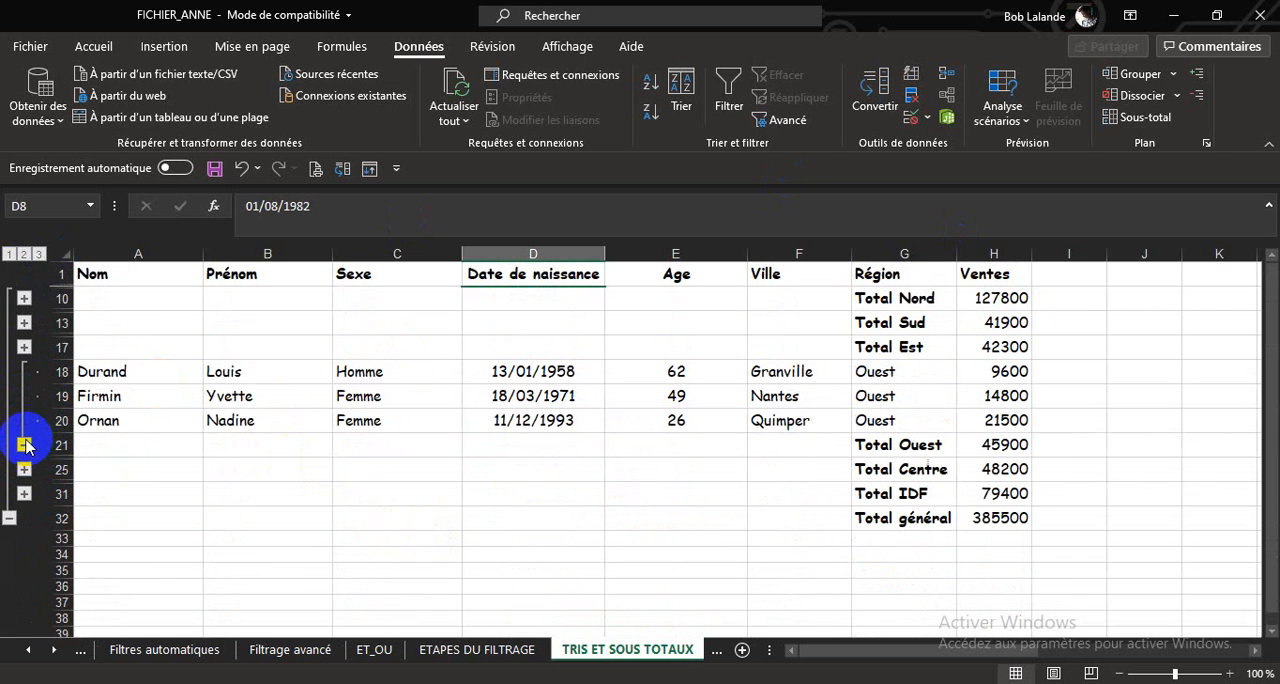
{"action": "left_click", "coordinate": [24, 444]}
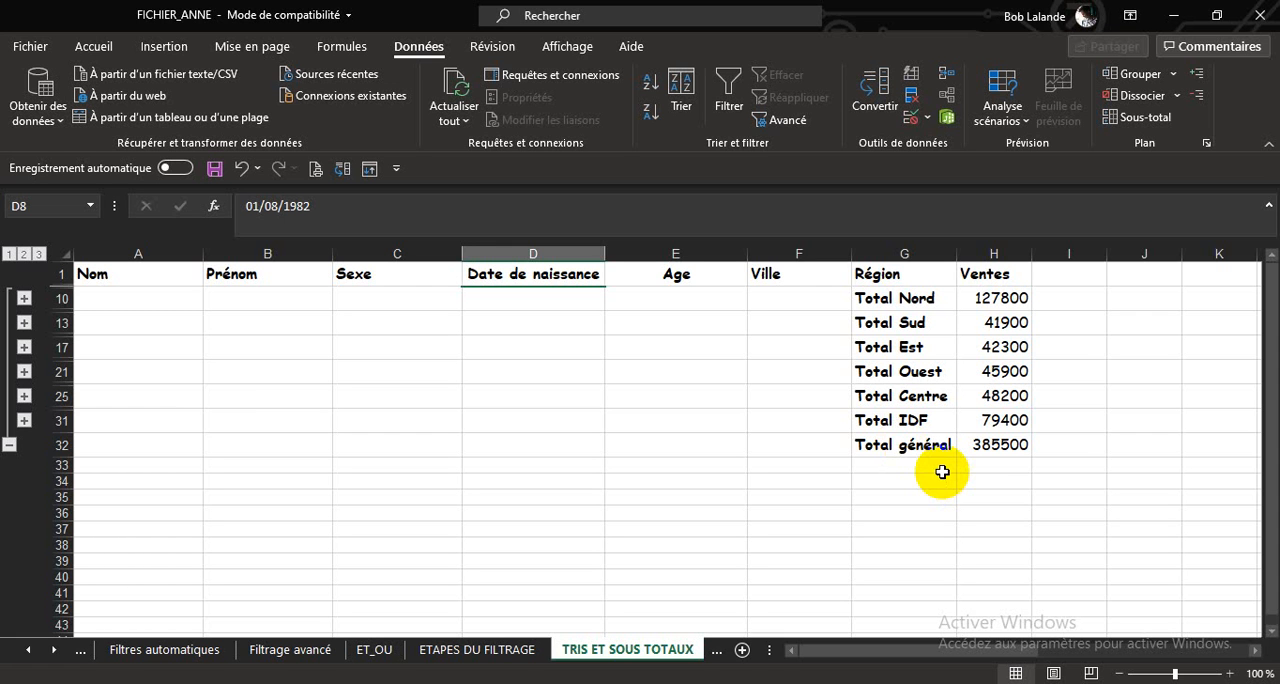
Remove all subtotals from the sales table.
{"action": "left_click", "coordinate": [679, 368]}
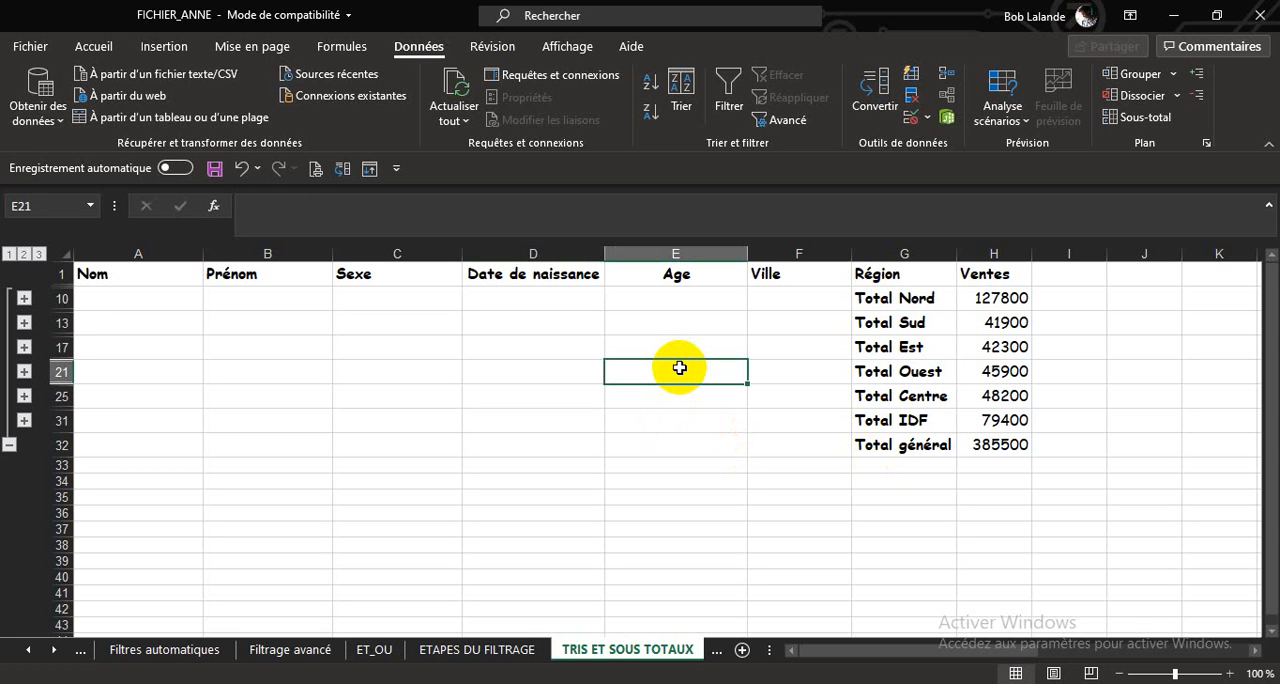
{"action": "left_click", "coordinate": [1137, 118]}
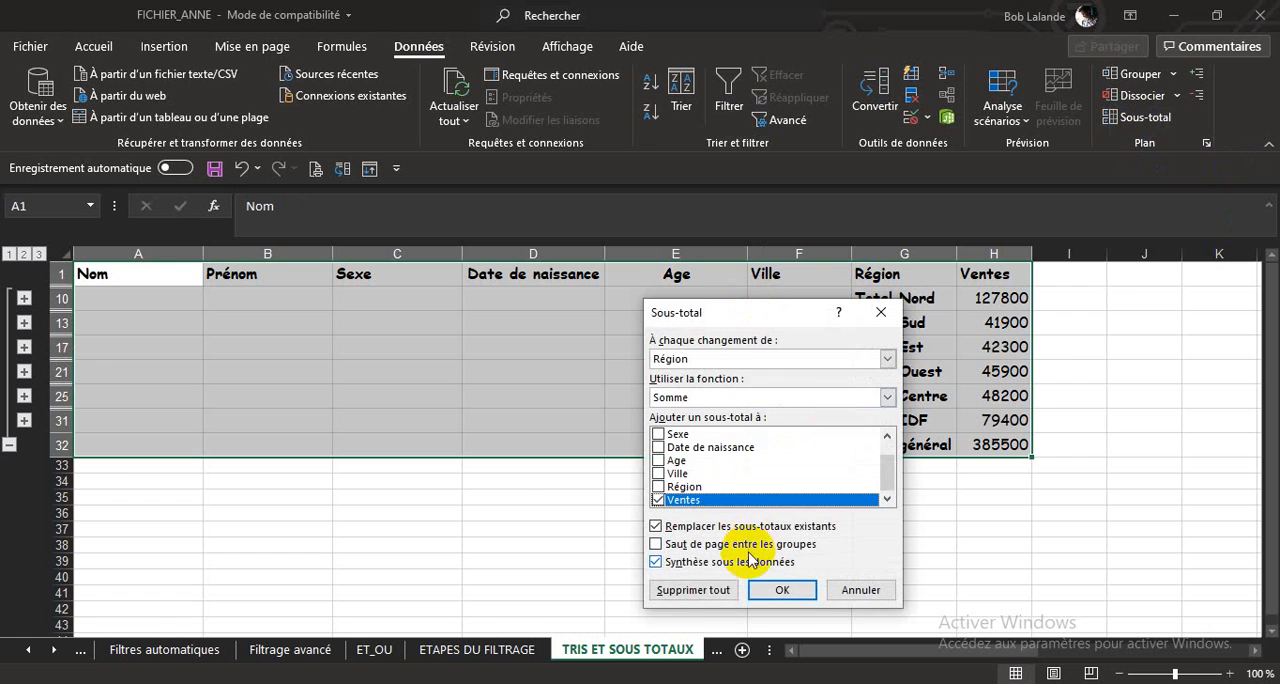
{"action": "left_click", "coordinate": [679, 591]}
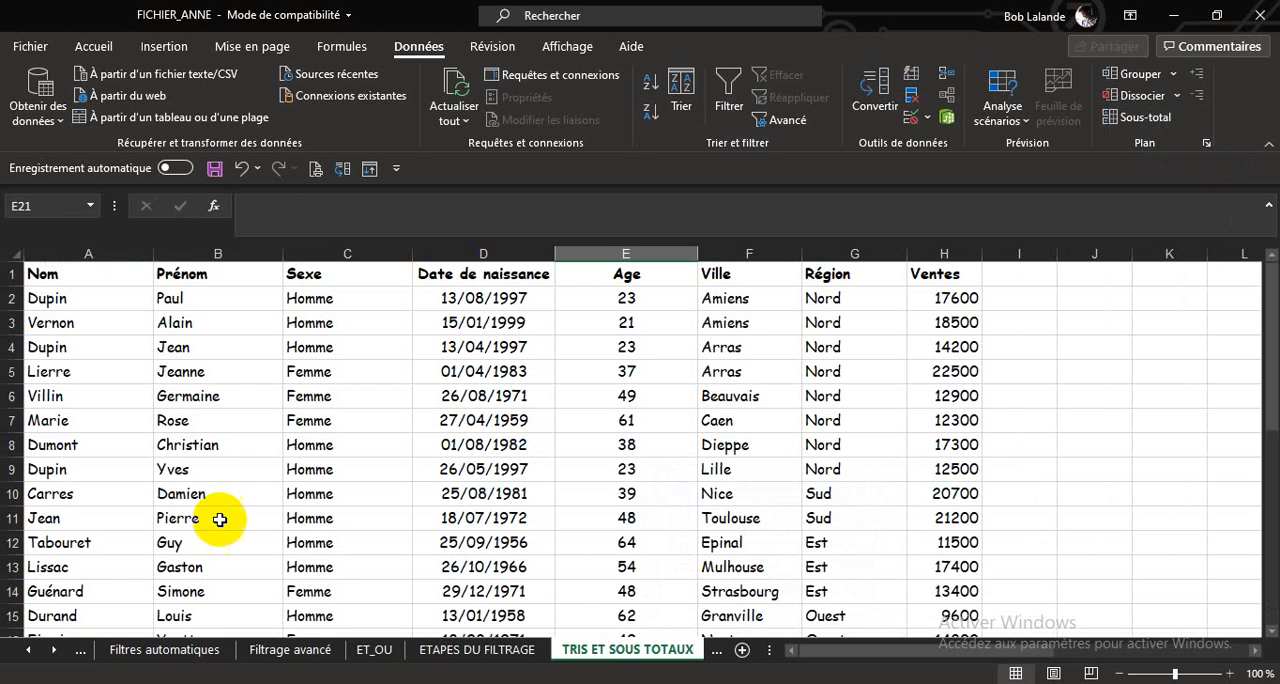
Sort the table by Sexe on cell values, from A to Z.
{"action": "left_click", "coordinate": [463, 486]}
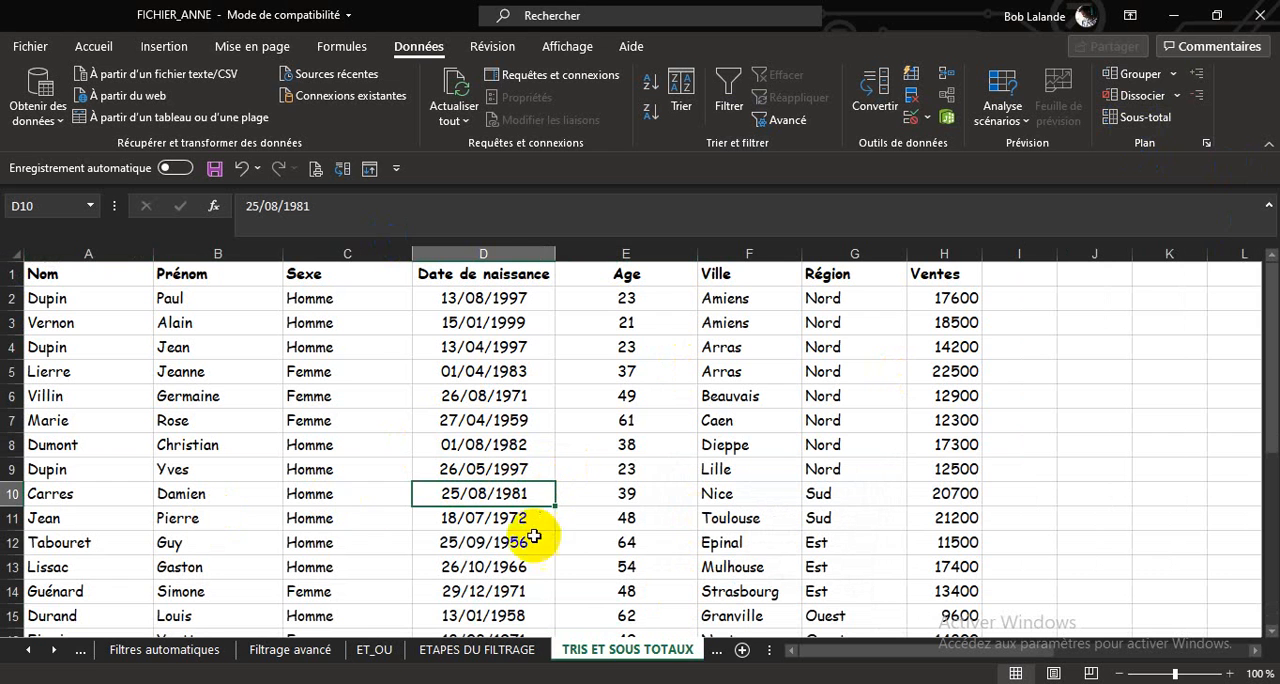
{"action": "left_click", "coordinate": [360, 444]}
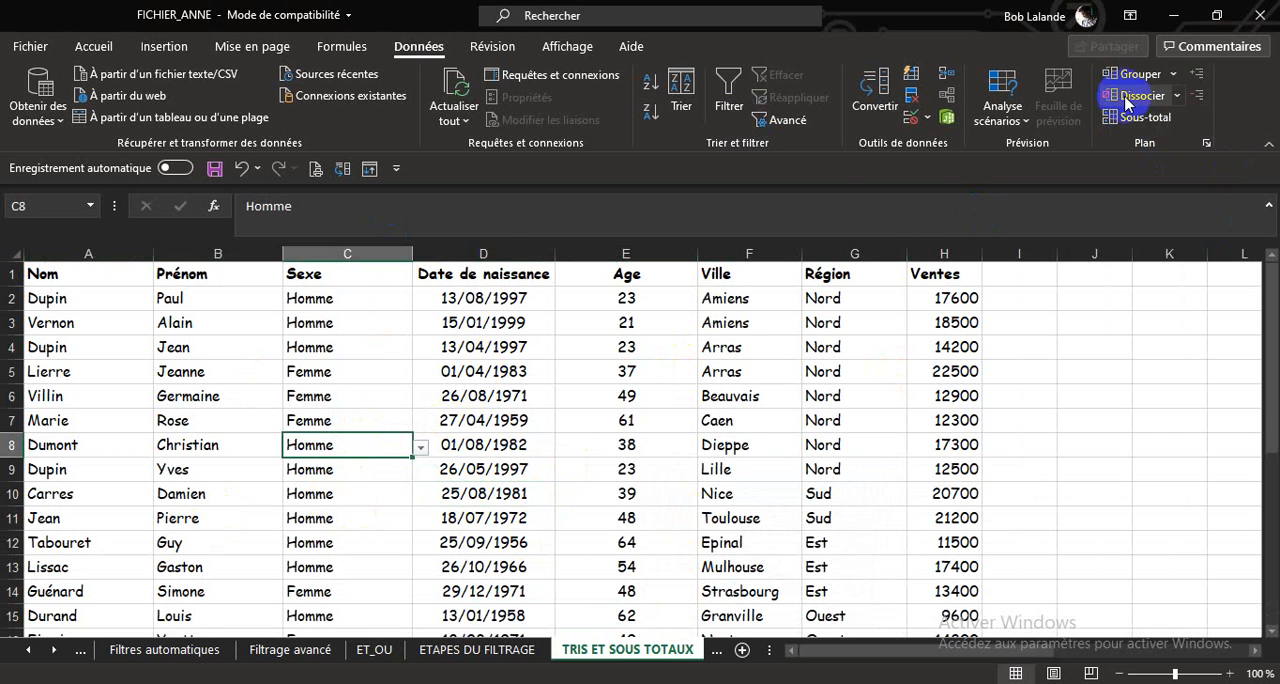
{"action": "left_click", "coordinate": [683, 88]}
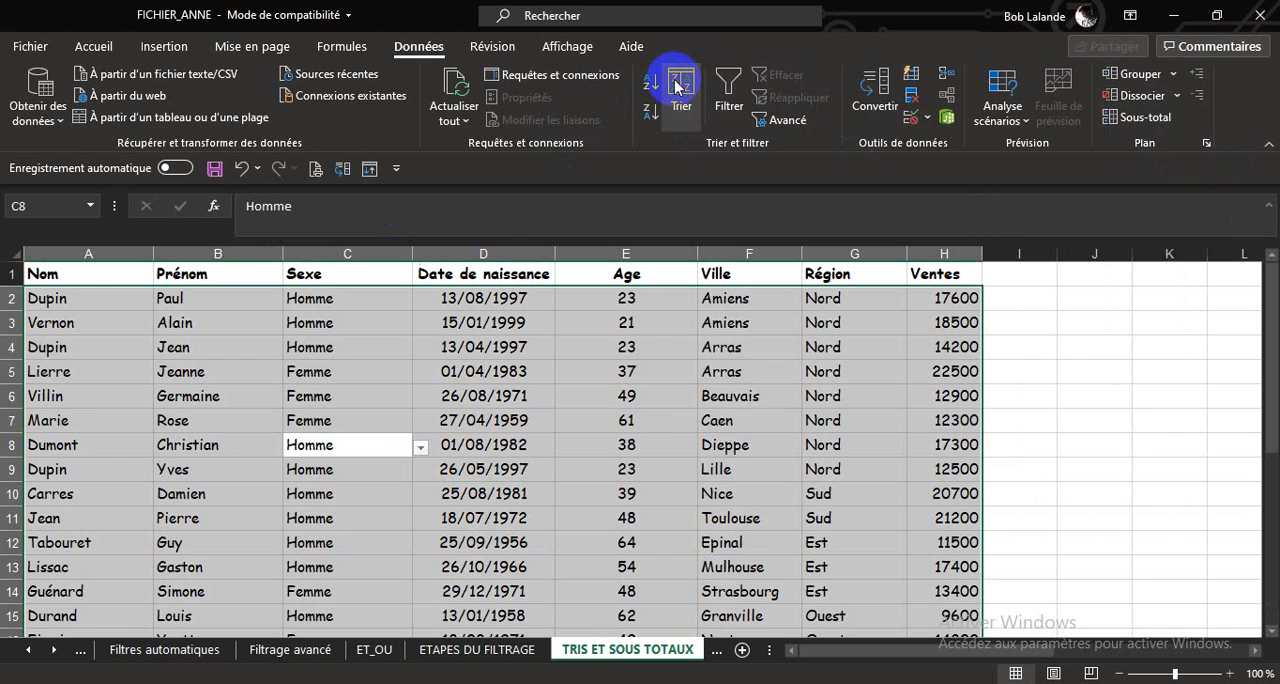
{"action": "left_click", "coordinate": [645, 433]}
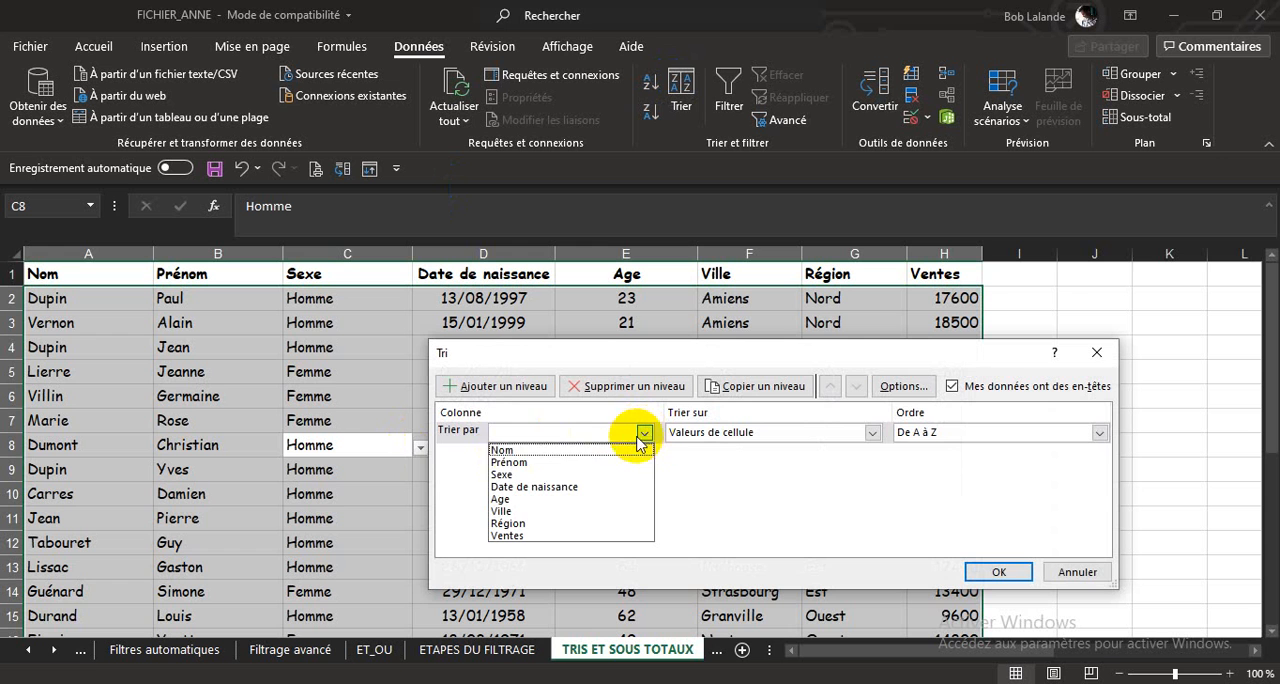
{"action": "left_click", "coordinate": [568, 476]}
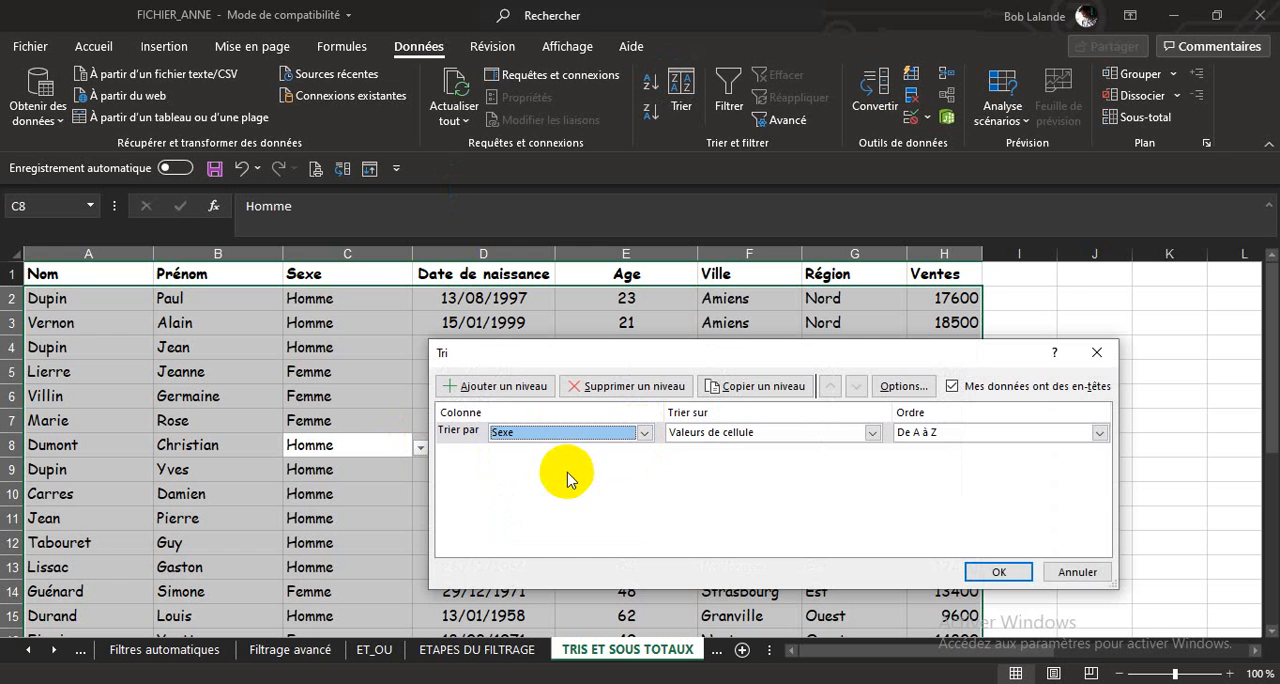
{"action": "left_click", "coordinate": [998, 572]}
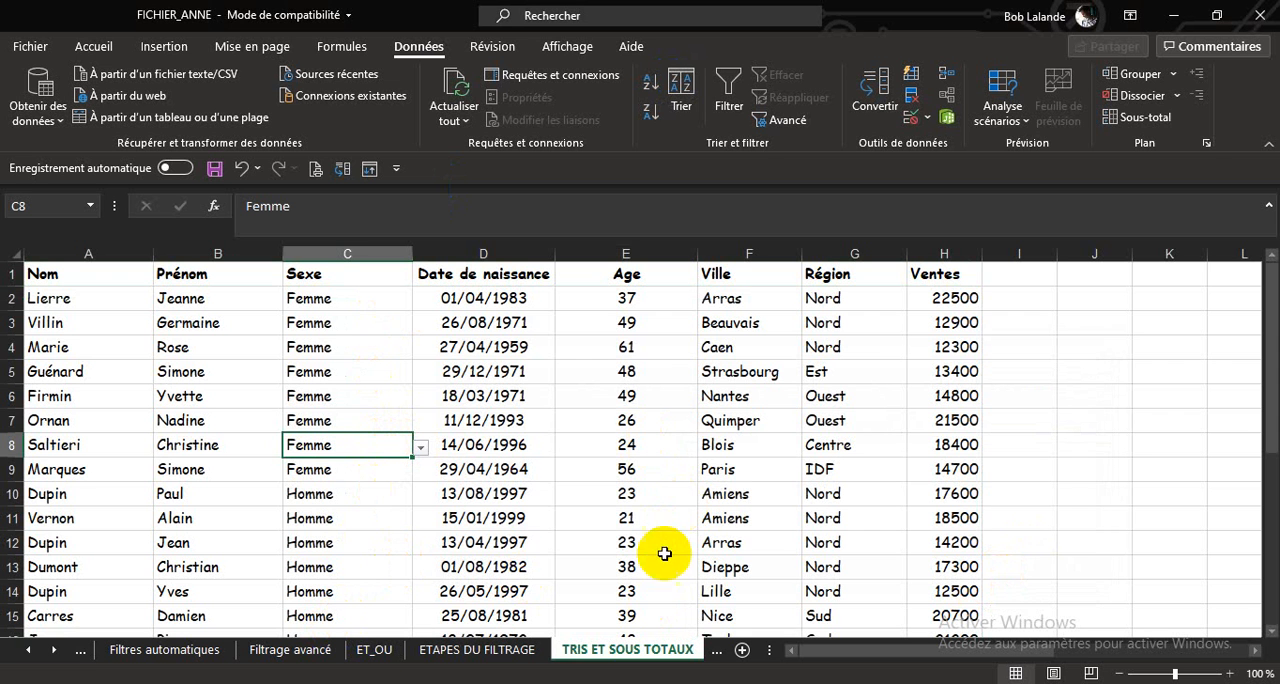
Add Moyenne subtotals of Age at each change of Sexe, leaving Ventes out of the subtotals.
{"action": "left_click", "coordinate": [1152, 118]}
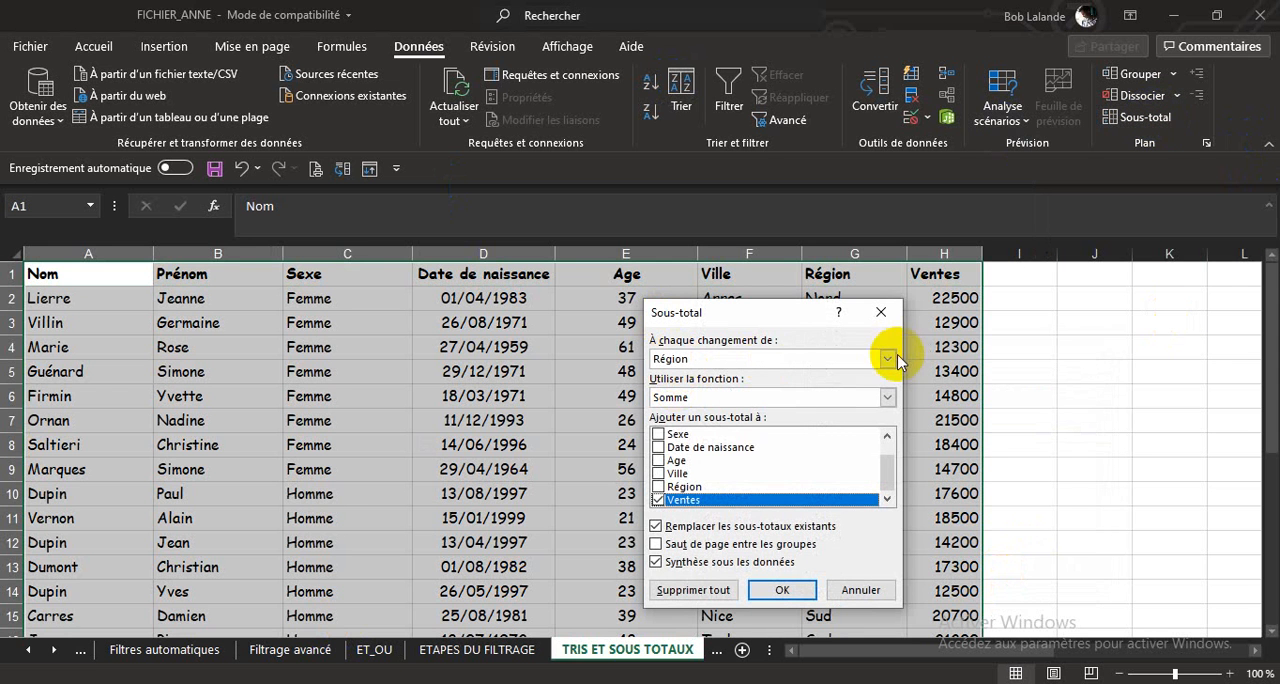
{"action": "left_click", "coordinate": [887, 359]}
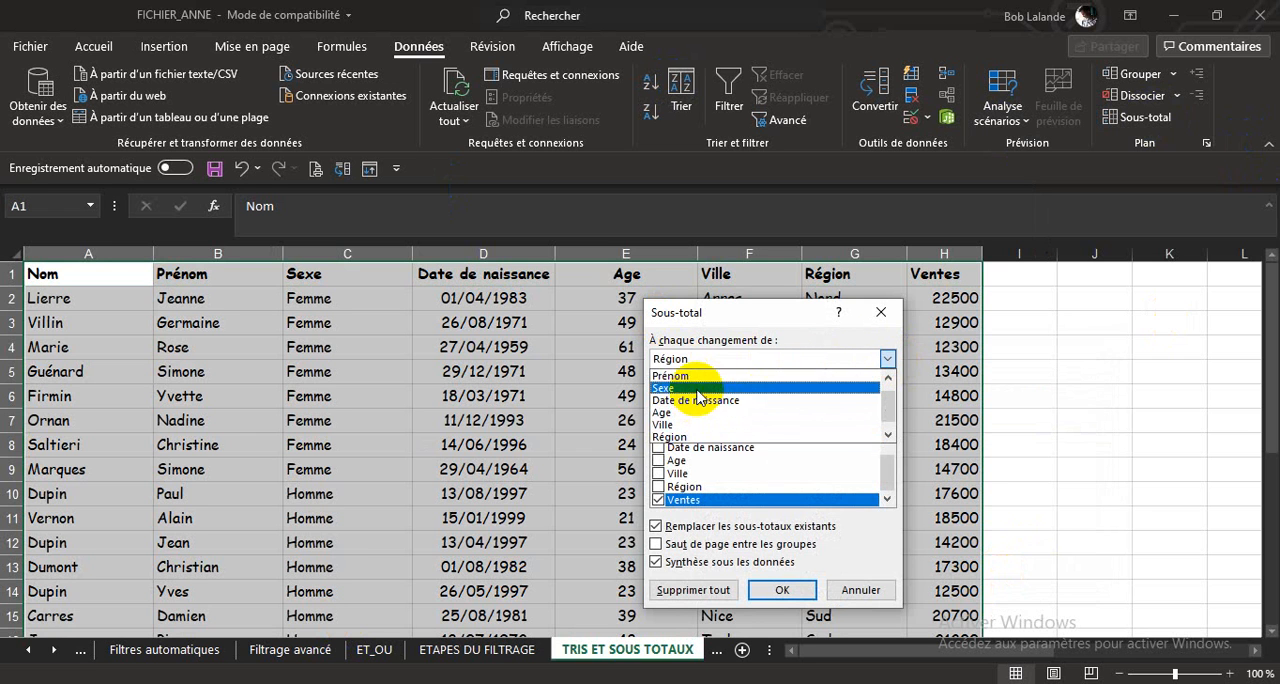
{"action": "left_click", "coordinate": [698, 390]}
{"action": "left_click", "coordinate": [887, 399]}
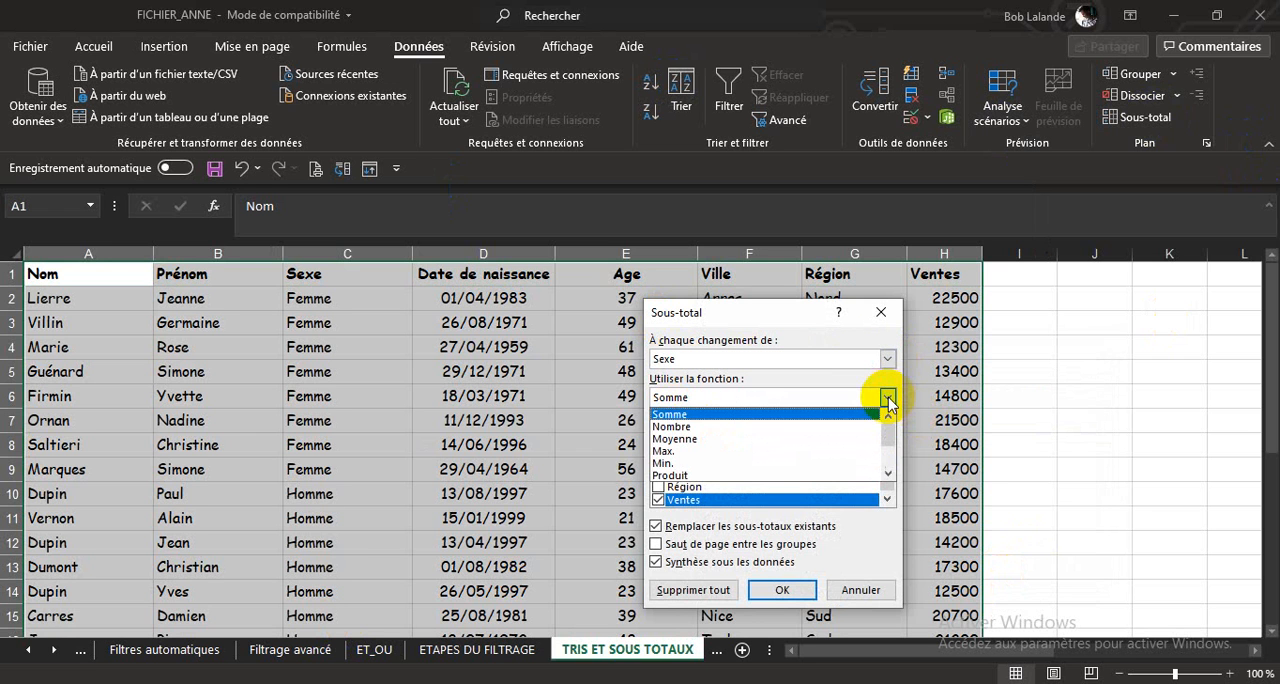
{"action": "left_click", "coordinate": [714, 439]}
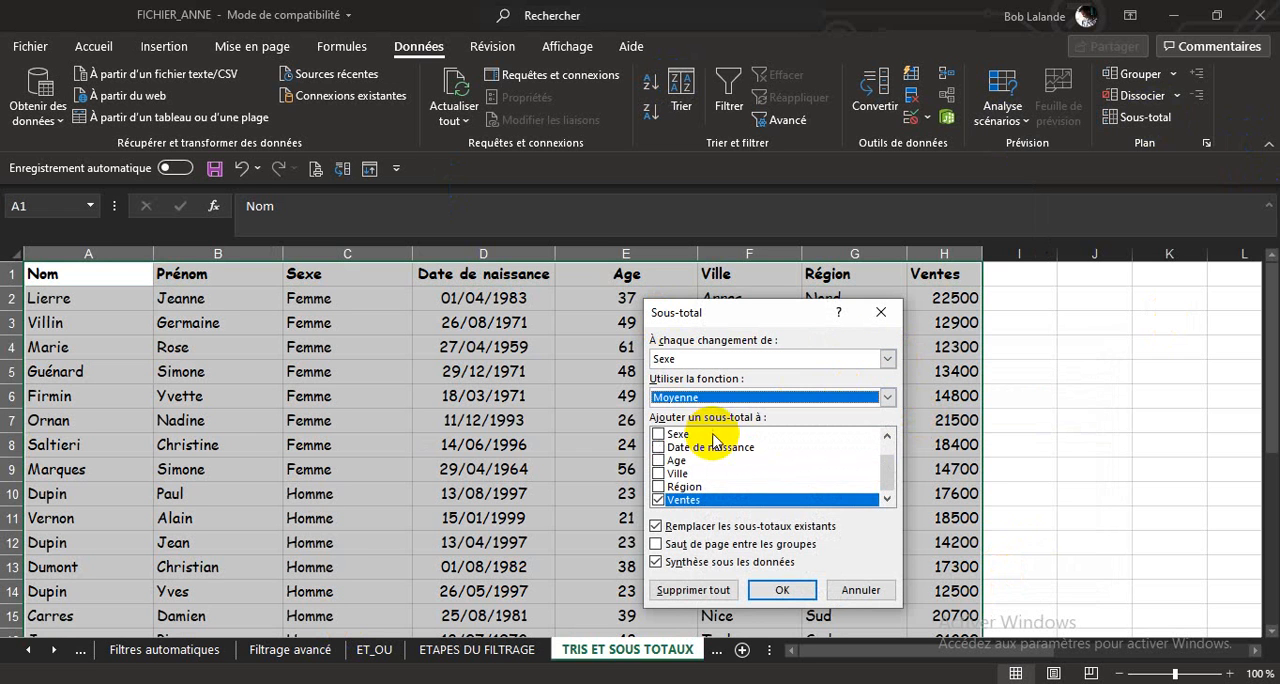
{"action": "left_click", "coordinate": [658, 460]}
{"action": "left_click", "coordinate": [657, 500]}
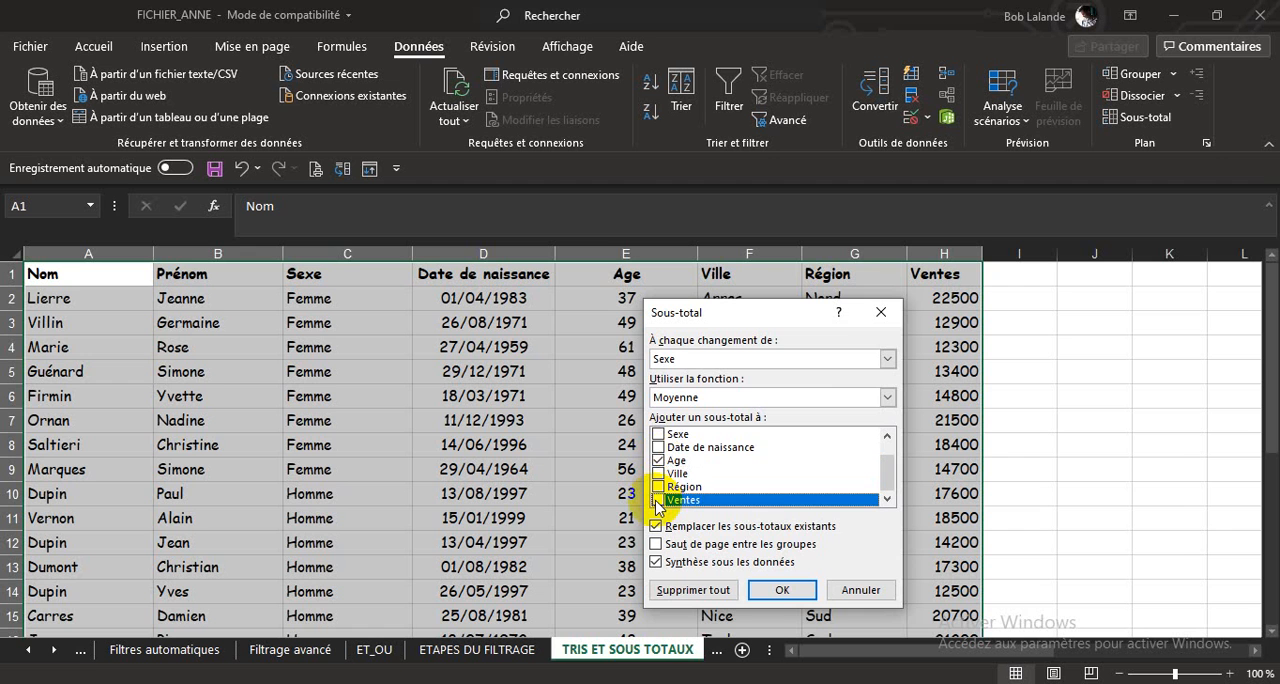
{"action": "left_click", "coordinate": [782, 590]}
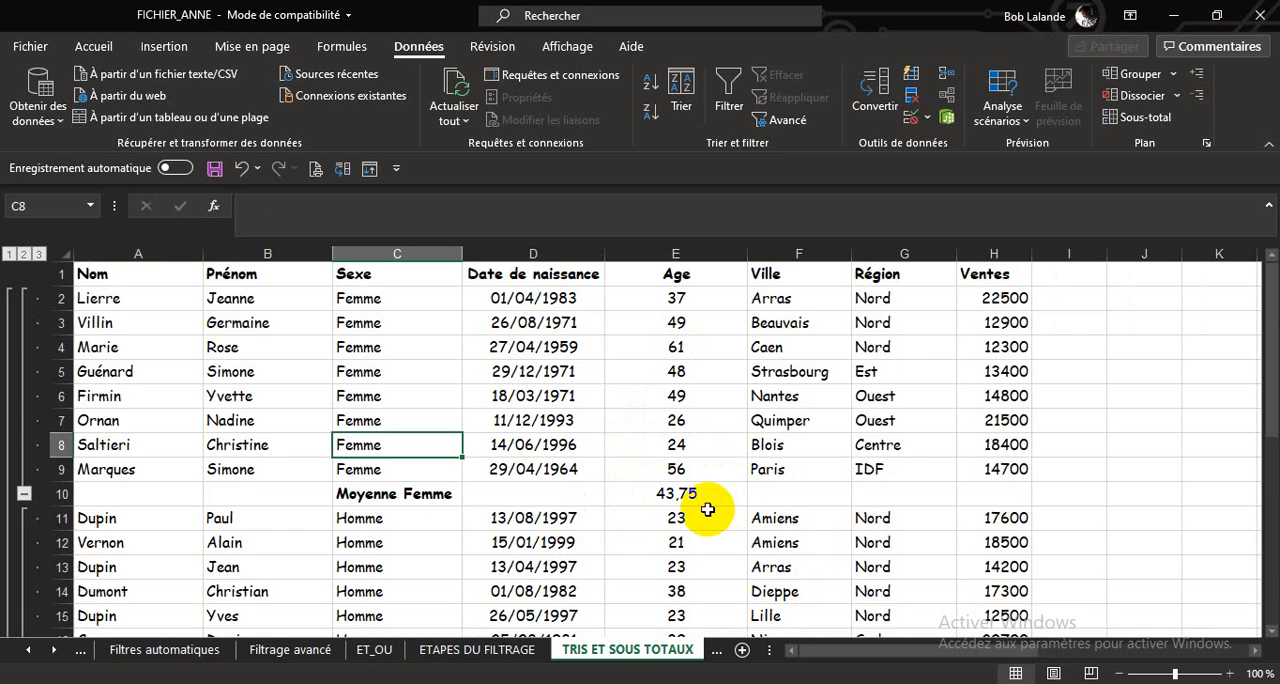
Review the average ages by Sexe and display the Moyenne Femme value in E10 without decimals.
{"action": "scroll", "coordinate": [707, 510], "scroll_direction": "down", "scroll_amount": 6}
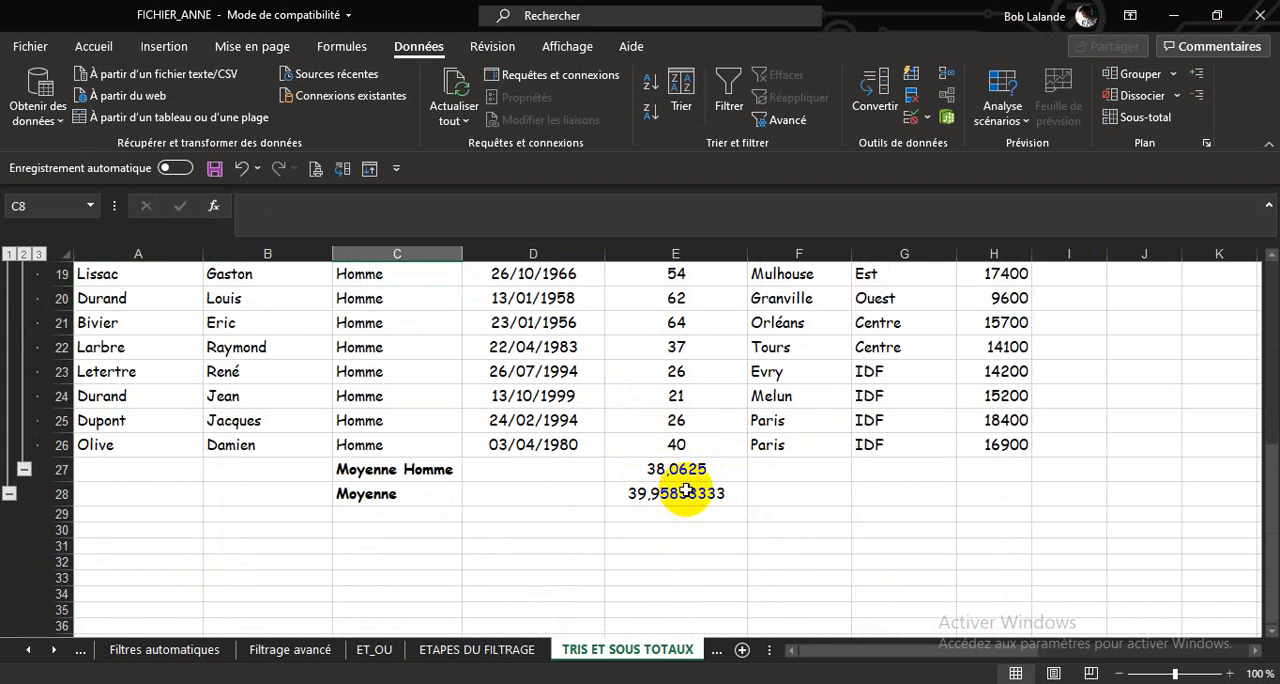
{"action": "scroll", "coordinate": [686, 490], "scroll_direction": "up", "scroll_amount": 6}
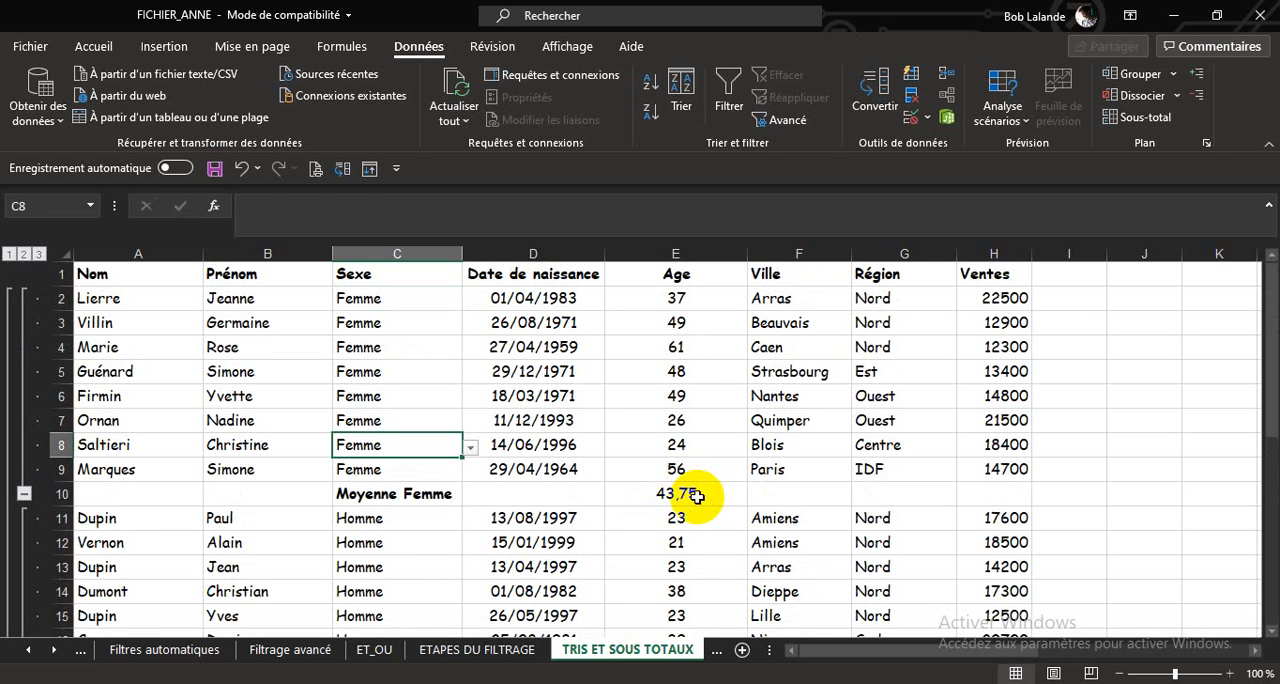
{"action": "left_click", "coordinate": [696, 494]}
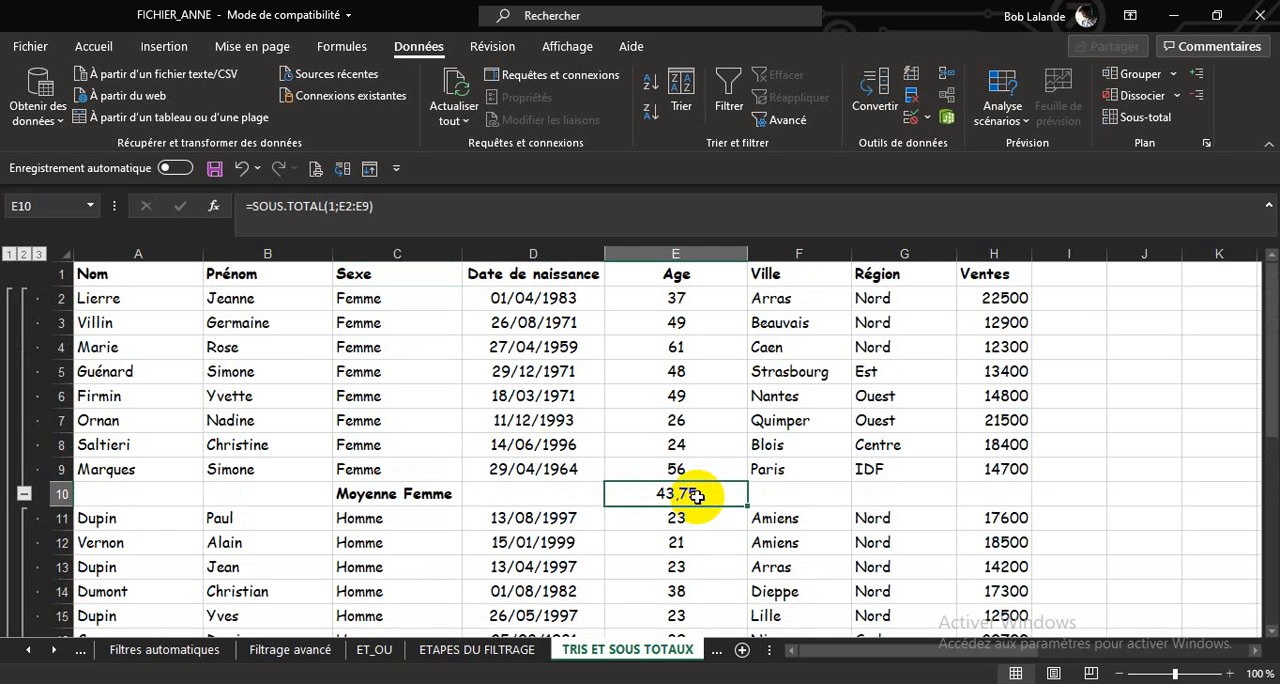
{"action": "left_click", "coordinate": [96, 47]}
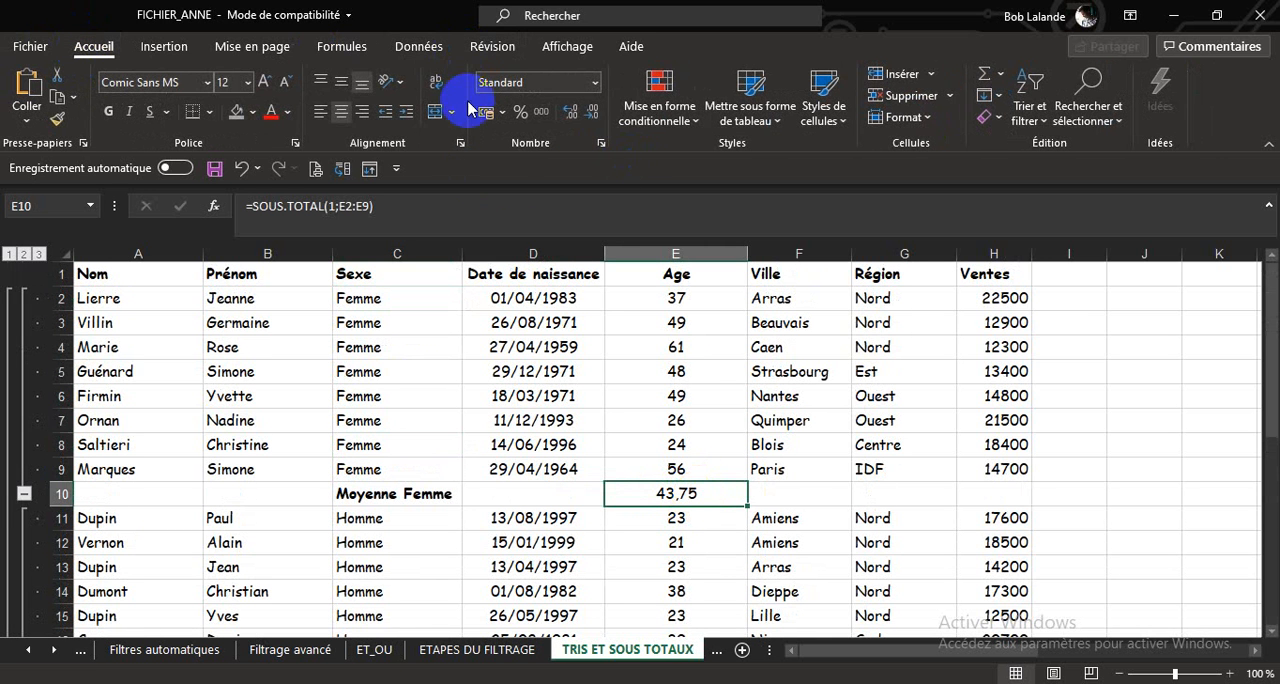
{"action": "left_click", "coordinate": [573, 113]}
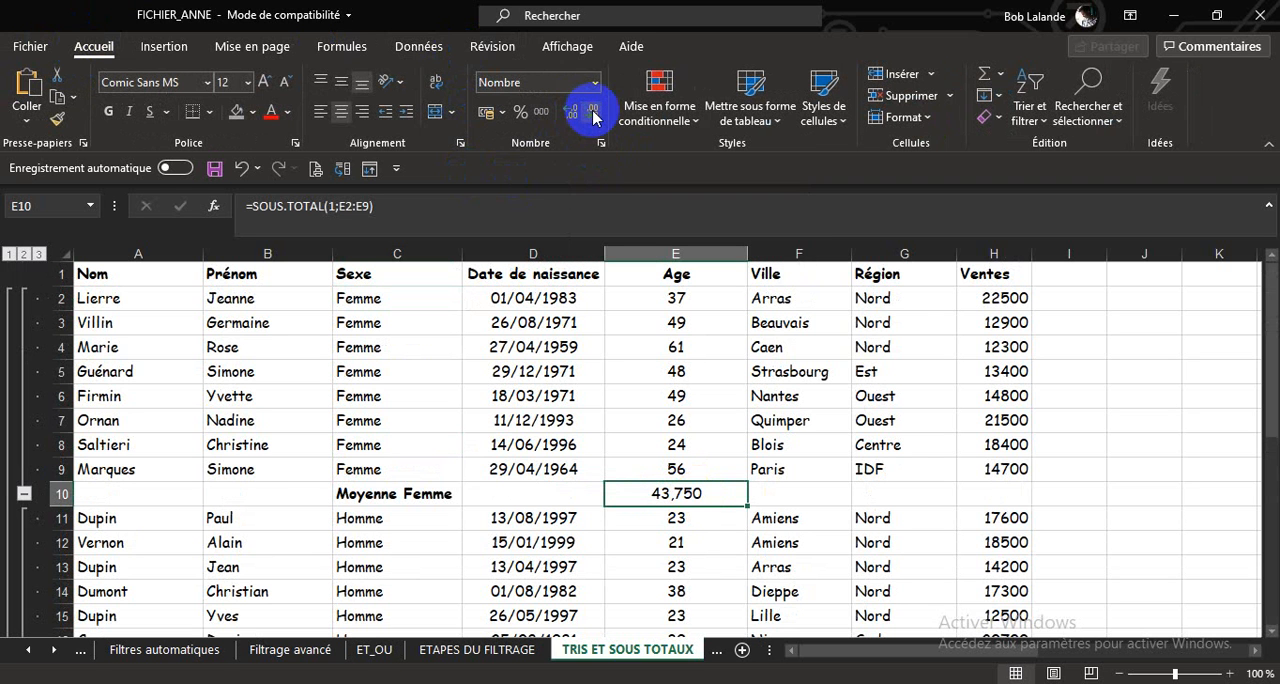
{"action": "left_click", "coordinate": [592, 111]}
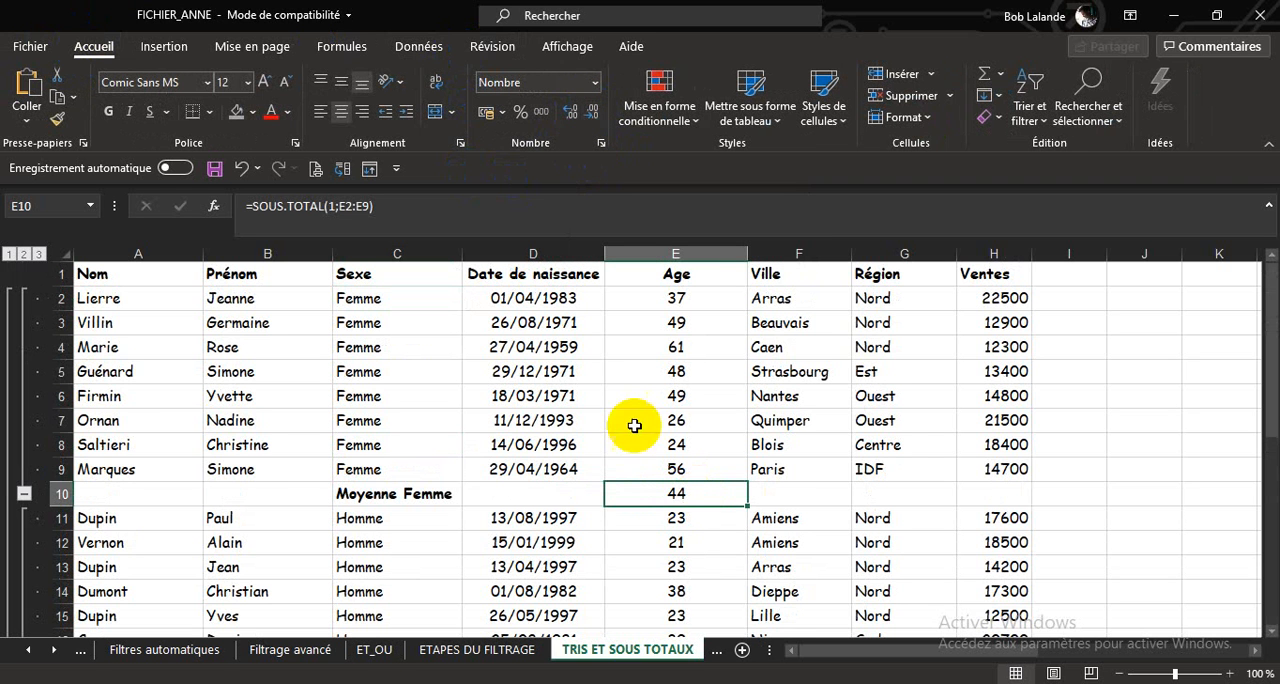
{"action": "scroll", "coordinate": [650, 514], "scroll_direction": "down", "scroll_amount": 5}
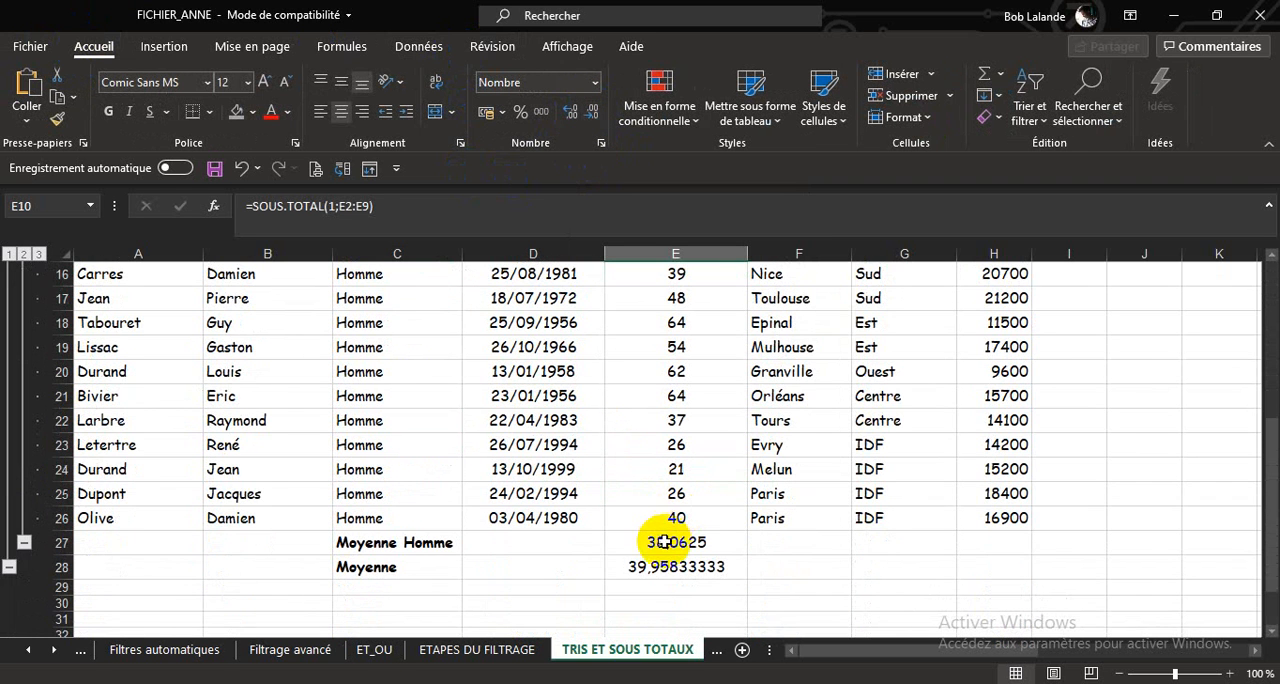
Display the Moyenne Homme and overall Moyenne values in E27:E28 without decimals.
{"action": "left_click_drag", "start_coordinate": [676, 542], "coordinate": [676, 566]}
{"action": "left_click", "coordinate": [593, 113]}
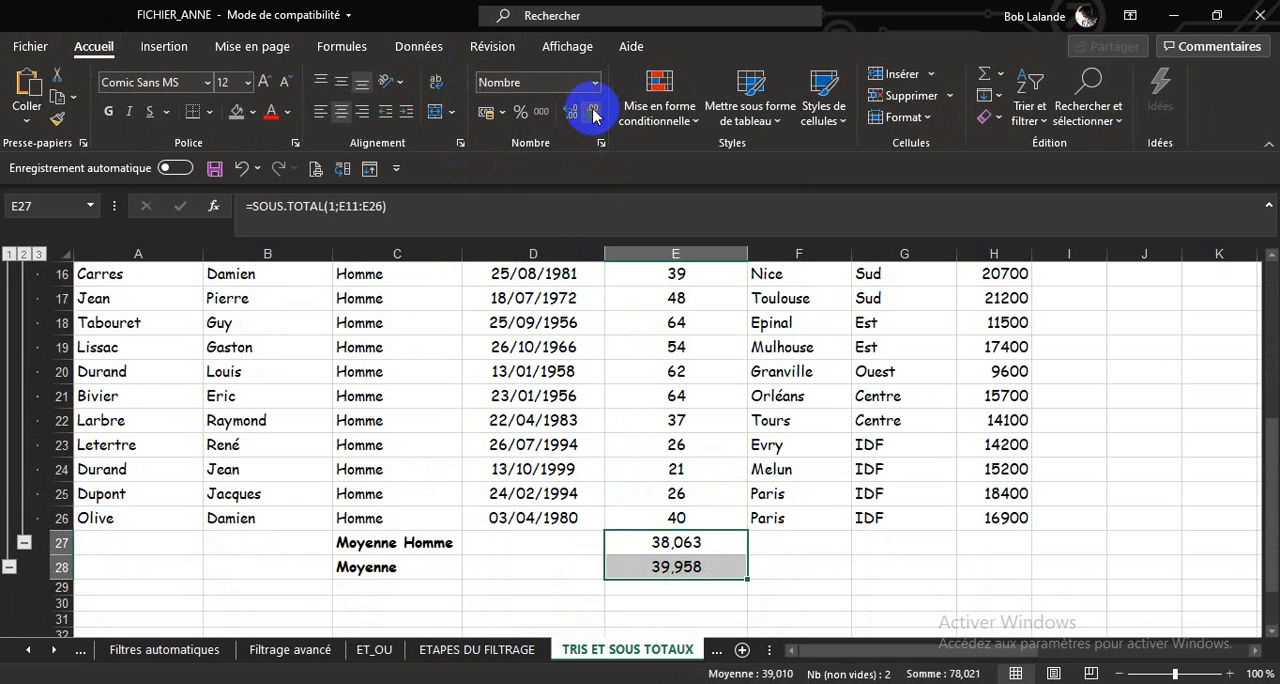
{"action": "left_click", "coordinate": [593, 113]}
{"action": "left_click", "coordinate": [593, 113]}
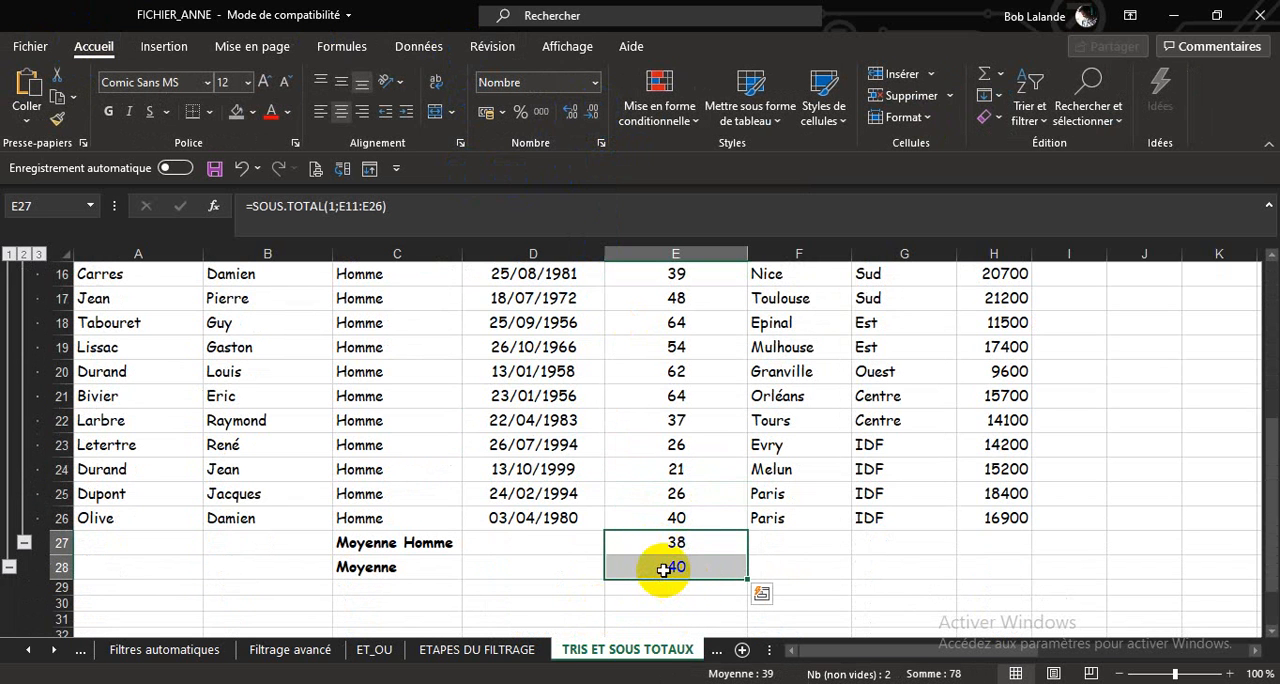
{"action": "left_click", "coordinate": [665, 569]}
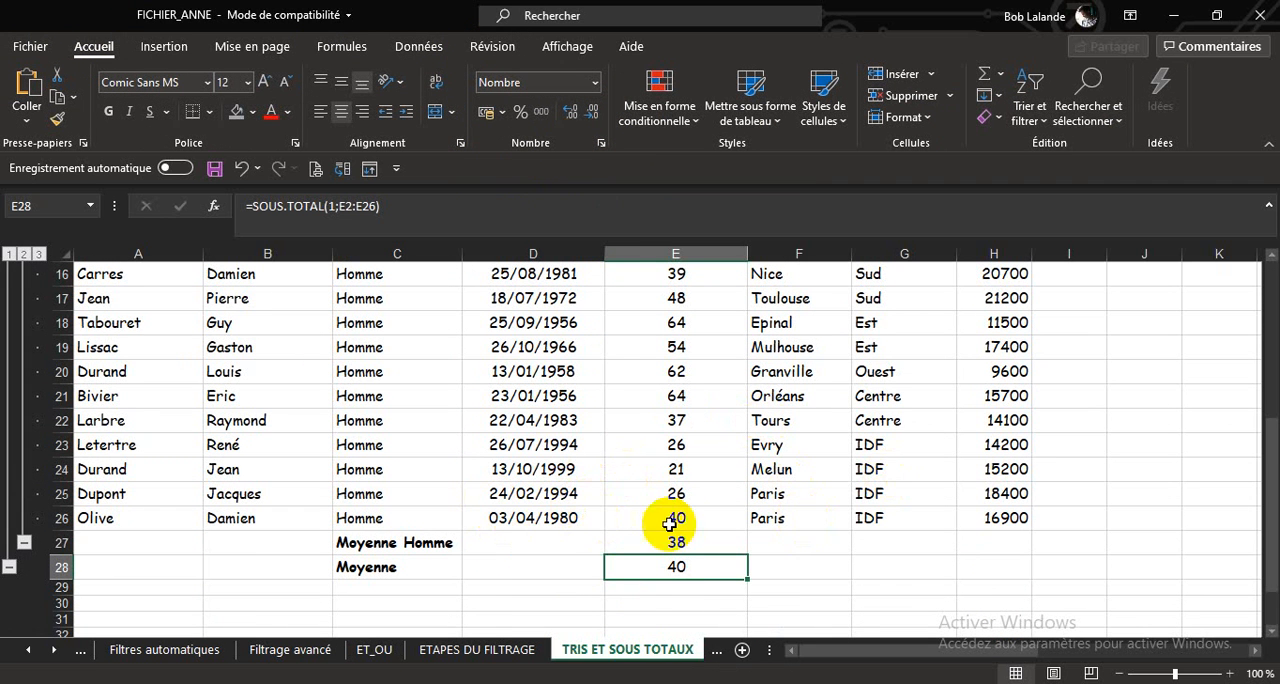
Remove all the average-age subtotals from the table.
{"action": "scroll", "coordinate": [811, 496], "scroll_direction": "up", "scroll_amount": 3}
{"action": "scroll", "coordinate": [811, 496], "scroll_direction": "up", "scroll_amount": 2}
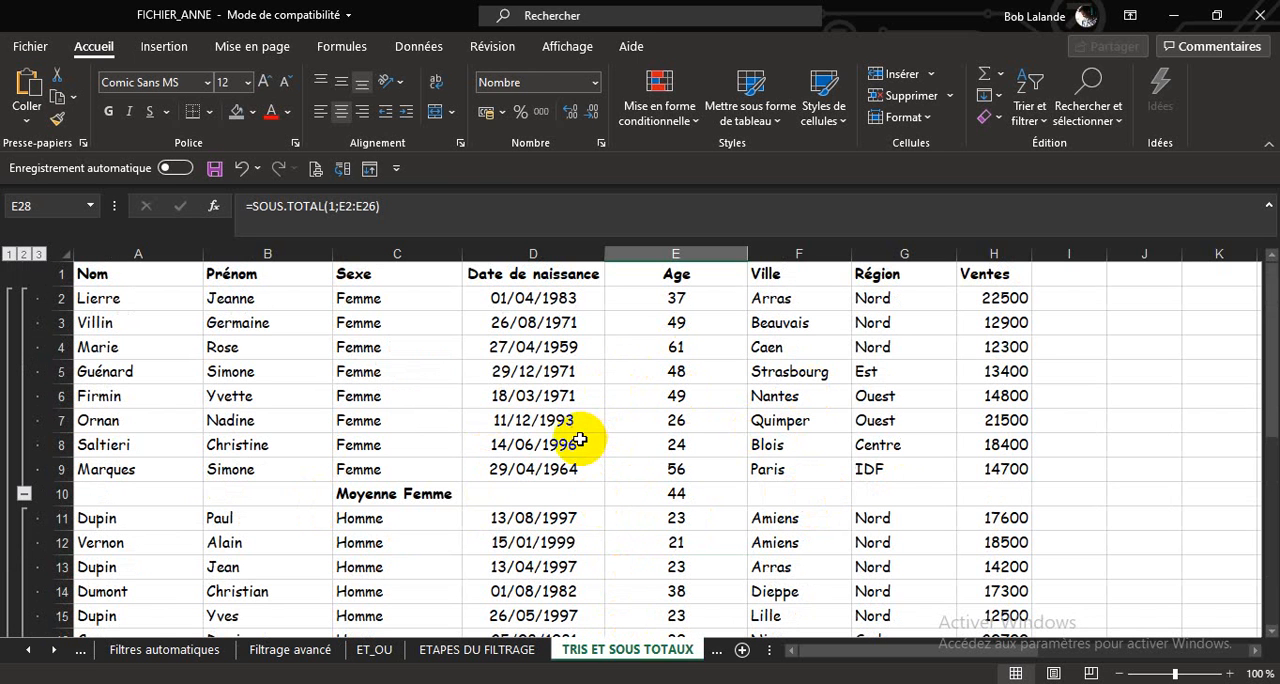
{"action": "left_click", "coordinate": [505, 440]}
{"action": "left_click", "coordinate": [420, 46]}
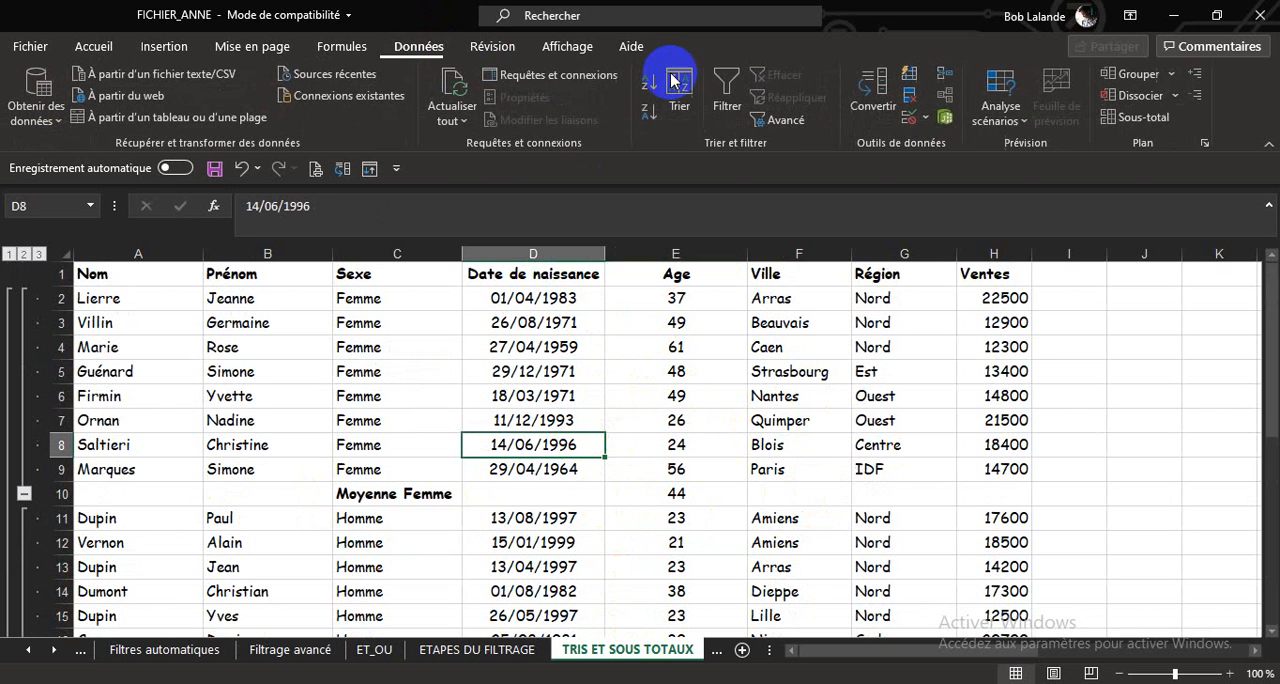
{"action": "left_click", "coordinate": [1128, 116]}
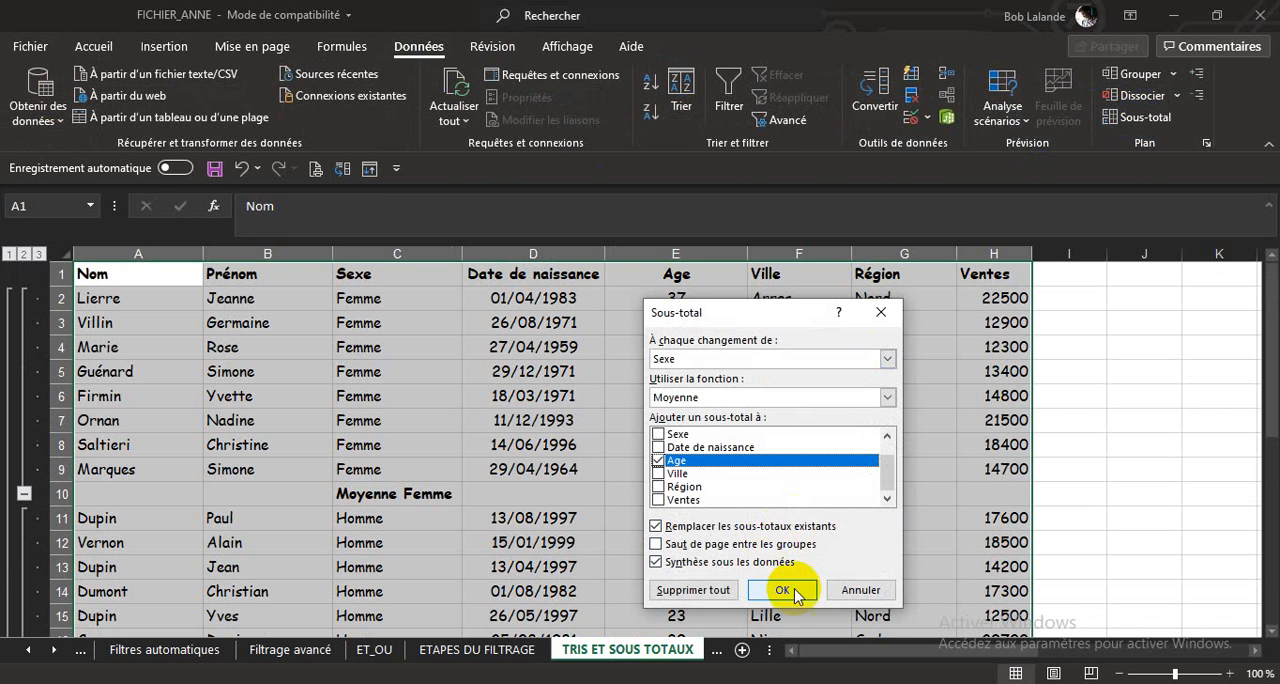
{"action": "left_click", "coordinate": [722, 590]}
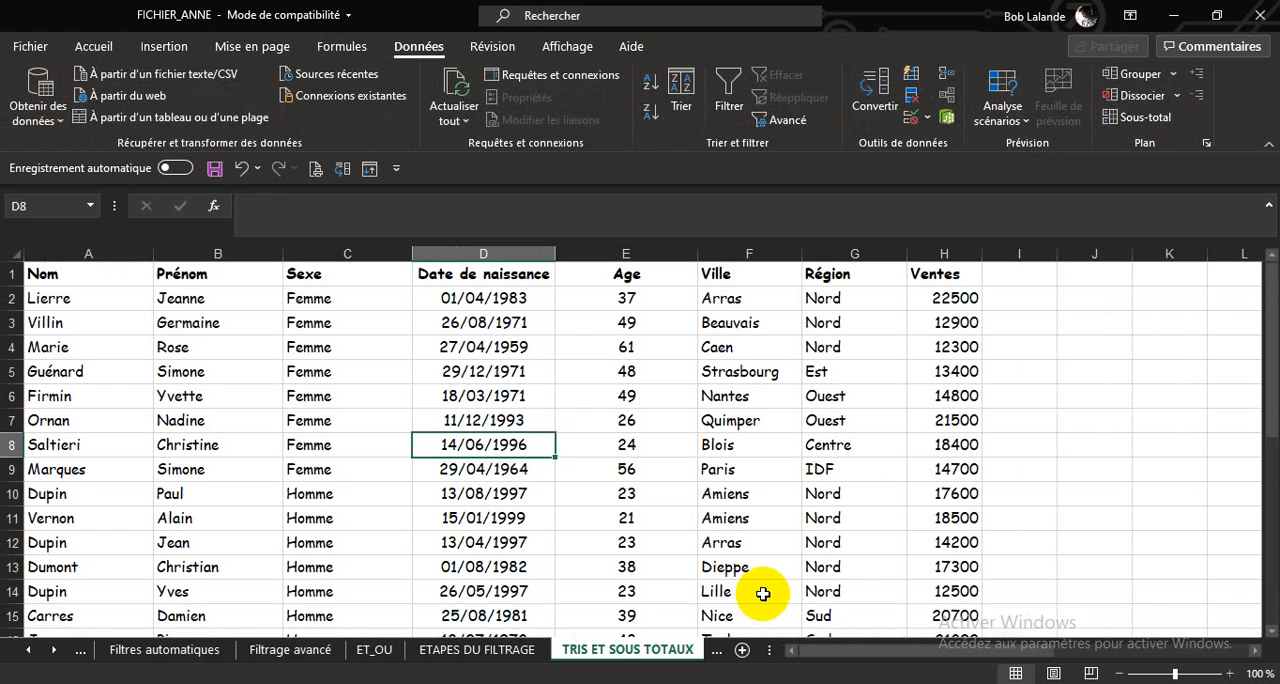
Sort the table by Nom on cell values, from A to Z.
{"action": "left_click", "coordinate": [422, 515]}
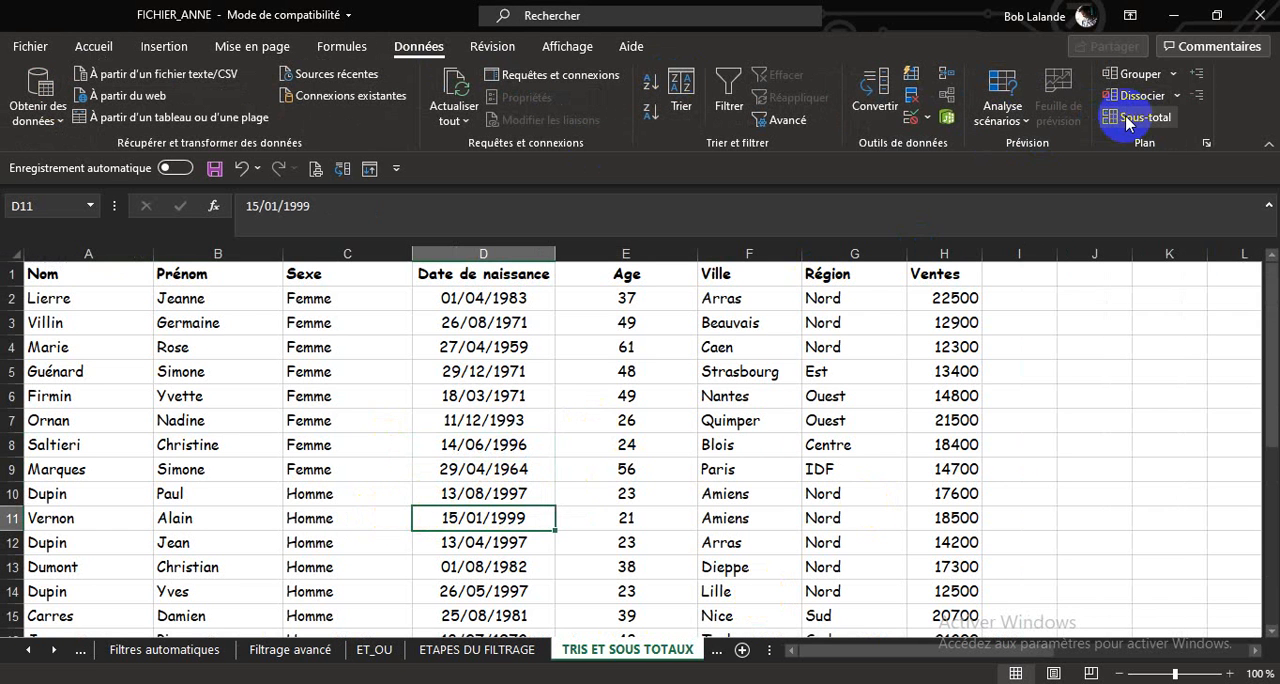
{"action": "left_click", "coordinate": [684, 88]}
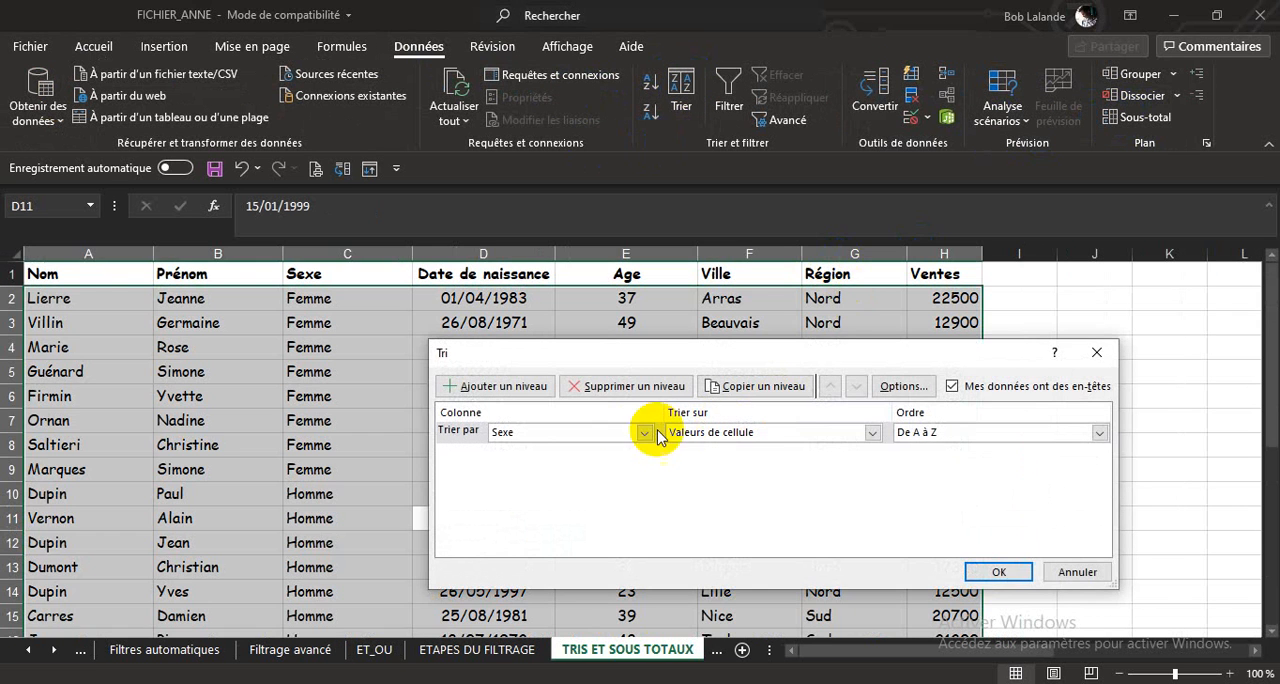
{"action": "left_click", "coordinate": [652, 434]}
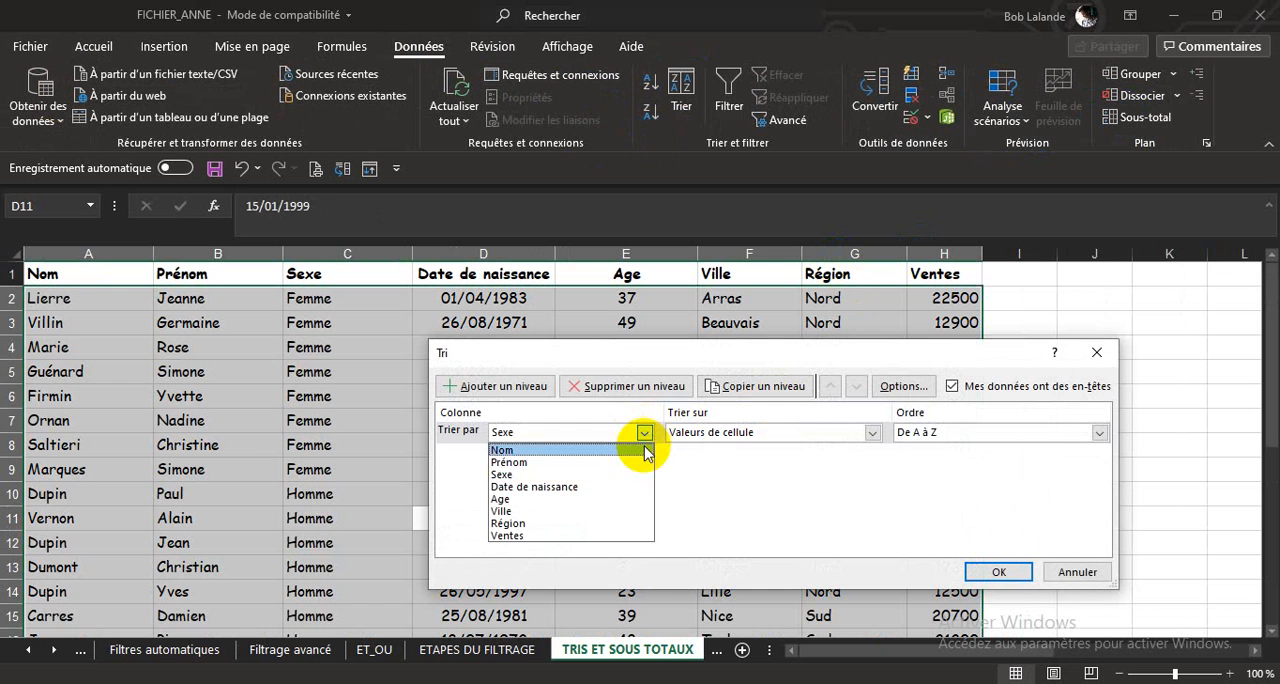
{"action": "left_click", "coordinate": [591, 449]}
{"action": "left_click", "coordinate": [975, 574]}
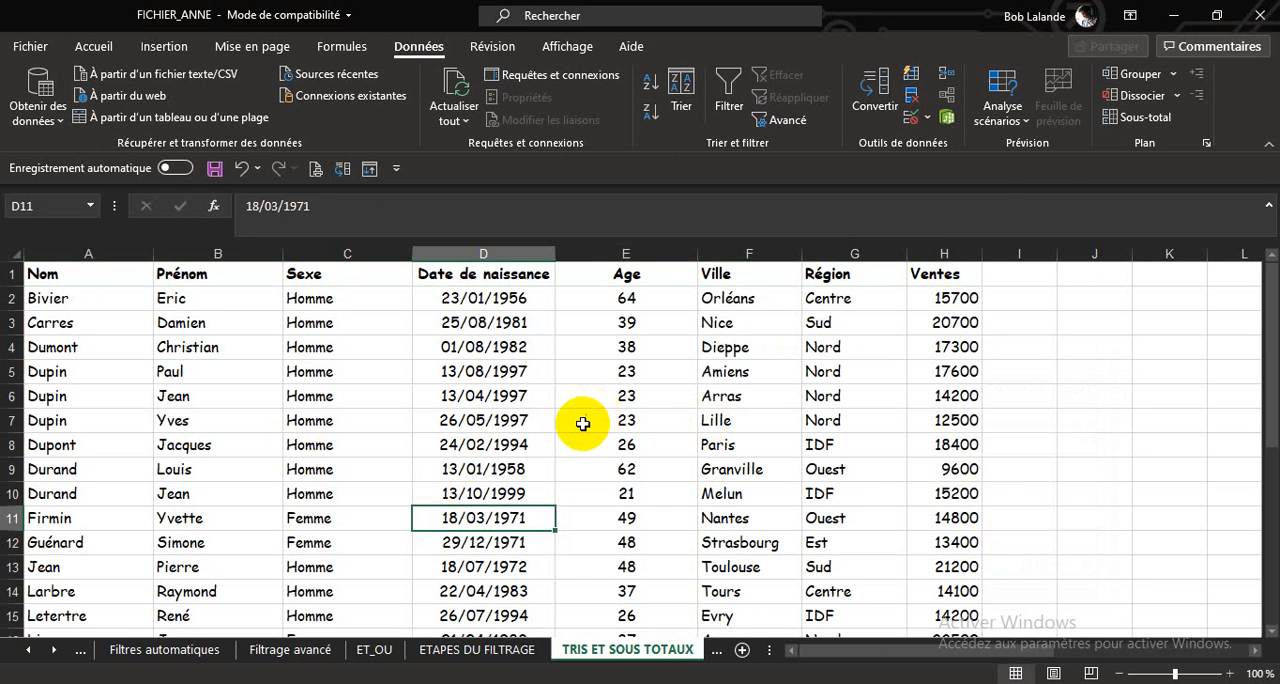
Add Moyenne subtotals of Age at each change of Sexe to the name-sorted table and review the resulting groups.
{"action": "left_click", "coordinate": [1140, 117]}
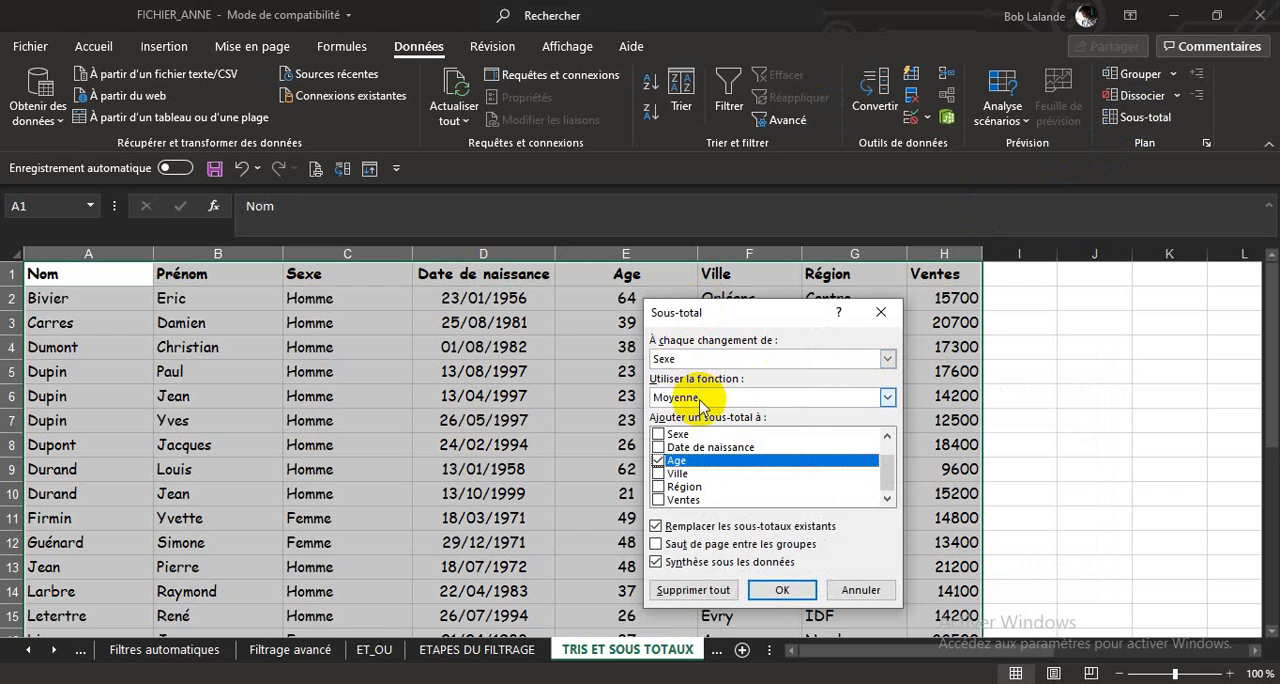
{"action": "left_click", "coordinate": [778, 590]}
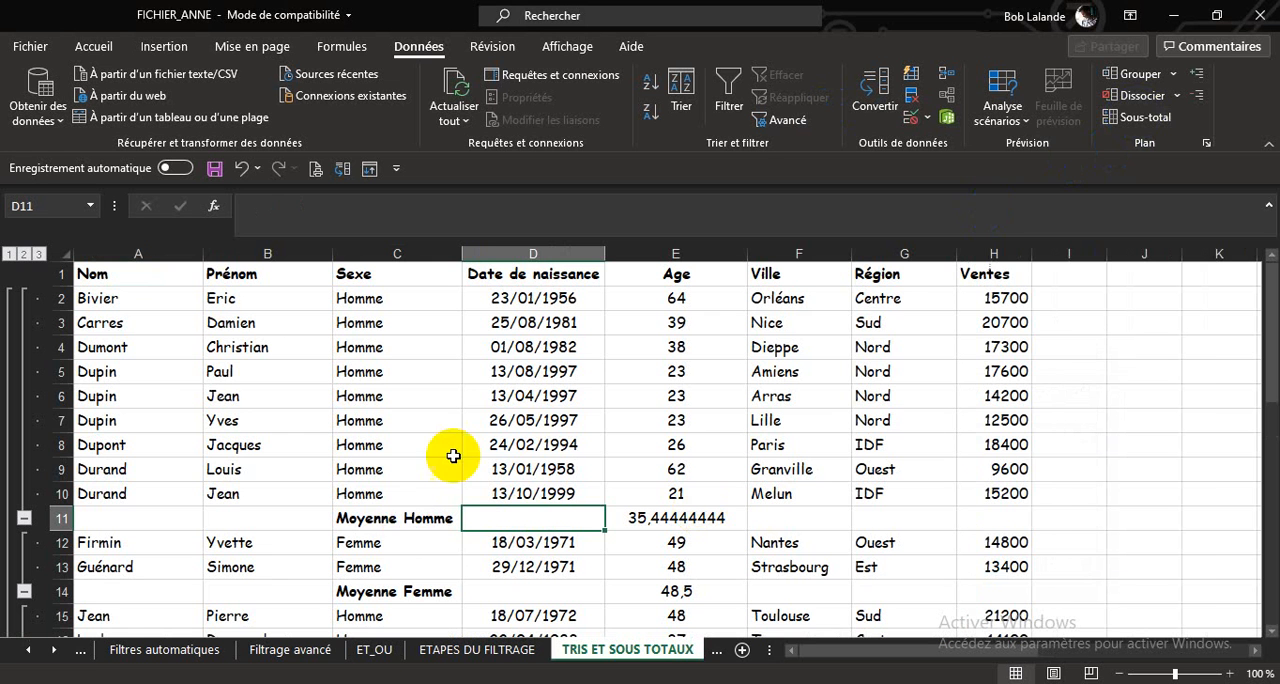
{"action": "left_click", "coordinate": [556, 526]}
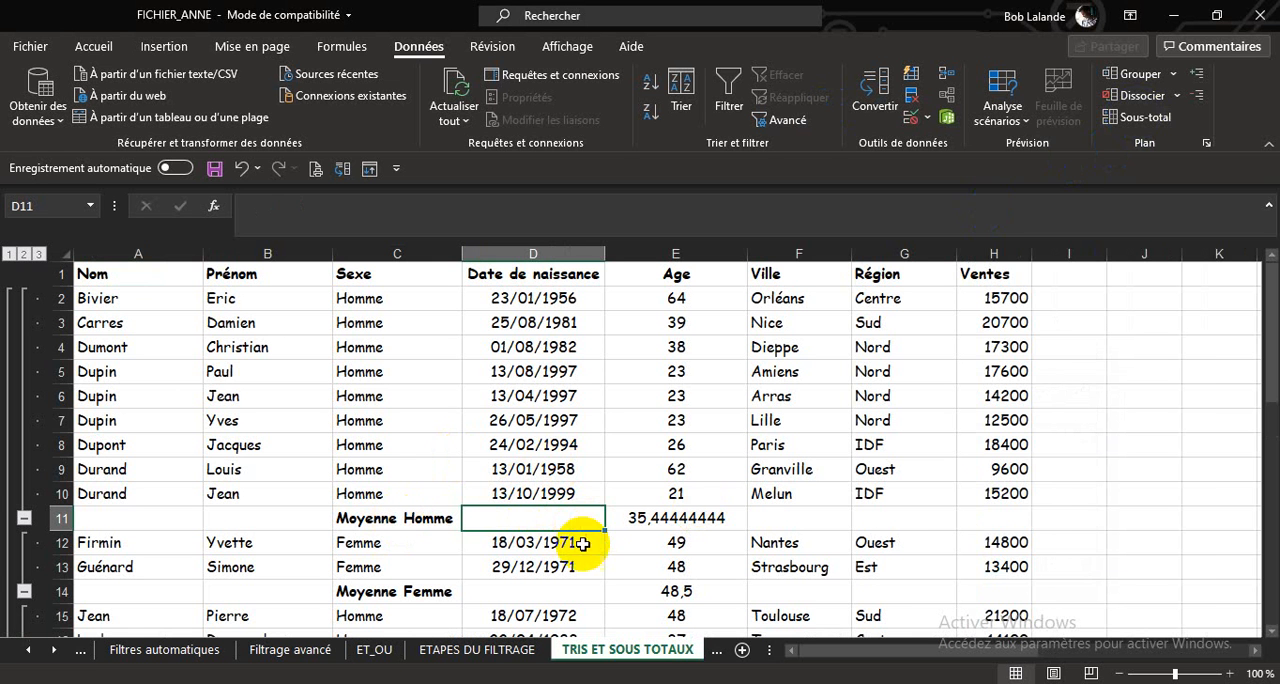
{"action": "scroll", "coordinate": [392, 566], "scroll_direction": "down", "scroll_amount": 1}
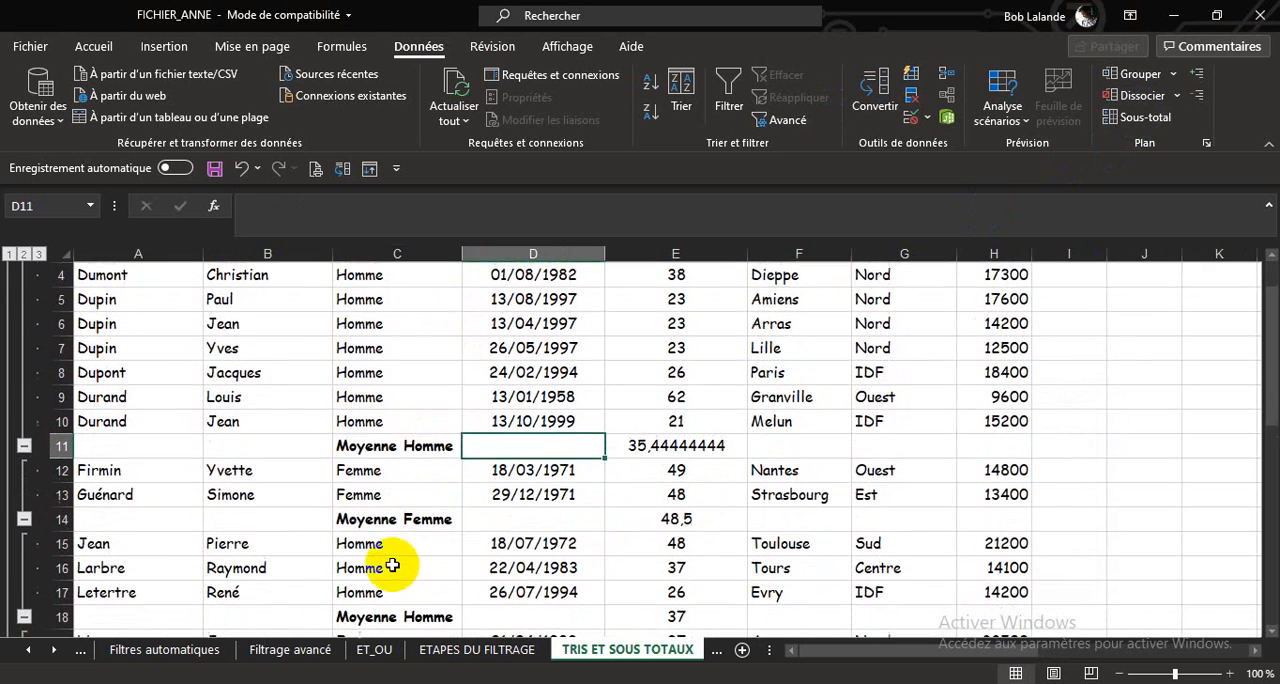
{"action": "scroll", "coordinate": [453, 602], "scroll_direction": "down", "scroll_amount": 2}
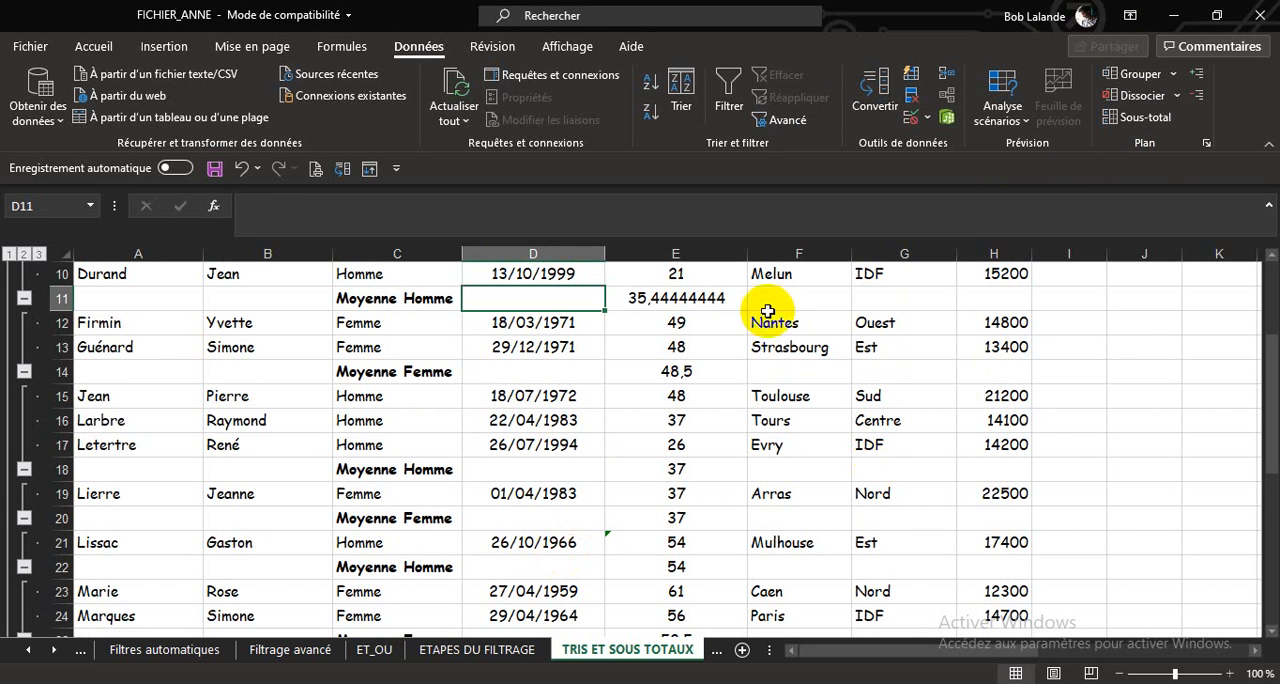
Remove all subtotals from the name-sorted table and sort it by Région on cell values, from A to Z.
{"action": "left_click", "coordinate": [1143, 118]}
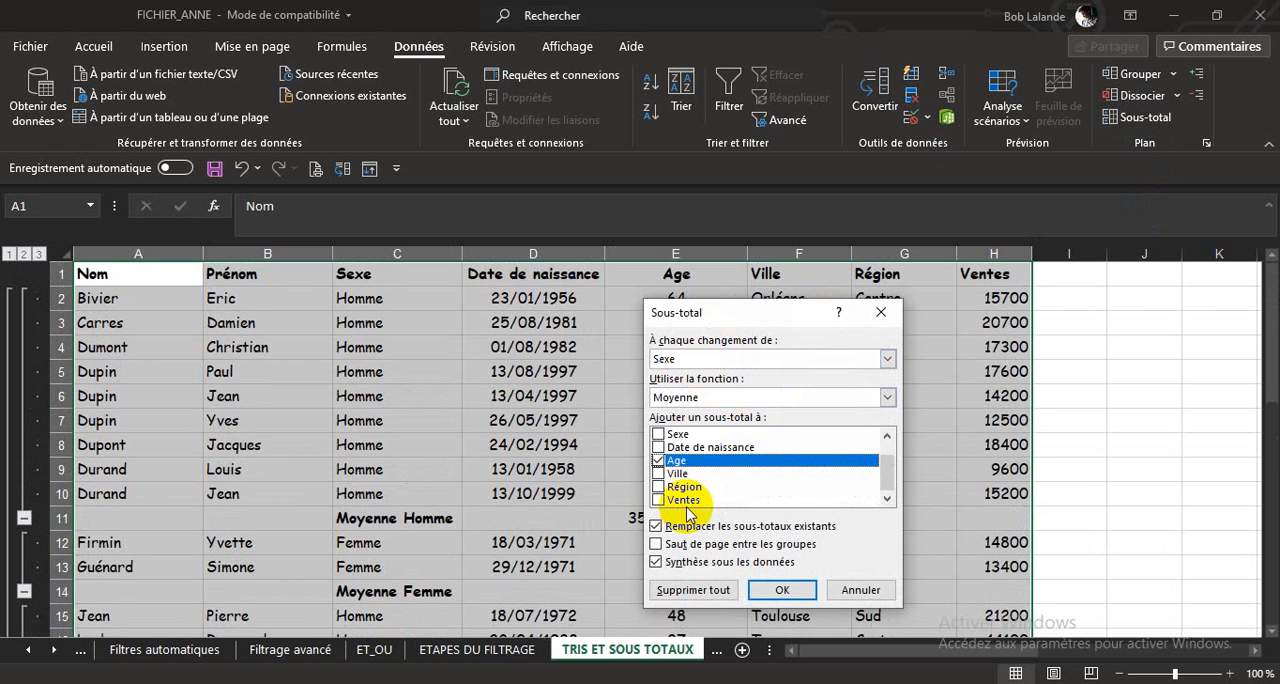
{"action": "left_click", "coordinate": [690, 590]}
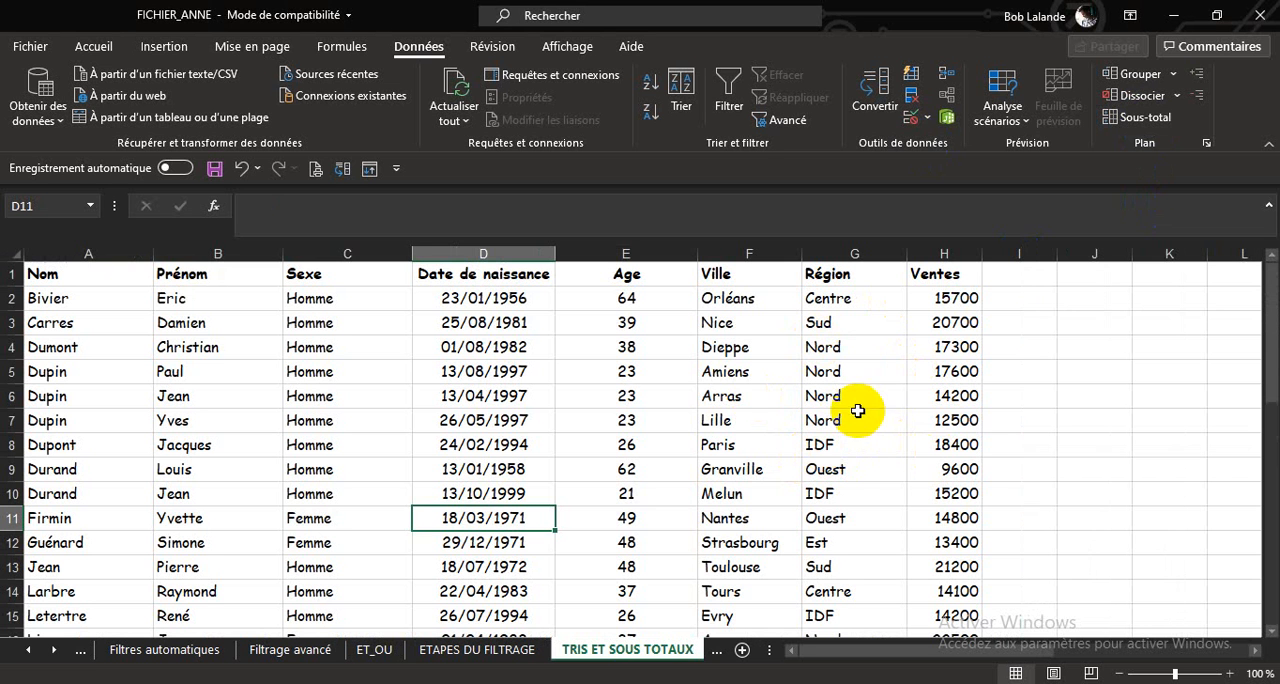
{"action": "left_click", "coordinate": [678, 88]}
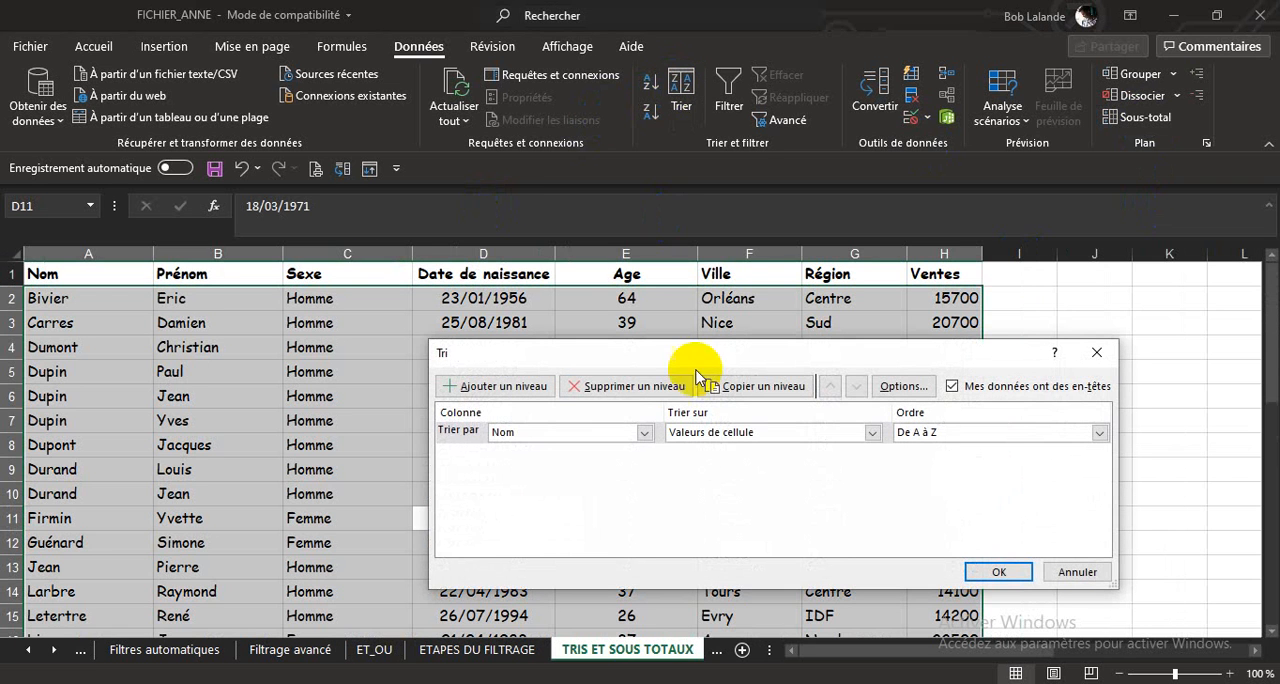
{"action": "left_click", "coordinate": [641, 432]}
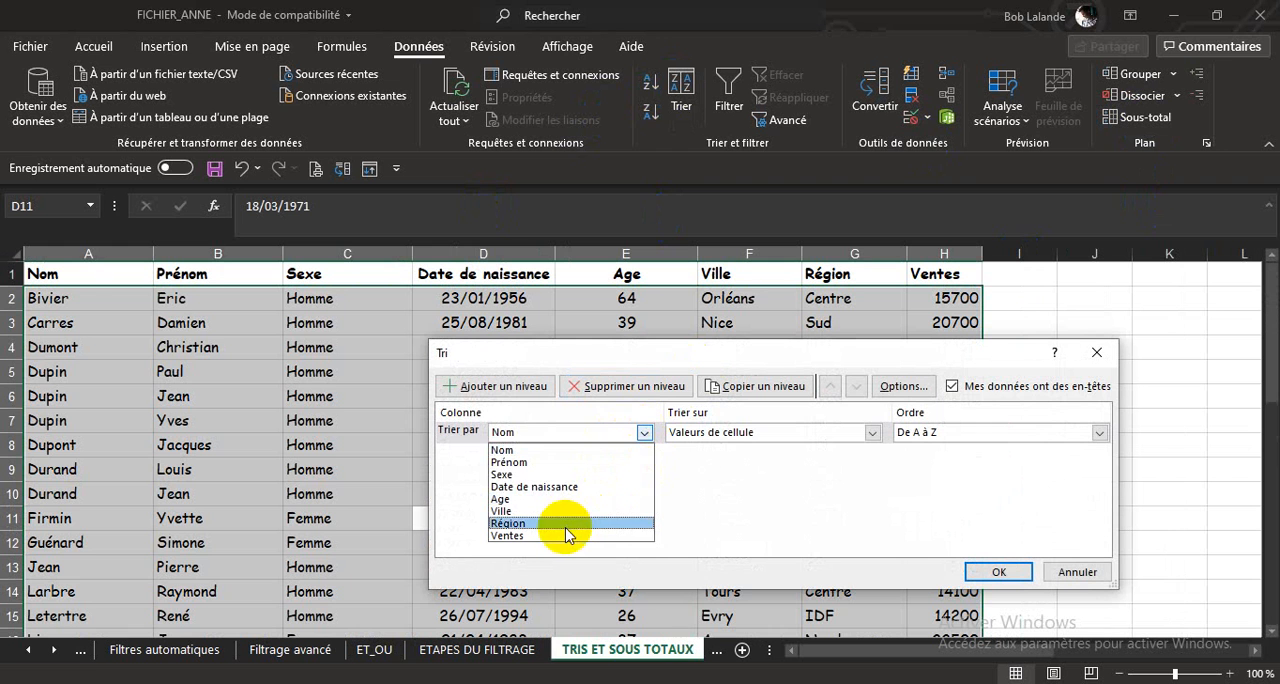
{"action": "left_click", "coordinate": [505, 523]}
{"action": "left_click", "coordinate": [996, 572]}
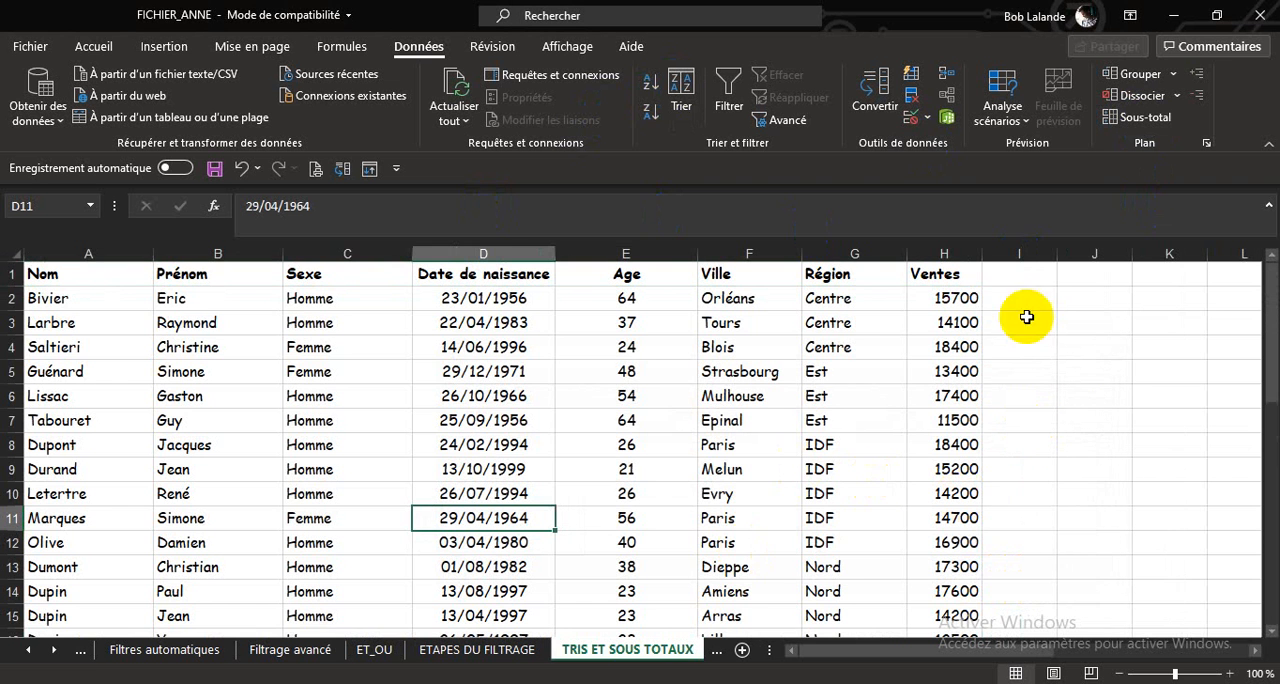
Add Somme subtotals of Ventes only at each change of Région, with a page break between groups and the summary below the data.
{"action": "left_click", "coordinate": [1140, 117]}
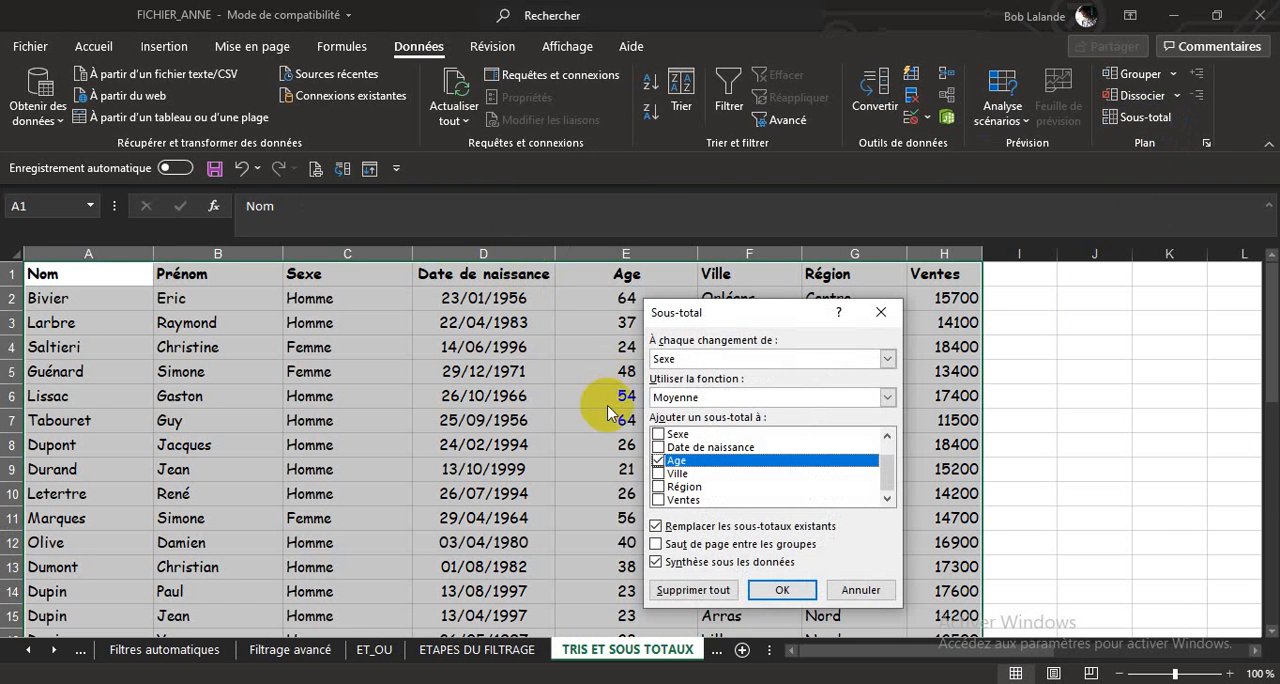
{"action": "left_click", "coordinate": [886, 359]}
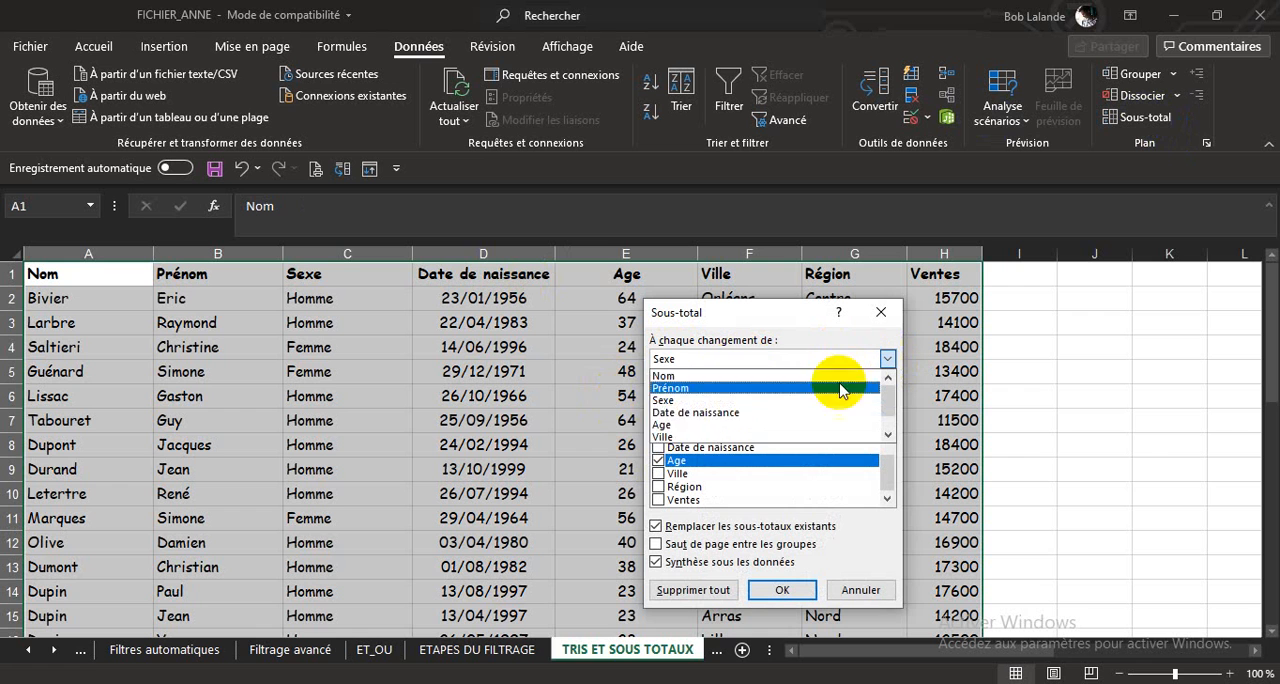
{"action": "scroll", "coordinate": [733, 410], "scroll_direction": "down", "scroll_amount": 1}
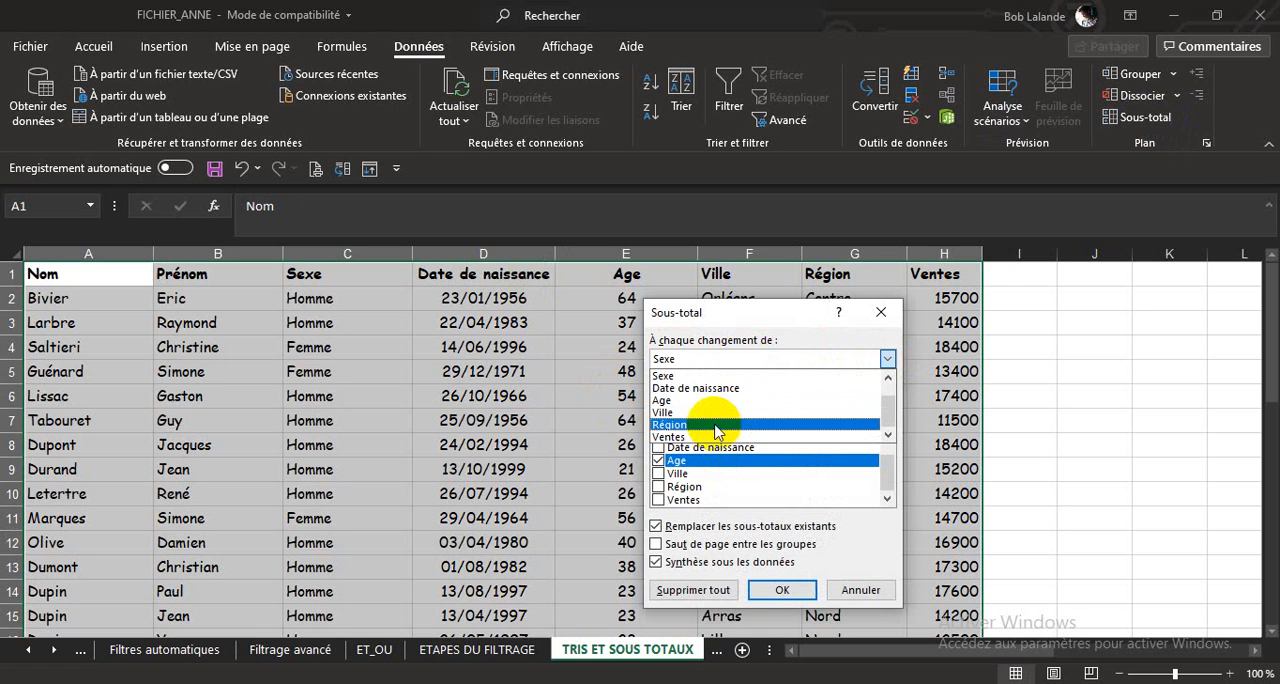
{"action": "left_click", "coordinate": [714, 432]}
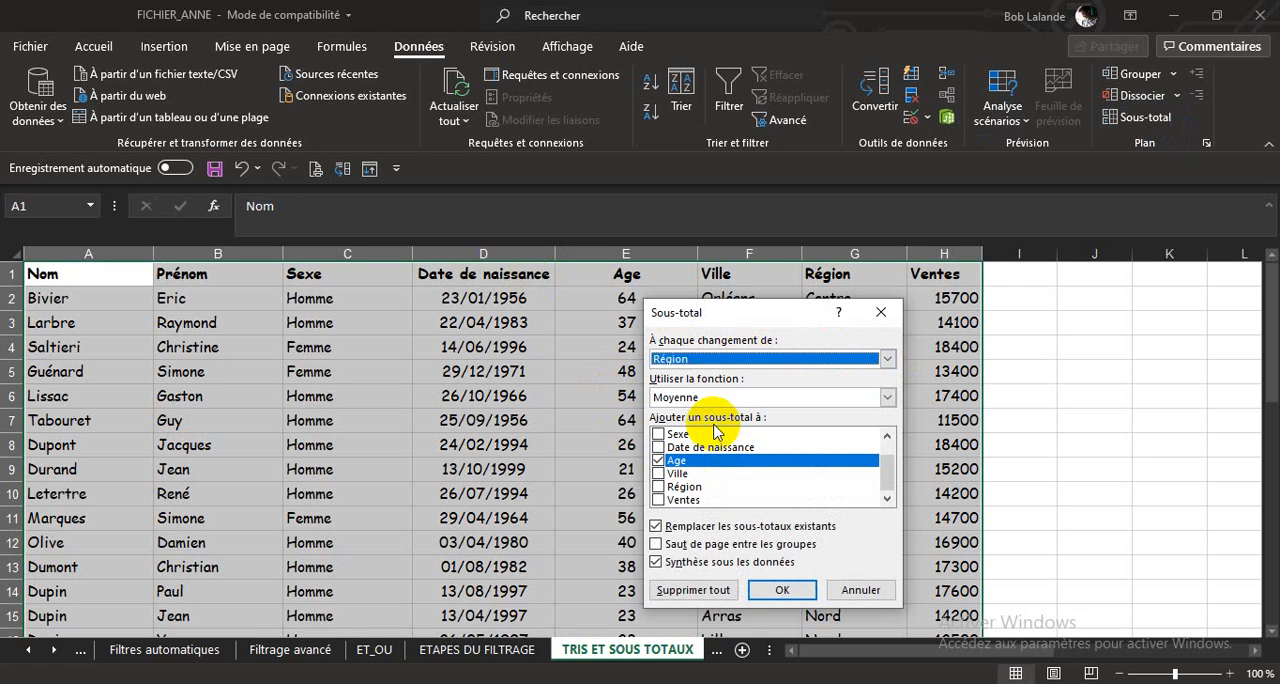
{"action": "left_click", "coordinate": [887, 397]}
{"action": "left_click", "coordinate": [720, 415]}
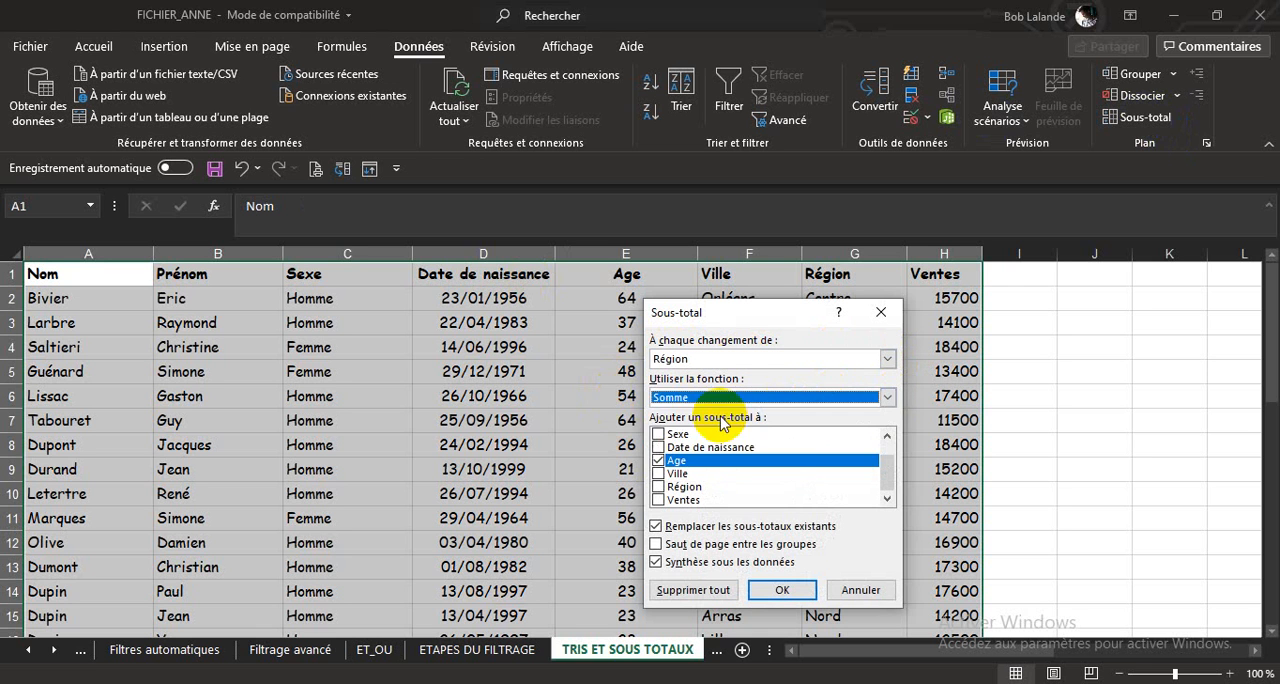
{"action": "left_click", "coordinate": [658, 499]}
{"action": "left_click", "coordinate": [660, 461]}
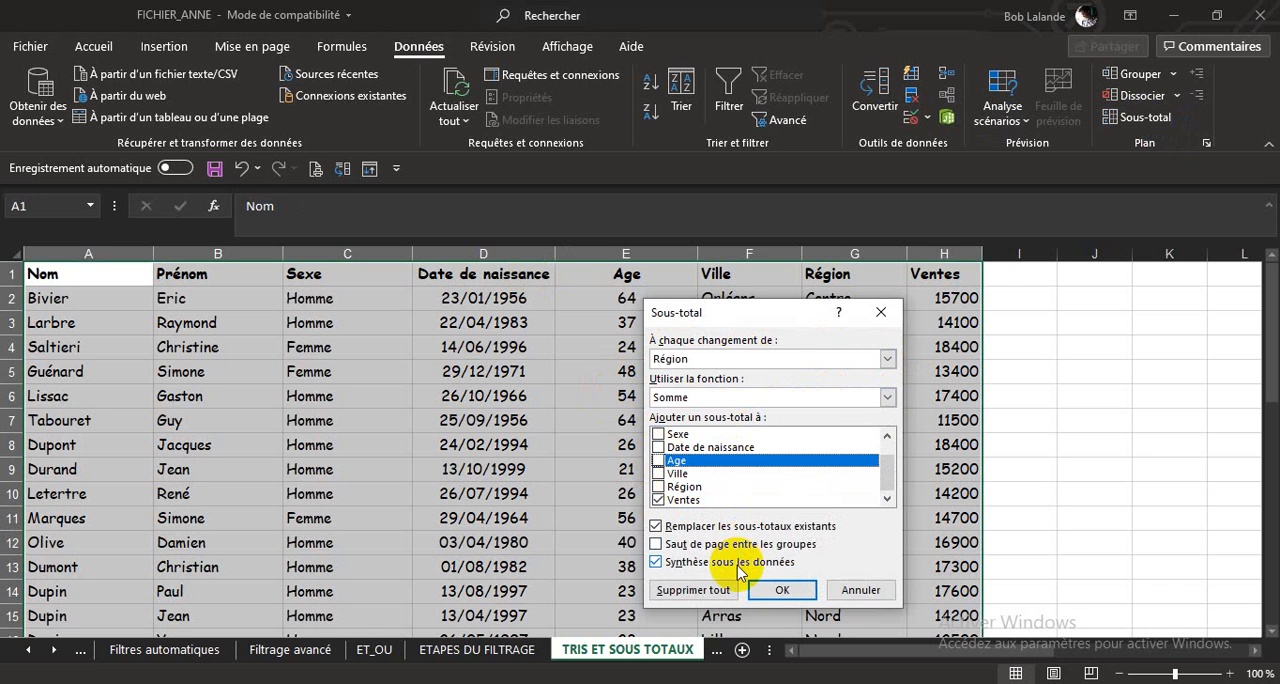
{"action": "left_click", "coordinate": [656, 545]}
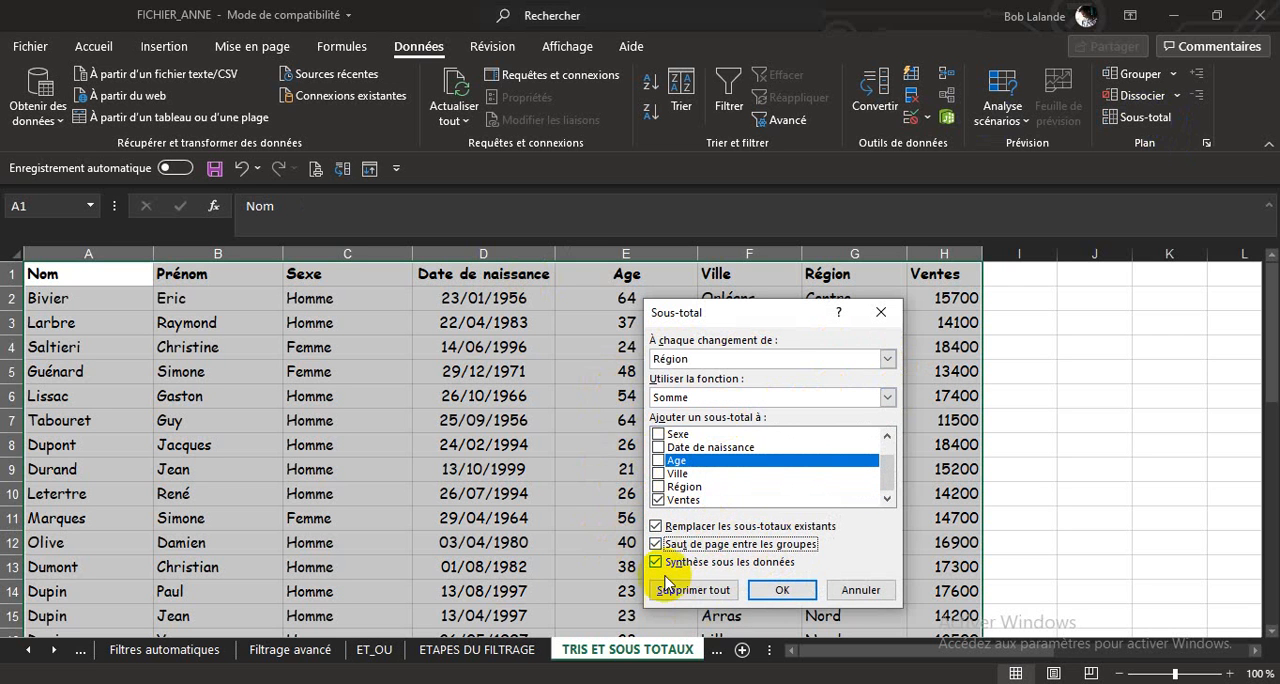
{"action": "left_click", "coordinate": [783, 591]}
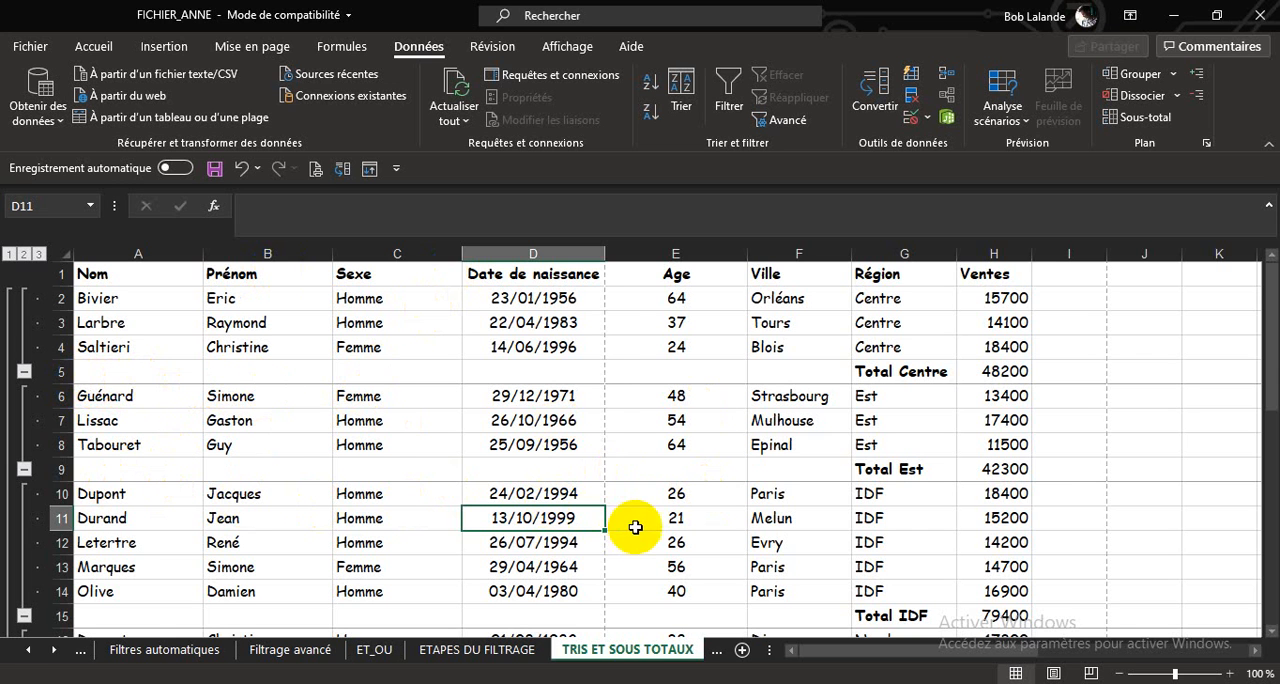
Open the print preview of the subtotalled sheet and set the page orientation to Paysage.
{"action": "left_click", "coordinate": [94, 47]}
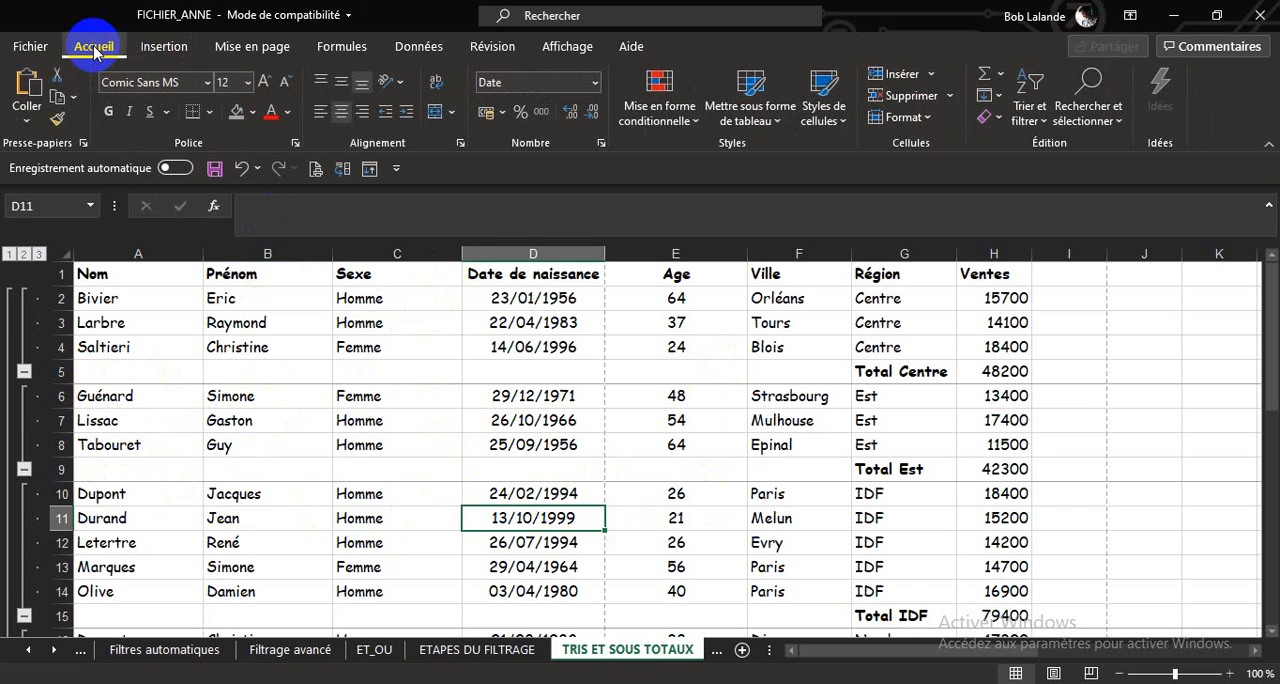
{"action": "left_click", "coordinate": [315, 170]}
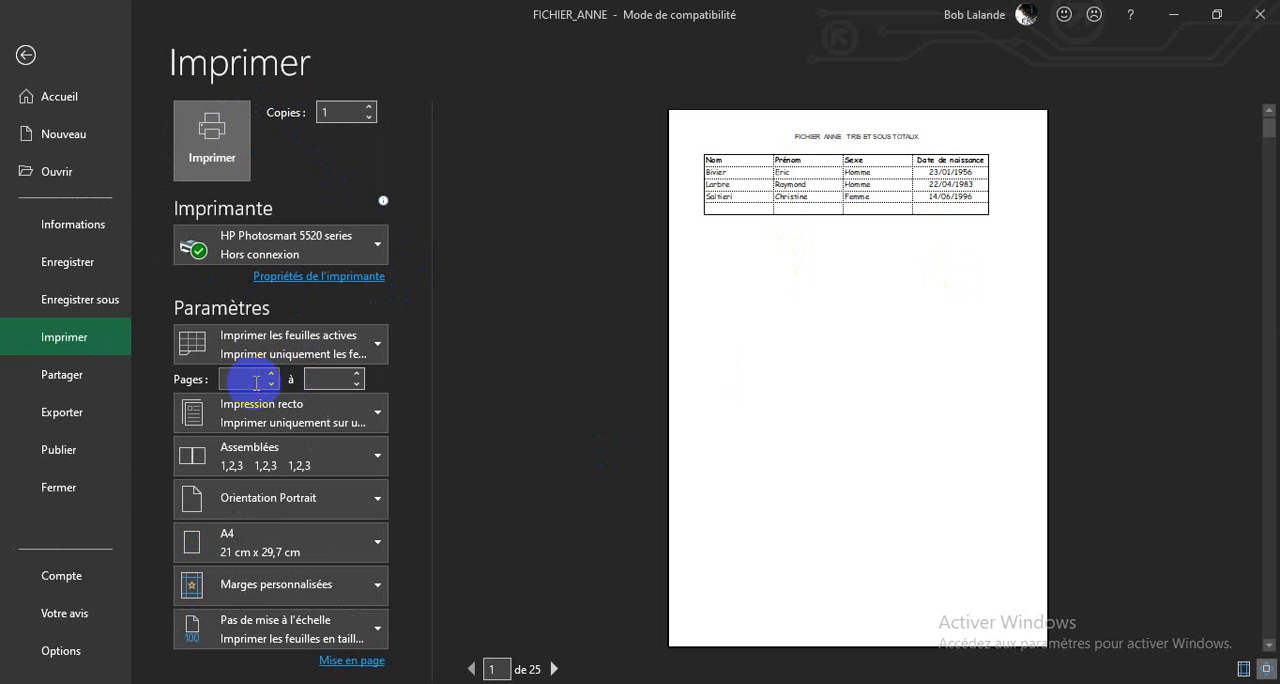
{"action": "left_click", "coordinate": [378, 500]}
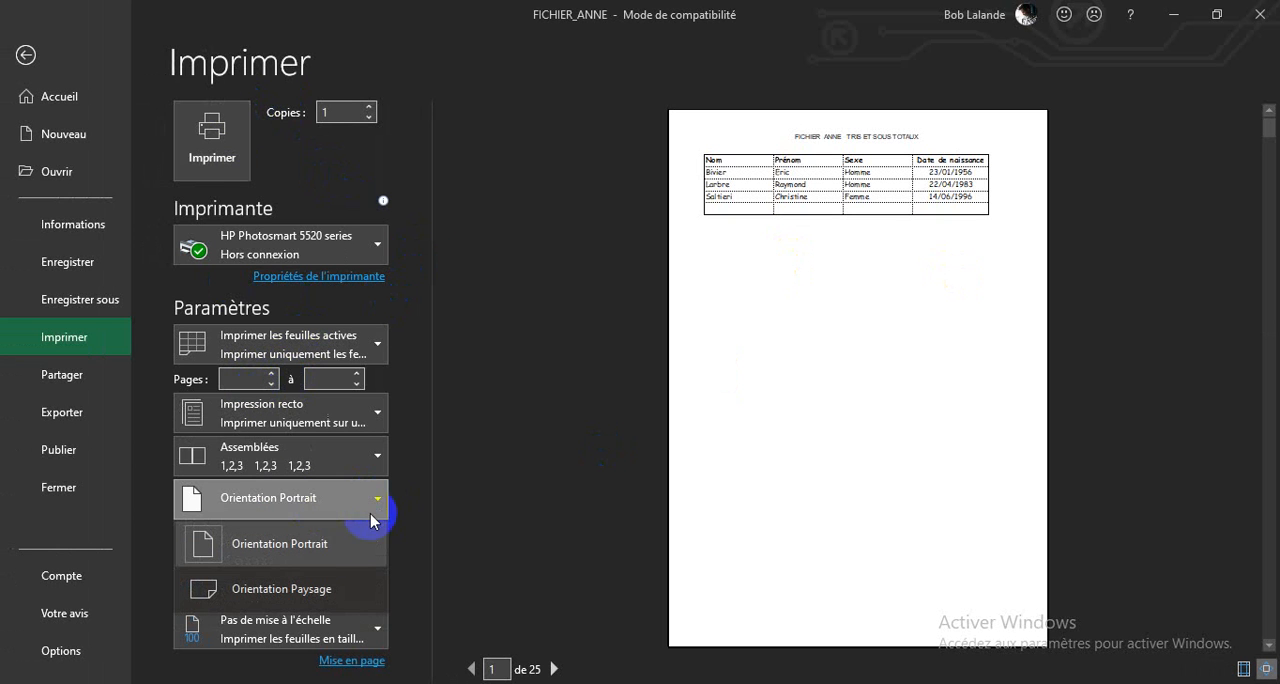
{"action": "left_click", "coordinate": [314, 557]}
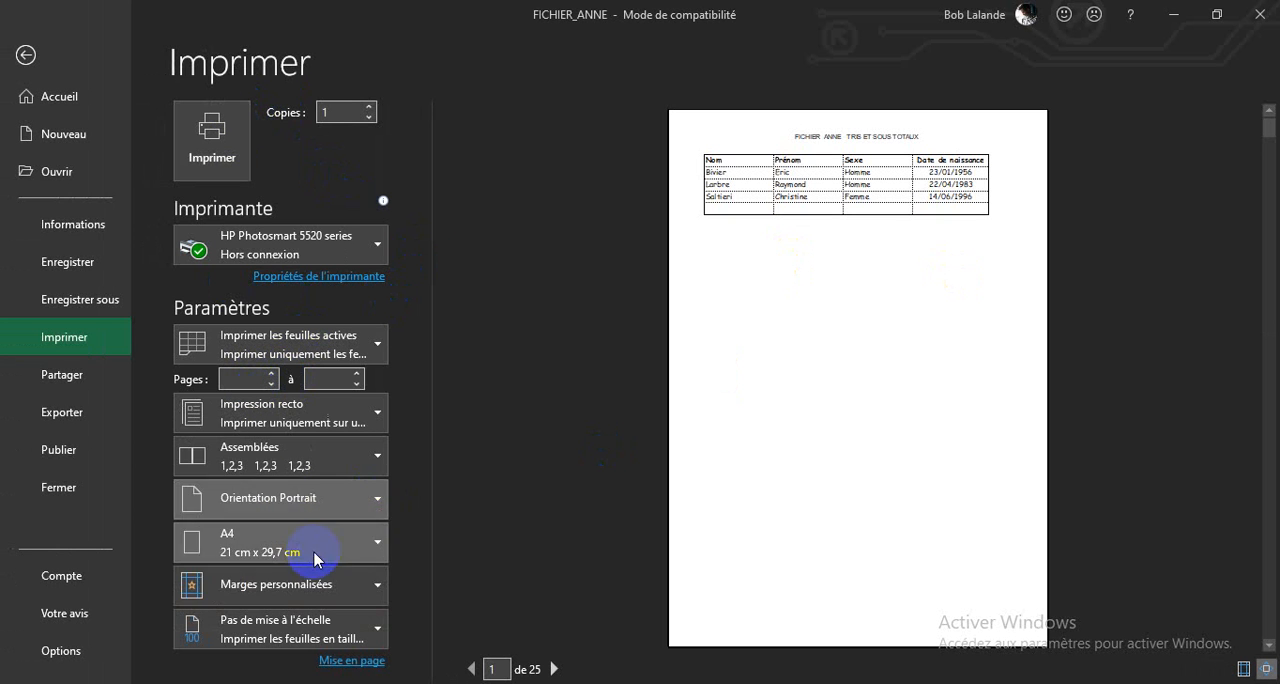
{"action": "left_click", "coordinate": [378, 499]}
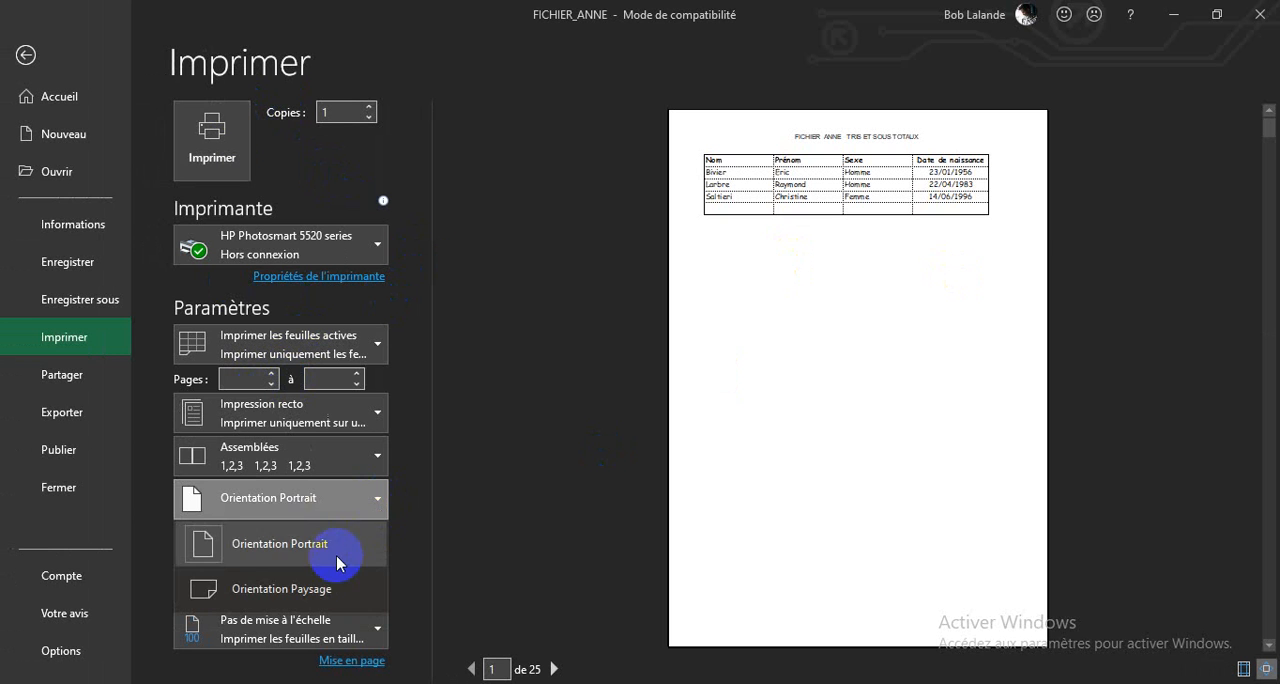
{"action": "left_click", "coordinate": [312, 590]}
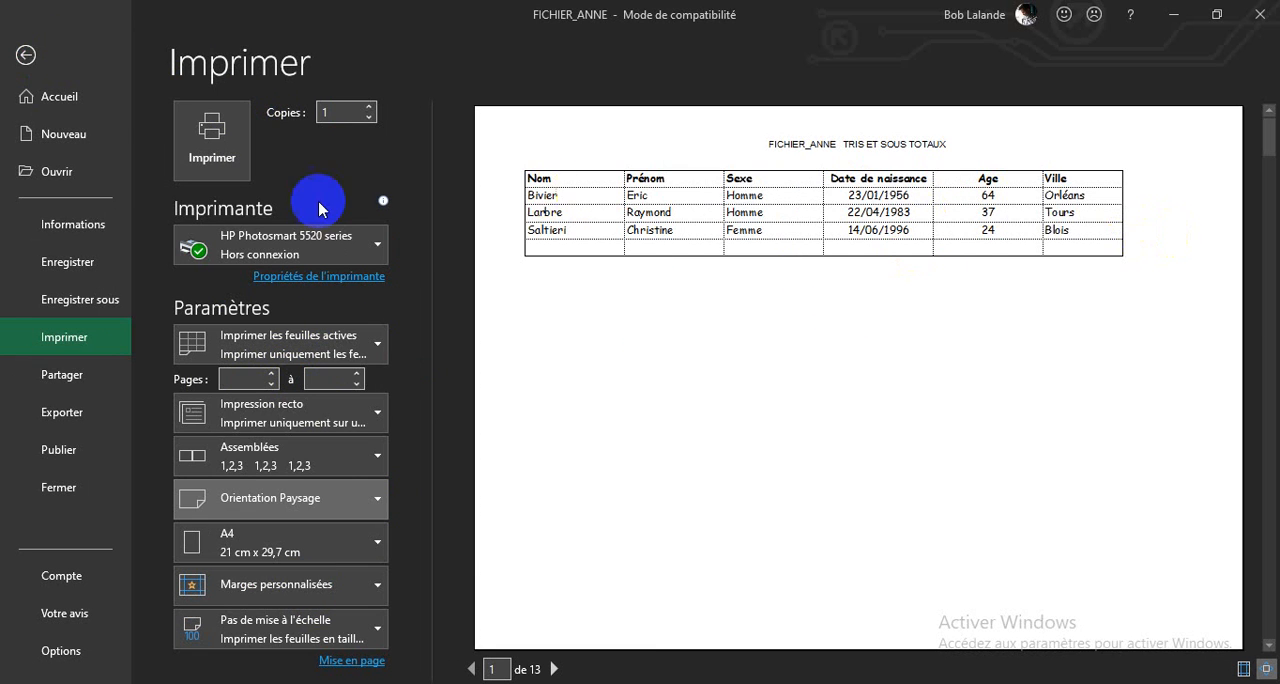
In page break view, narrow the Age, Nom and Sexe columns until Ventes fits on the same page width, and return to normal view.
{"action": "left_click", "coordinate": [25, 54]}
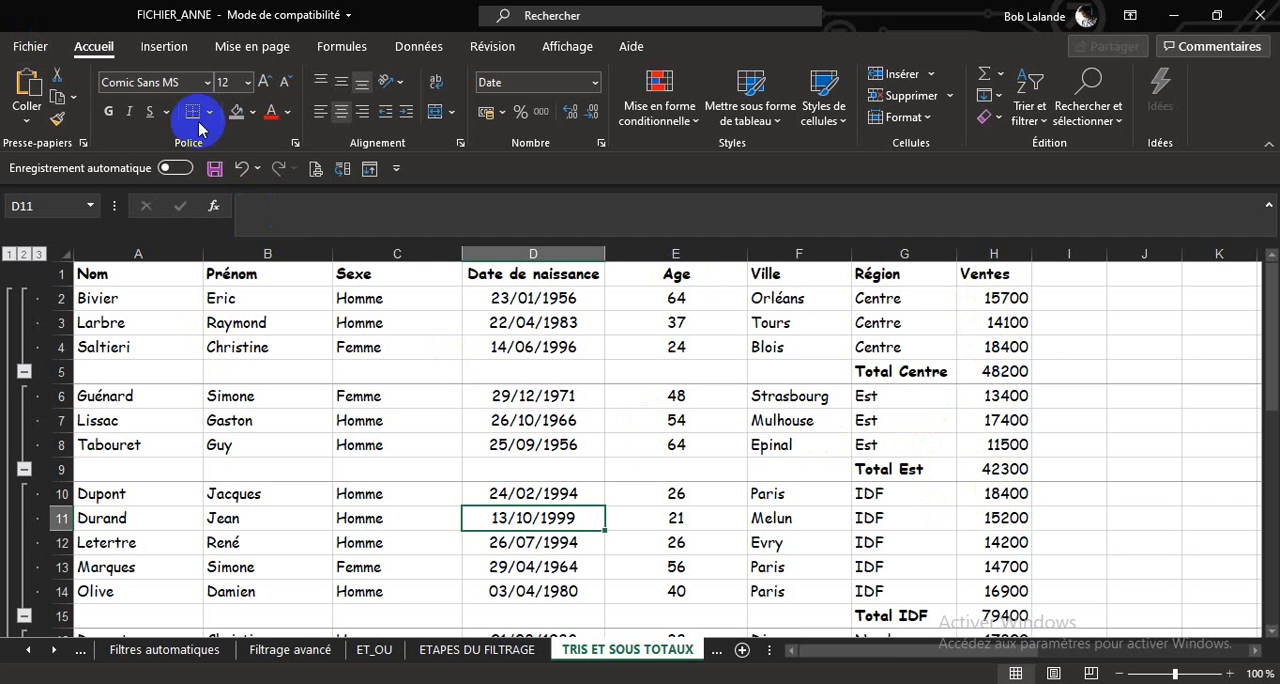
{"action": "left_click", "coordinate": [553, 58]}
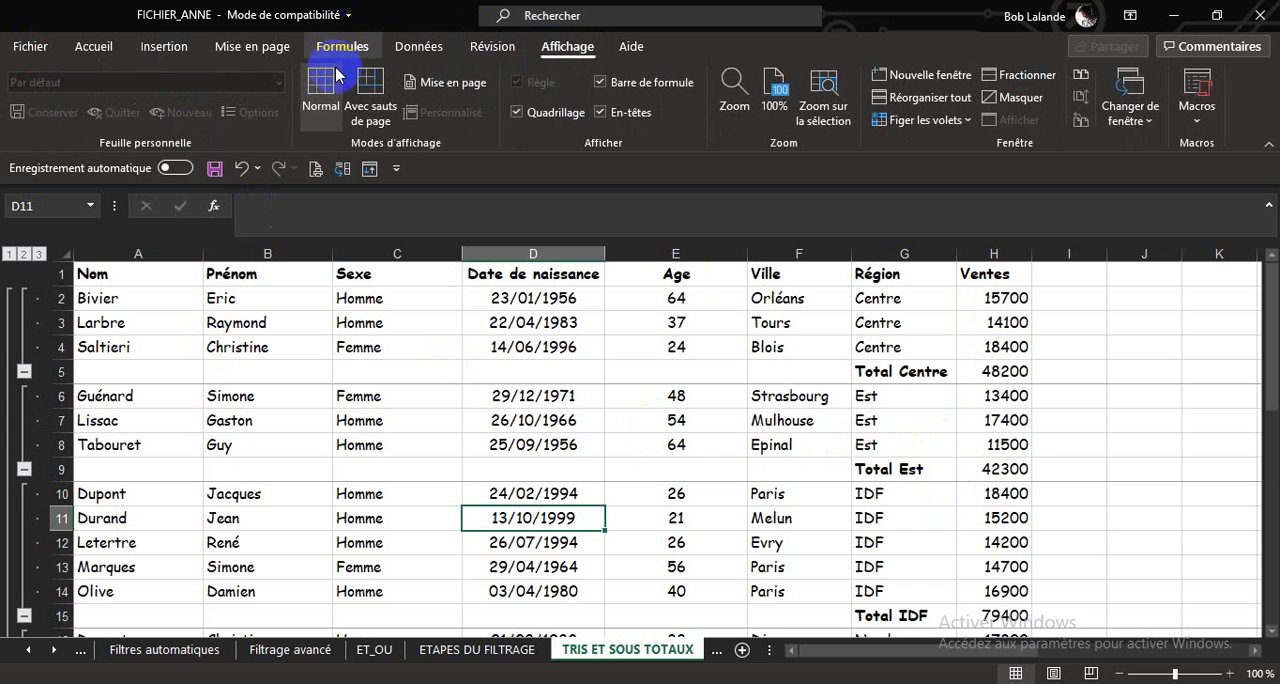
{"action": "left_click", "coordinate": [370, 85]}
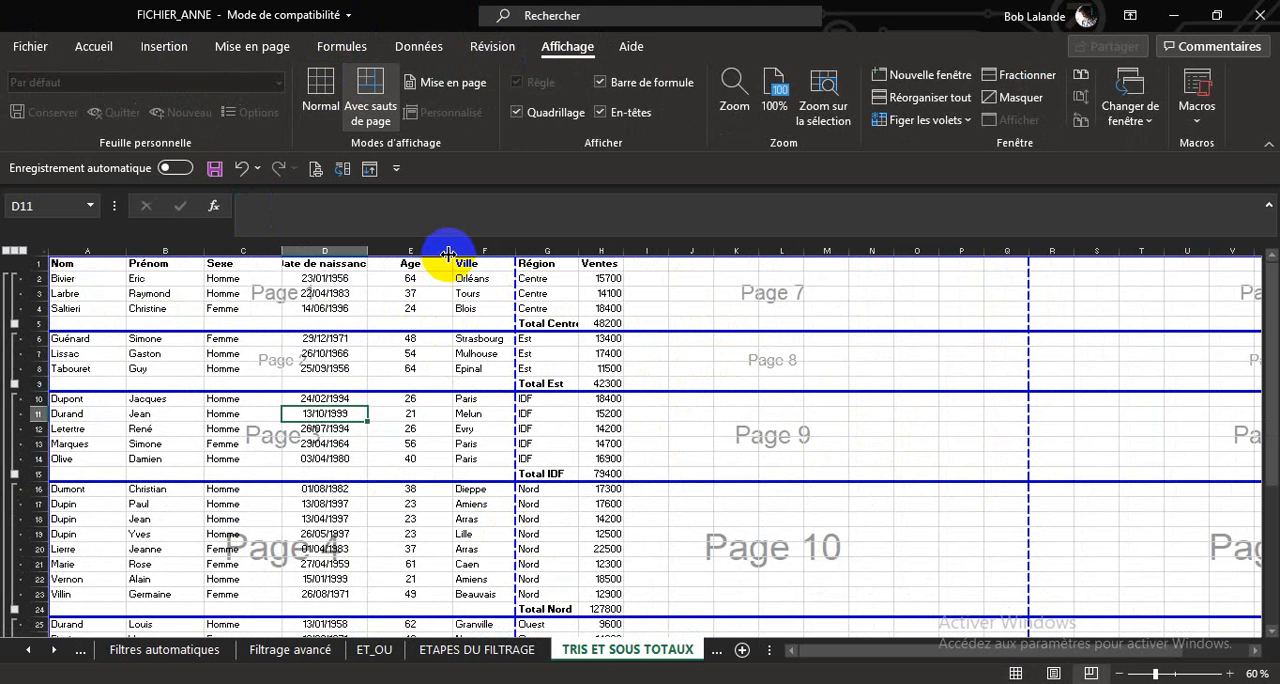
{"action": "left_click_drag", "start_coordinate": [453, 250], "coordinate": [424, 247]}
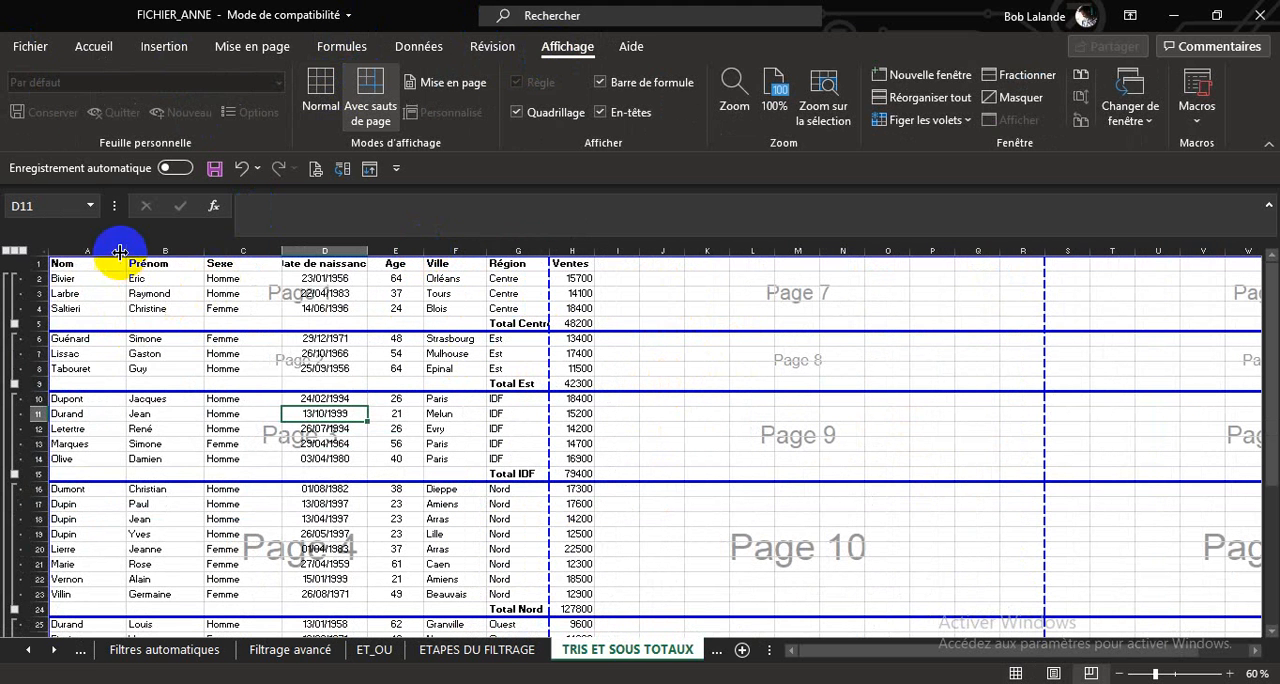
{"action": "left_click_drag", "start_coordinate": [127, 250], "coordinate": [109, 251]}
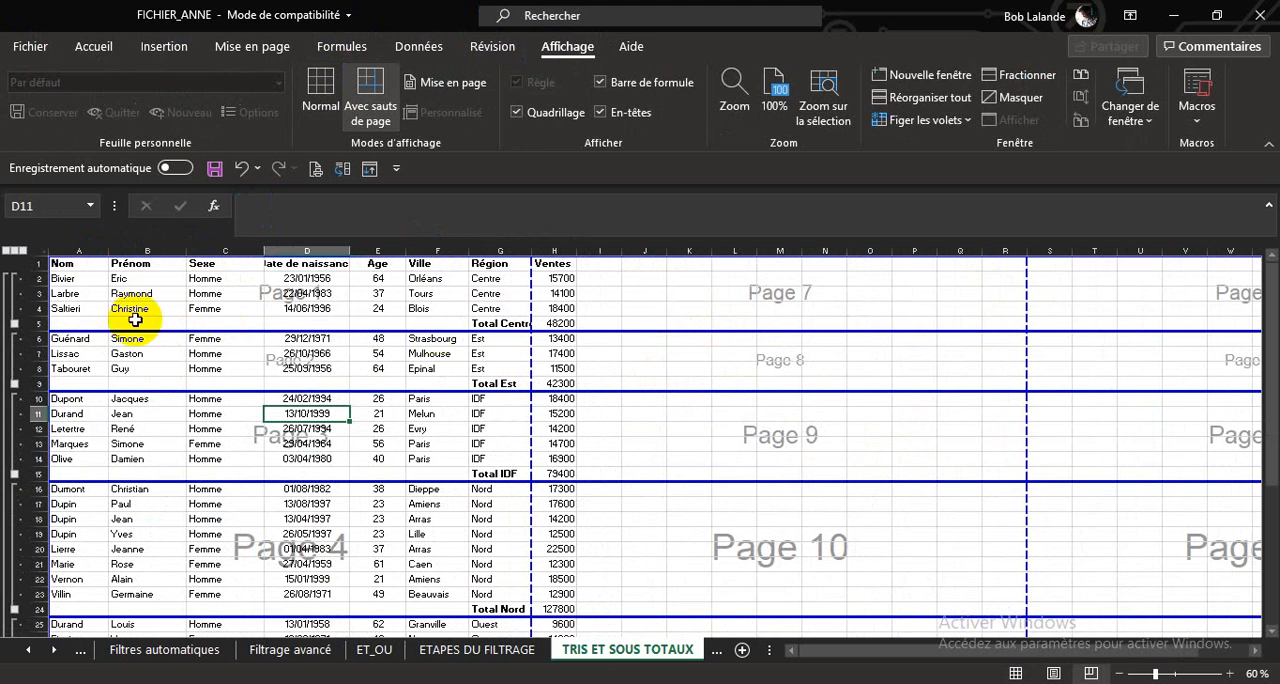
{"action": "left_click_drag", "start_coordinate": [531, 246], "coordinate": [577, 248]}
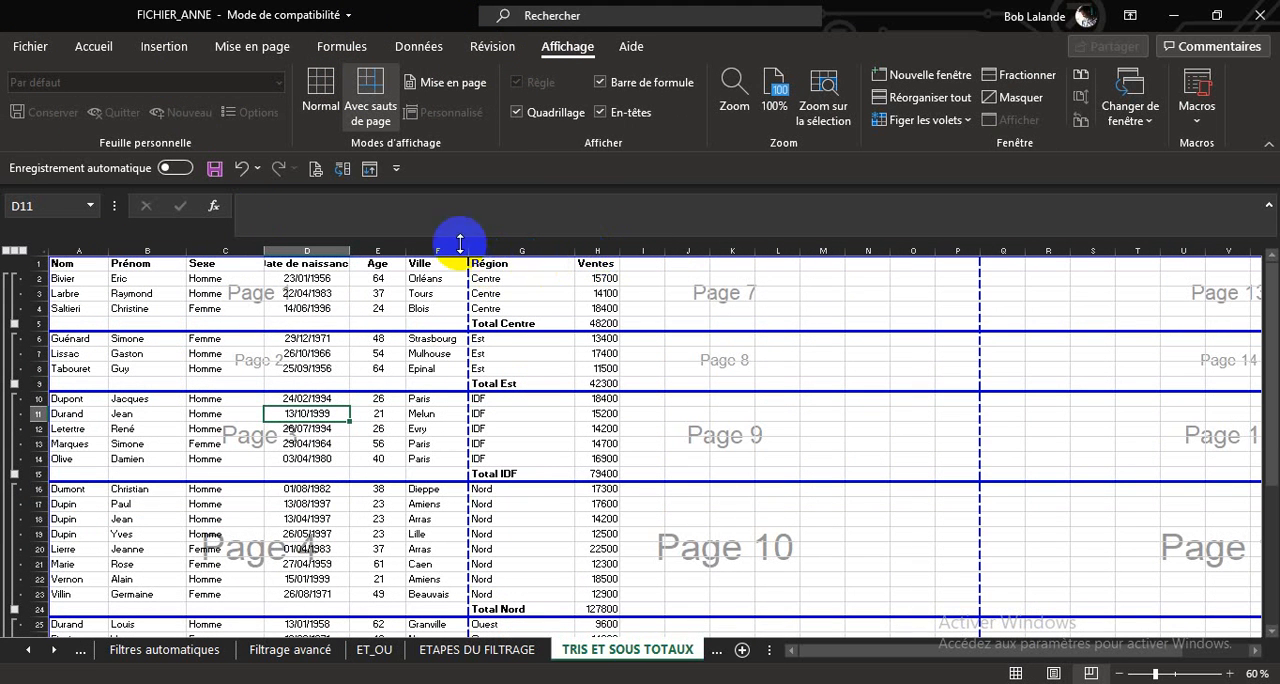
{"action": "left_click", "coordinate": [241, 168]}
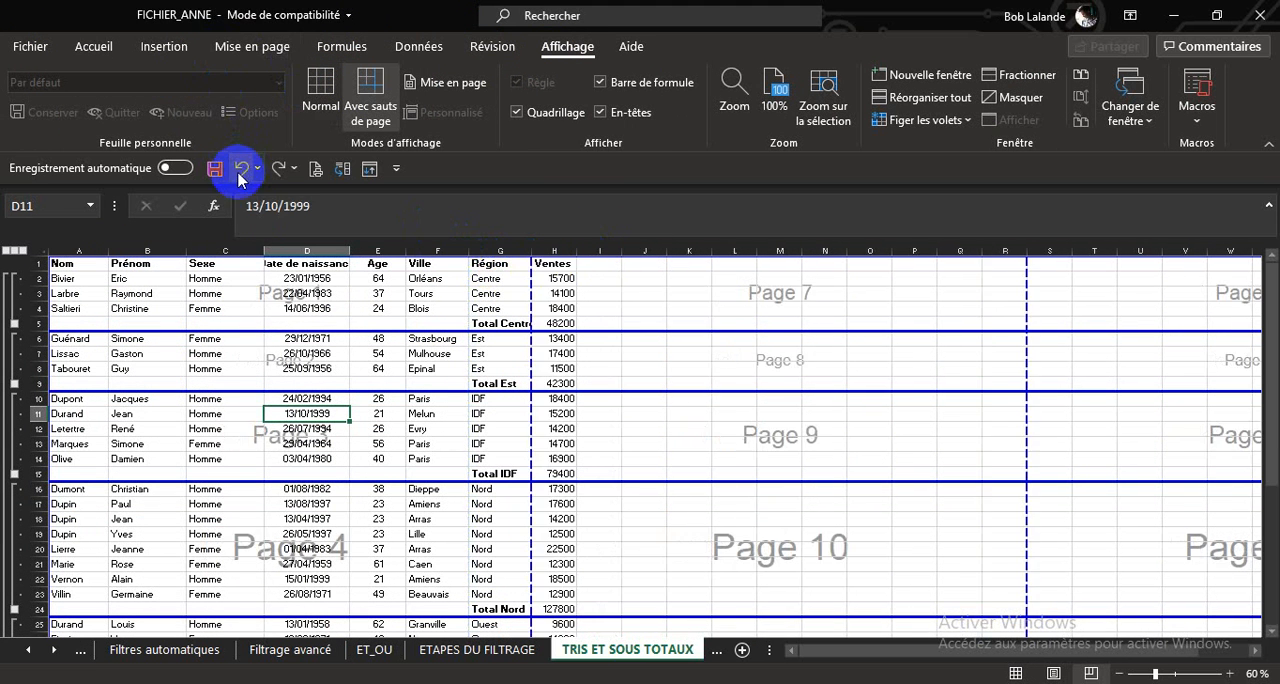
{"action": "left_click_drag", "start_coordinate": [263, 251], "coordinate": [224, 252]}
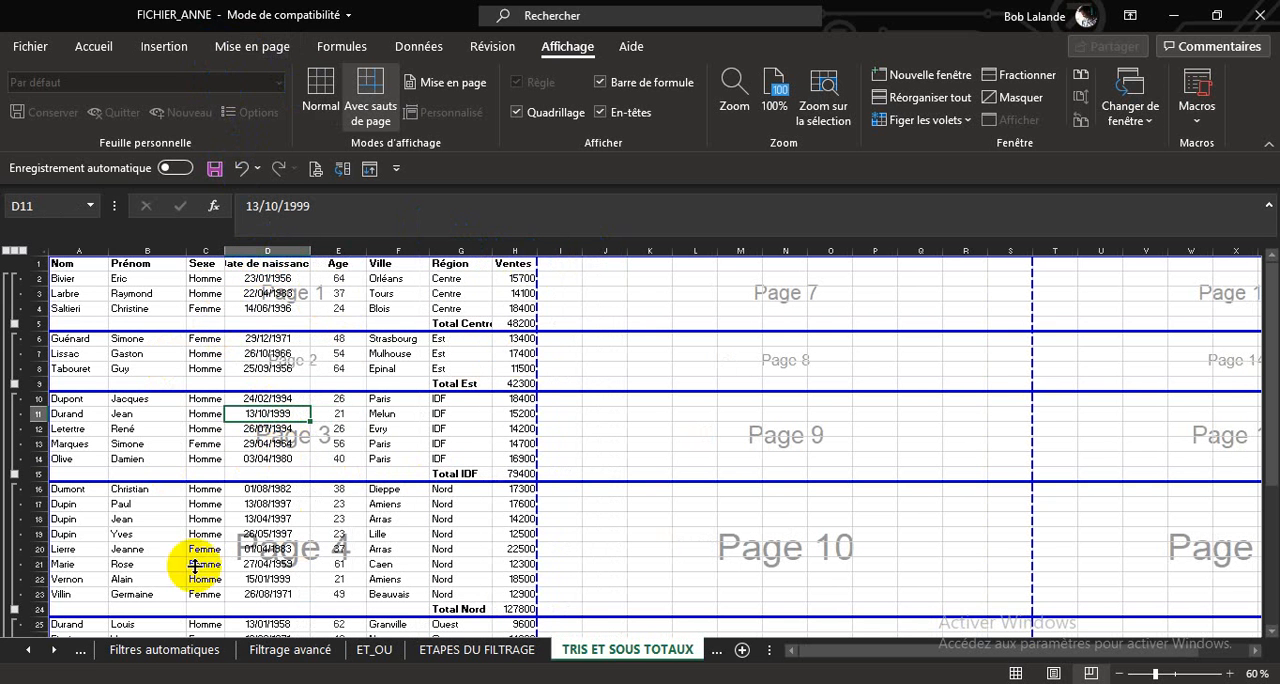
{"action": "left_click", "coordinate": [320, 88]}
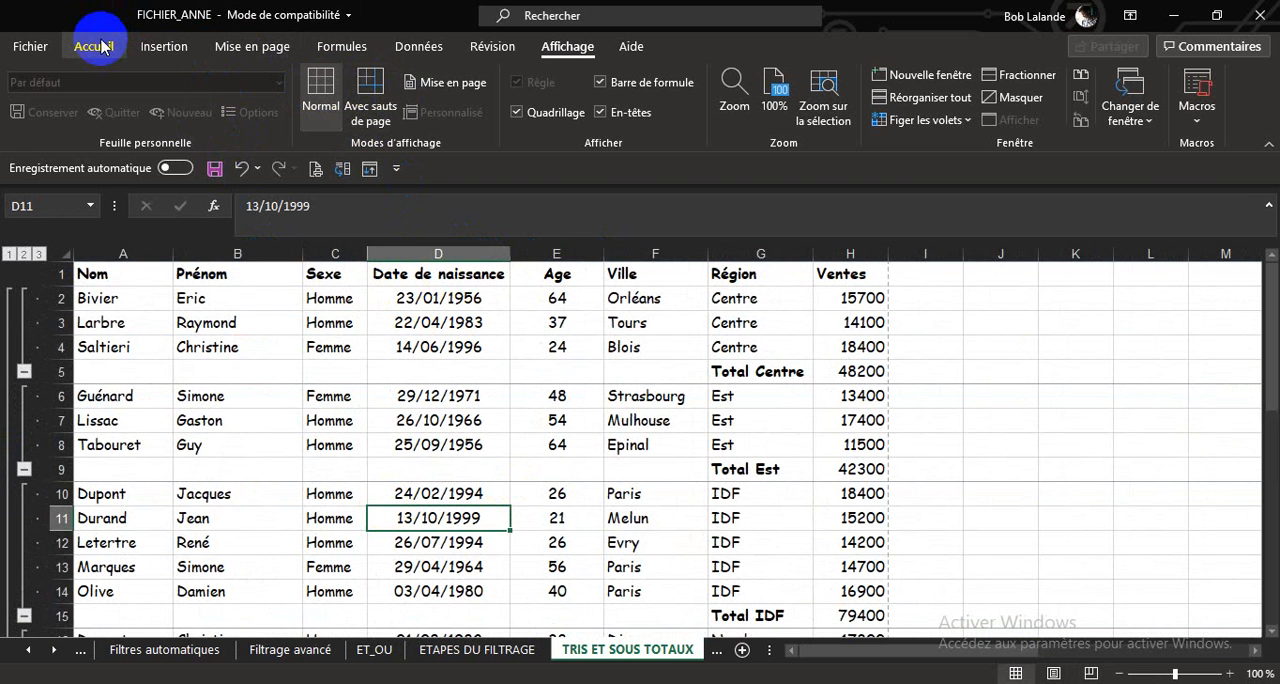
Preview the printed pages from the first region group to the Total général page and return to the sheet.
{"action": "left_click", "coordinate": [317, 170]}
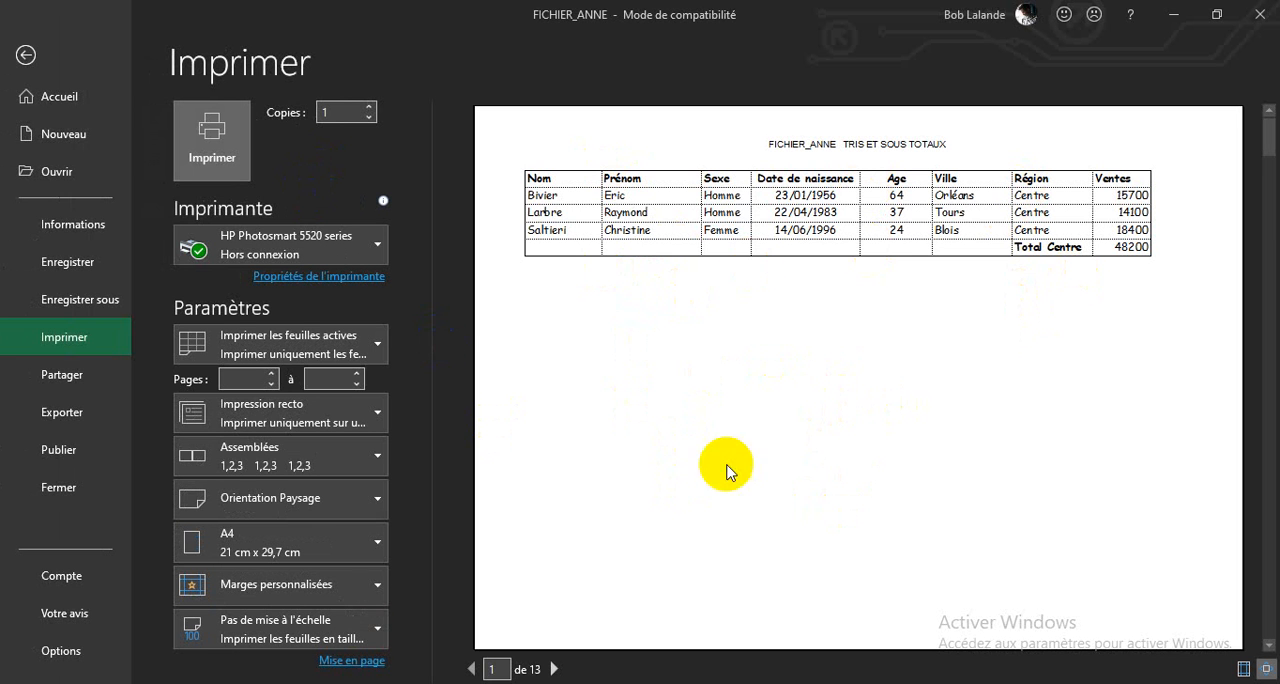
{"action": "left_click", "coordinate": [556, 670]}
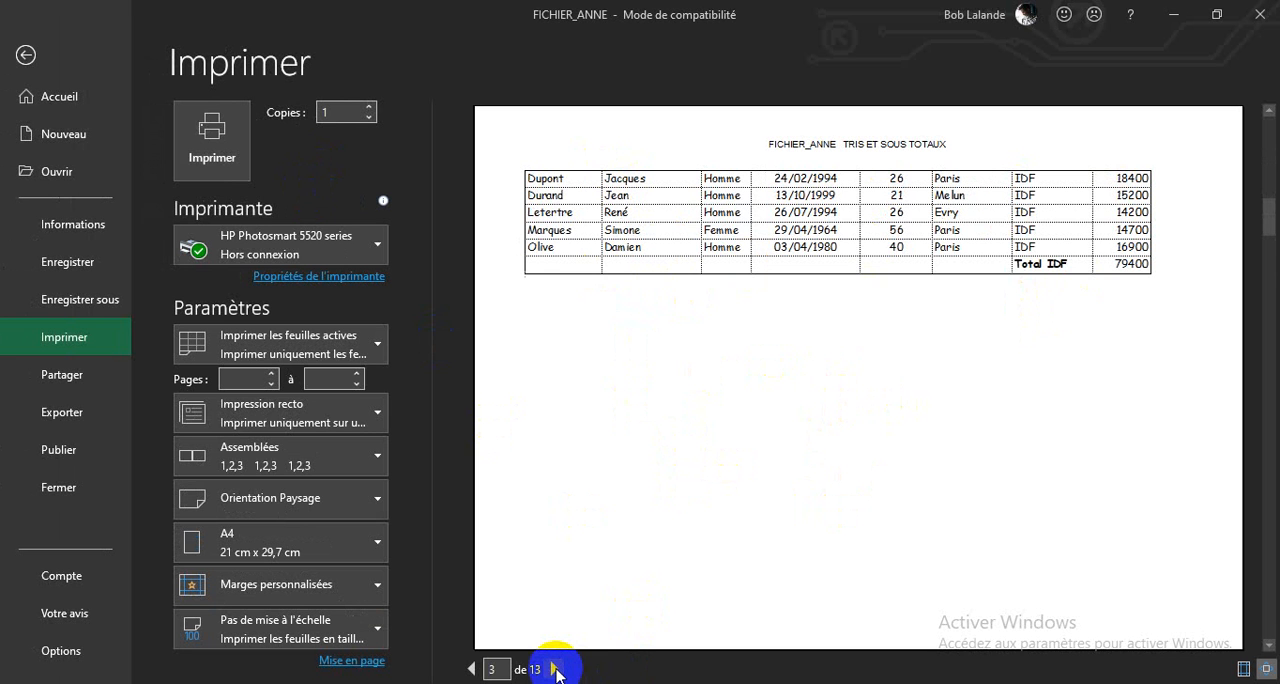
{"action": "left_click", "coordinate": [555, 669]}
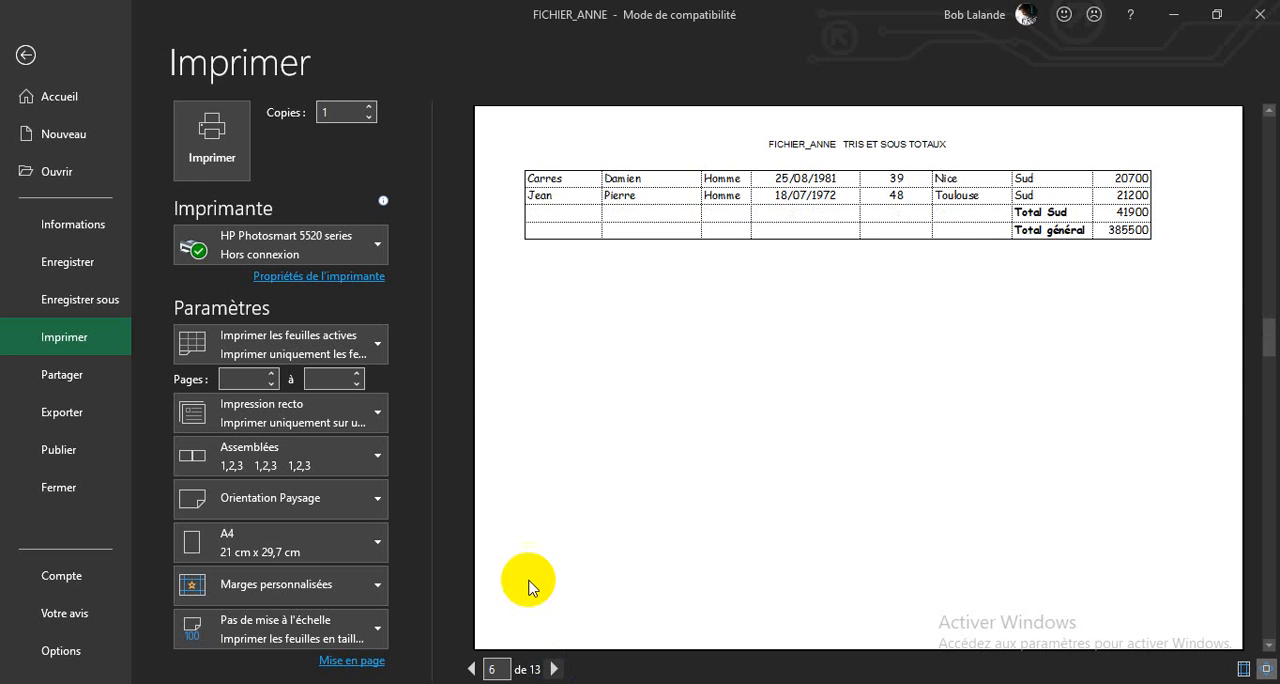
{"action": "left_click", "coordinate": [26, 58]}
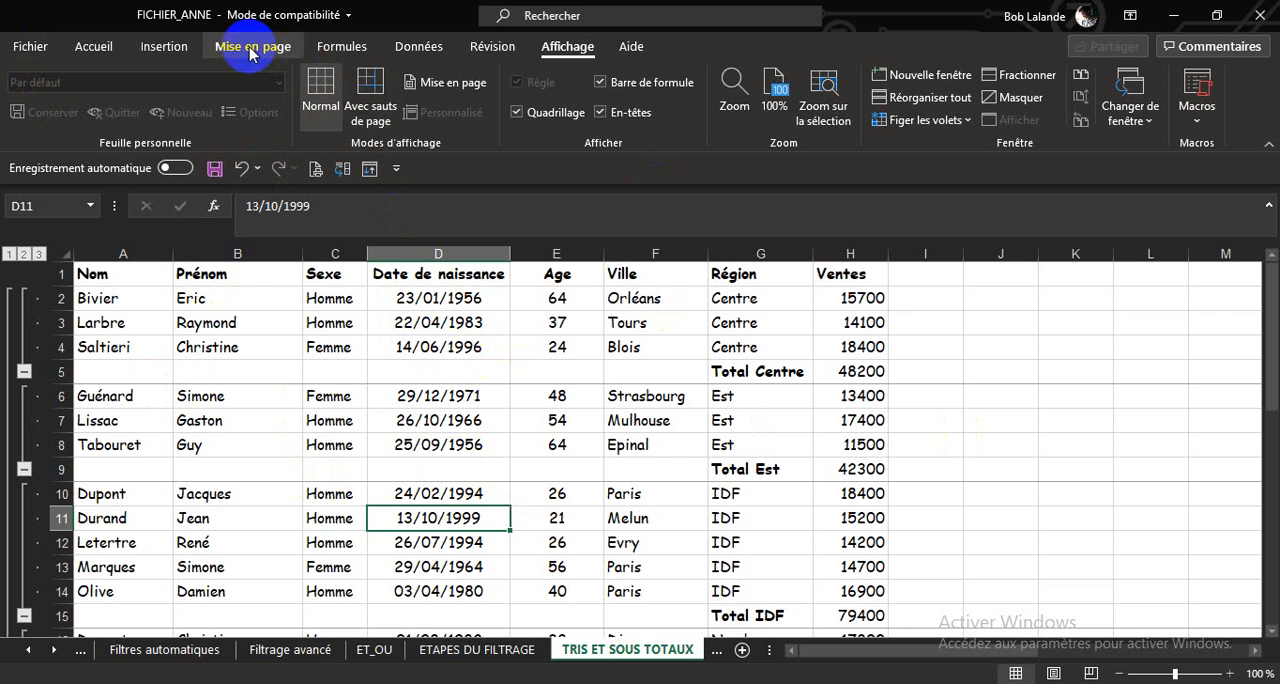
Define the selected cell D11 as the print area and accept the single-cell selection.
{"action": "left_click", "coordinate": [251, 50]}
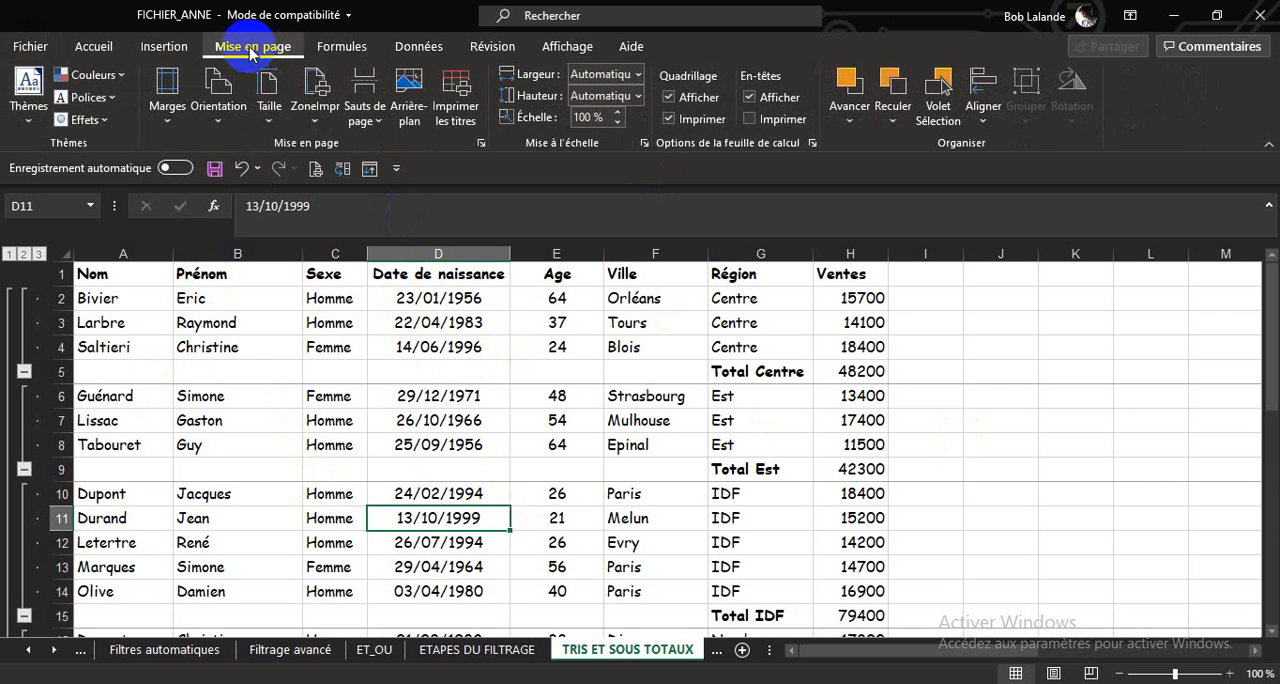
{"action": "left_click", "coordinate": [326, 120]}
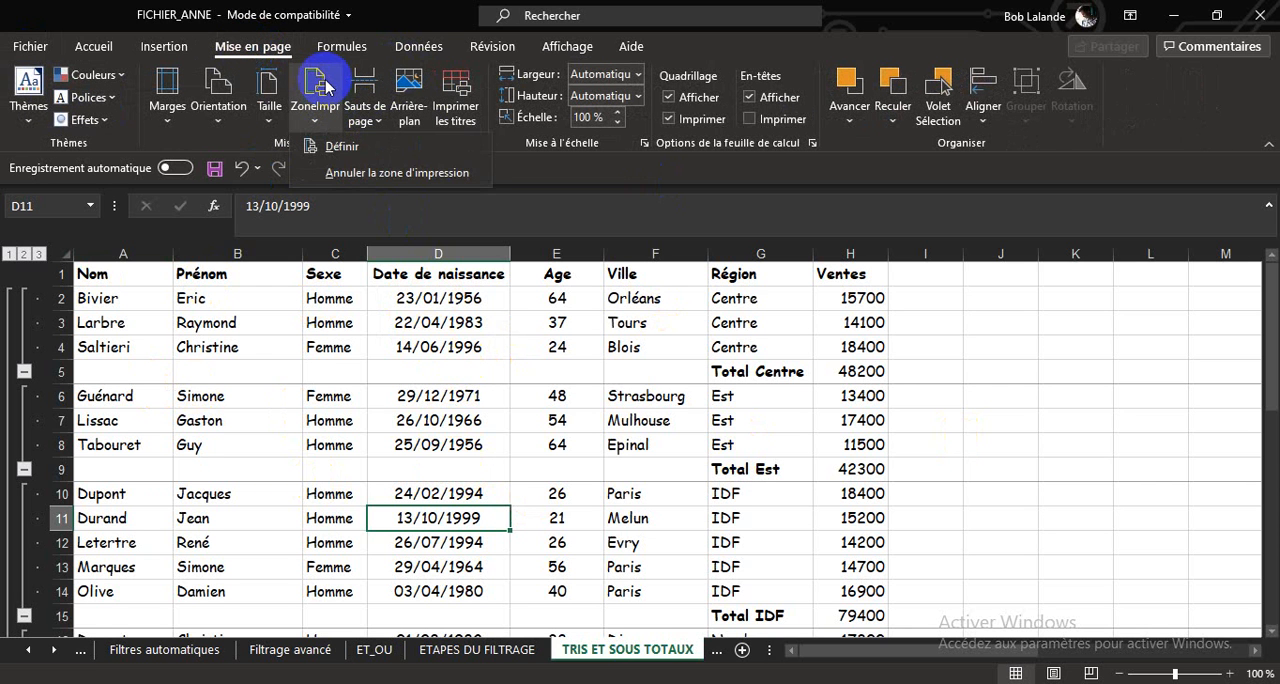
{"action": "left_click", "coordinate": [340, 146]}
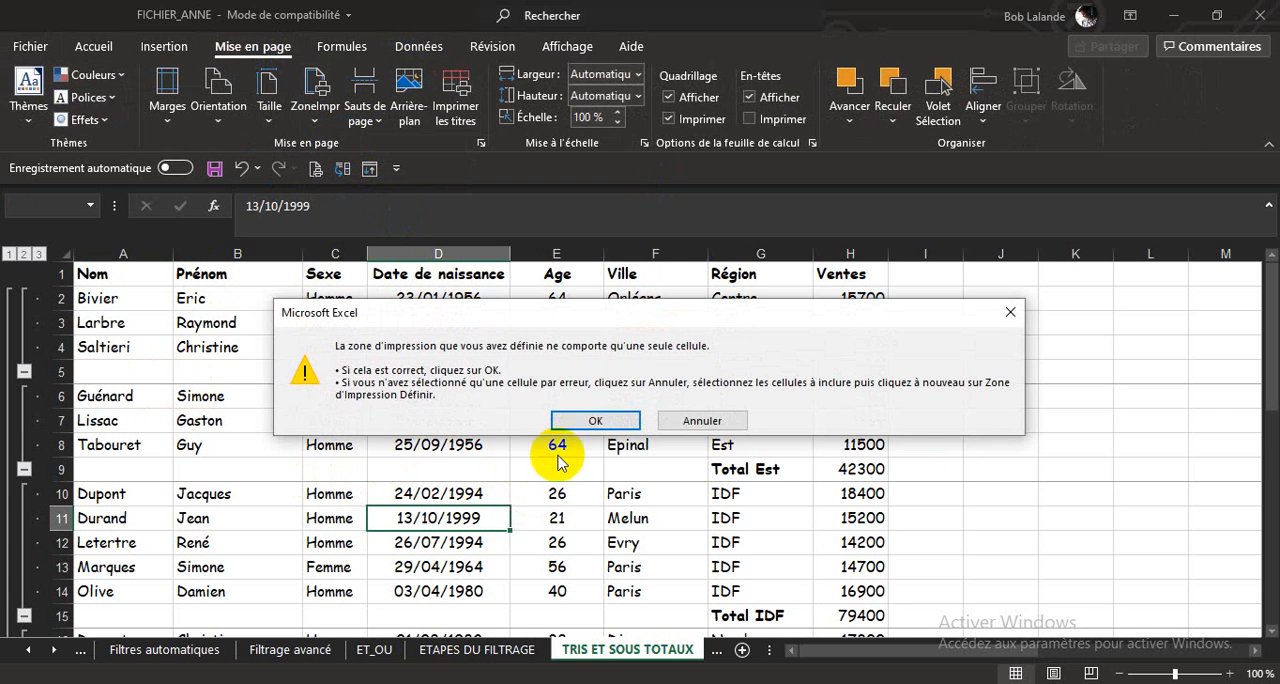
{"action": "left_click", "coordinate": [577, 421]}
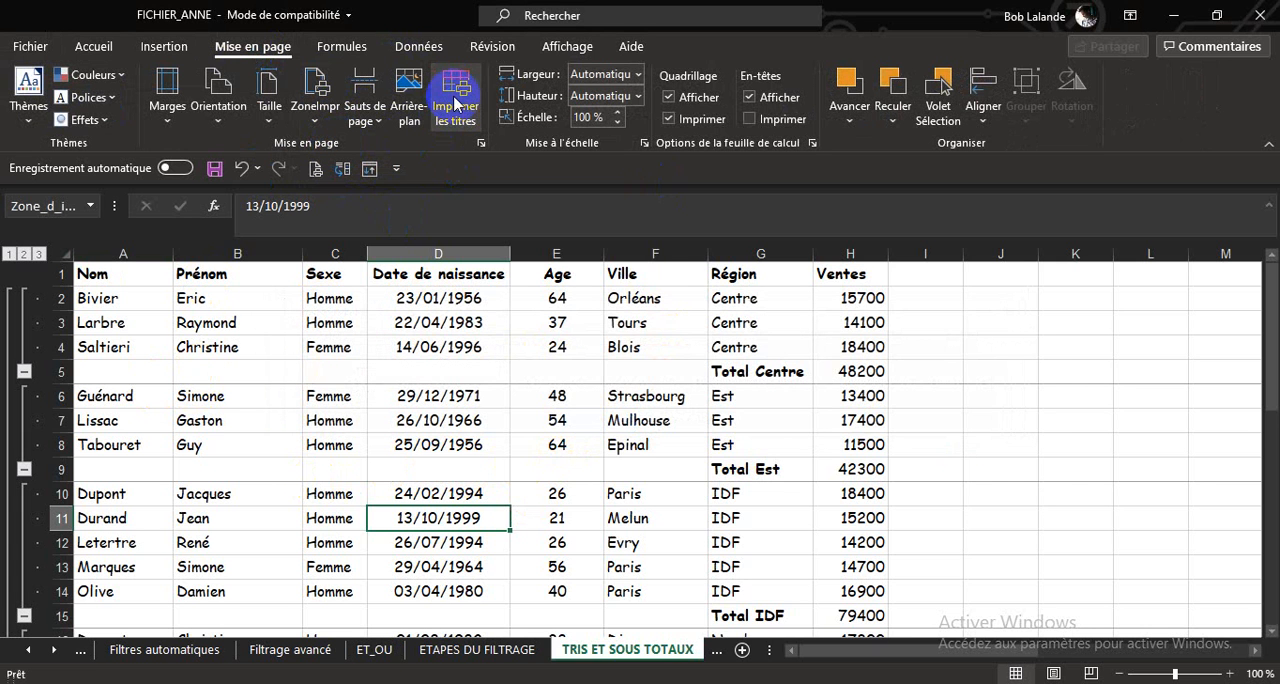
Set row 1 ($1:$1) as the title row repeated at the top of each printed page and check the print preview.
{"action": "left_click", "coordinate": [455, 104]}
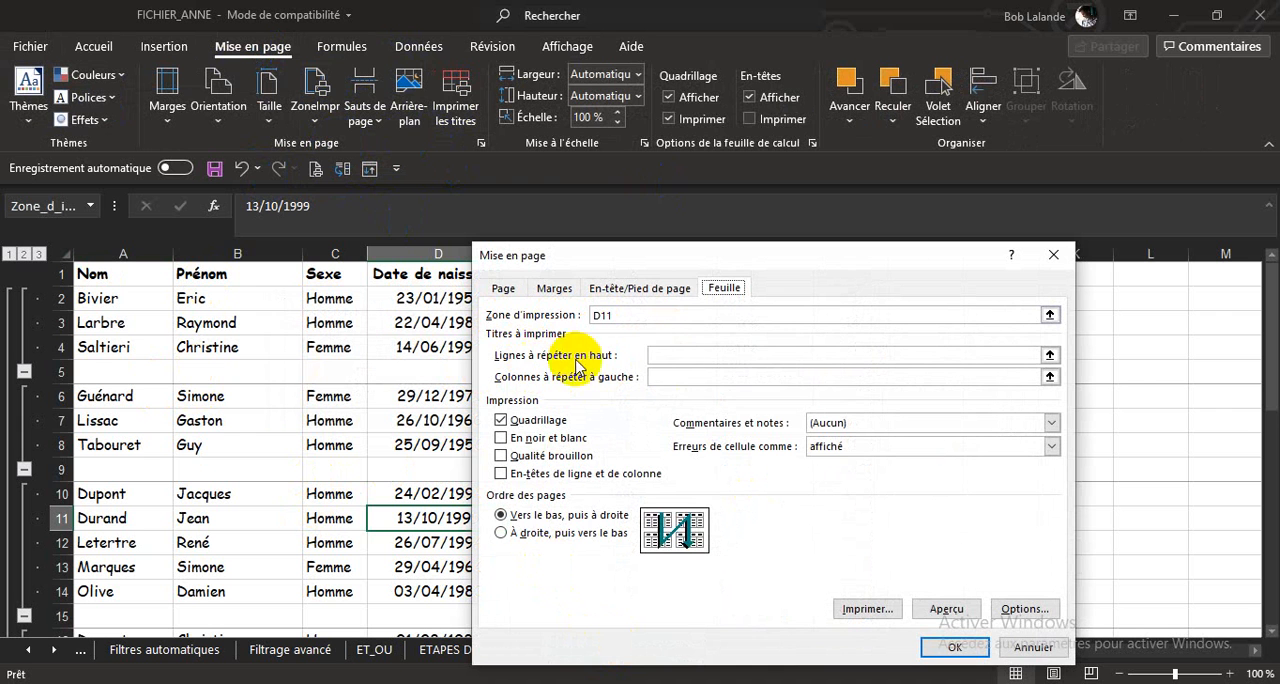
{"action": "left_click", "coordinate": [1048, 354]}
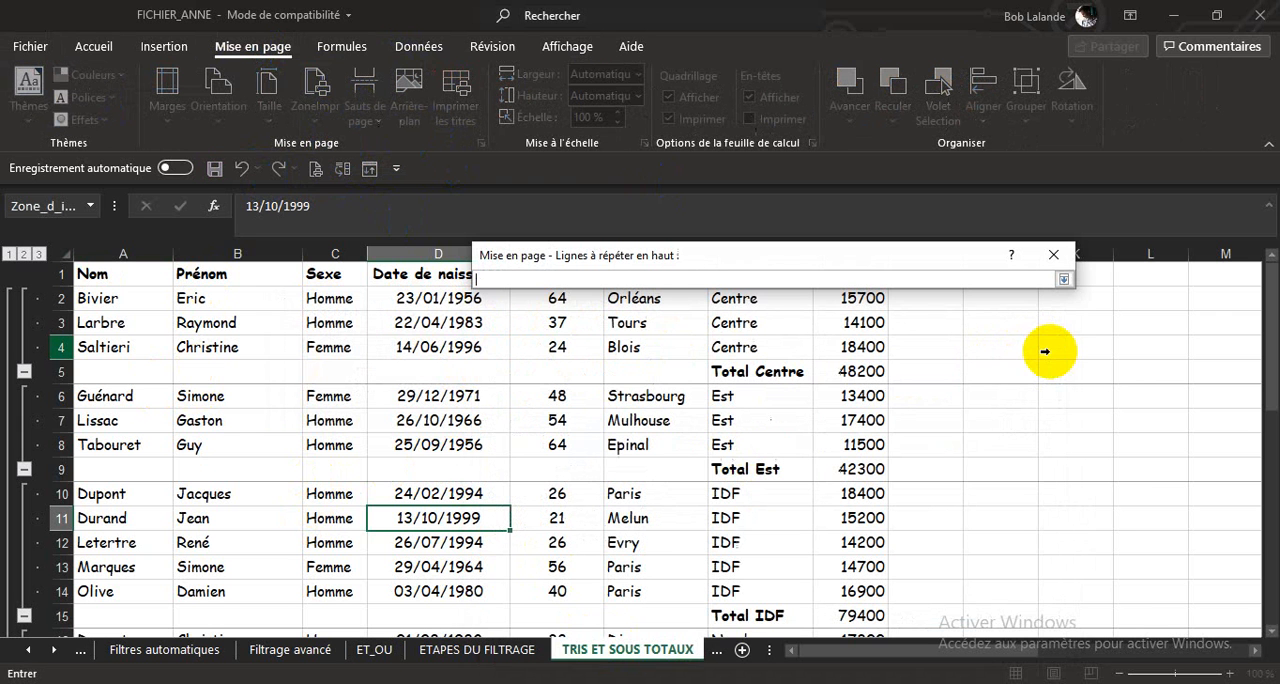
{"action": "left_click", "coordinate": [67, 271]}
{"action": "key", "text": "Return"}
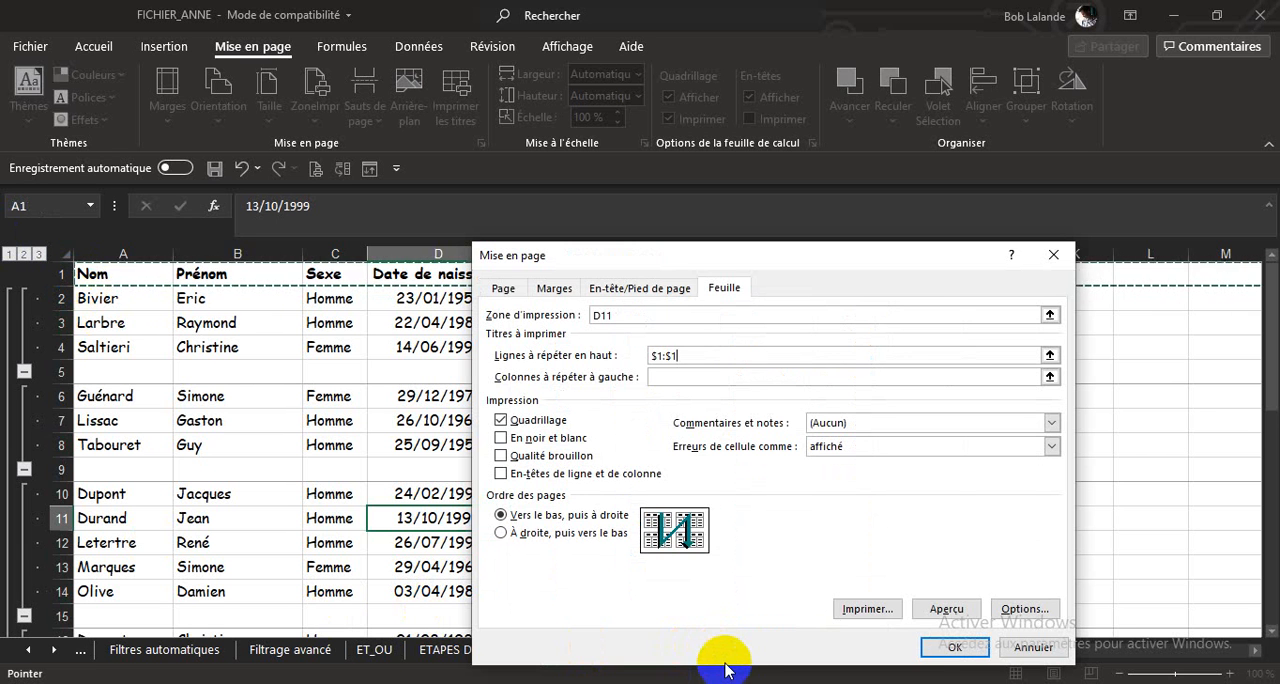
{"action": "left_click", "coordinate": [956, 650]}
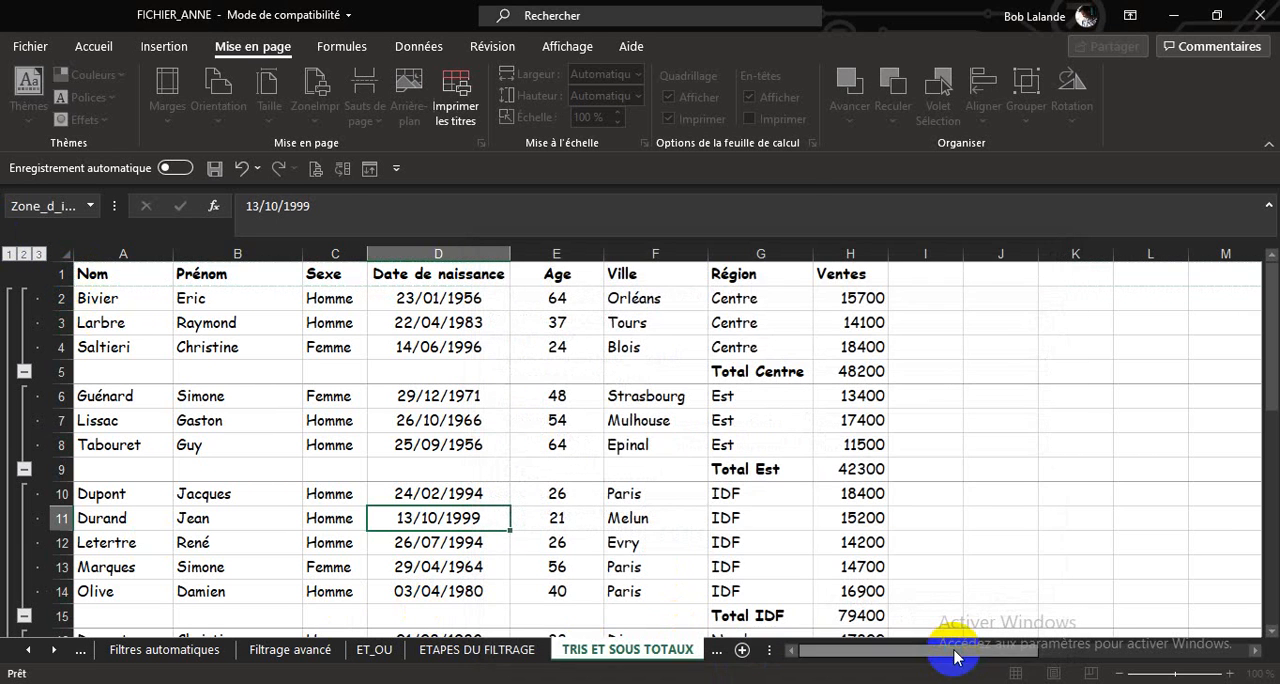
{"action": "left_click", "coordinate": [318, 170]}
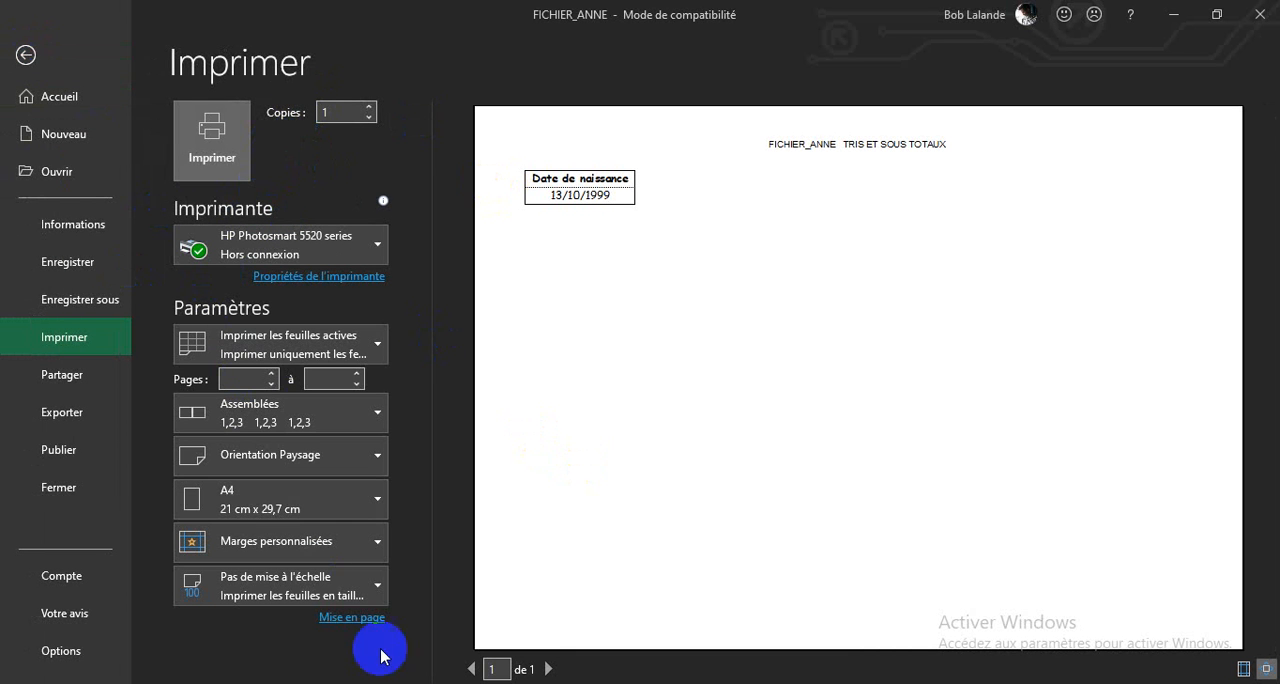
{"action": "left_click", "coordinate": [27, 56]}
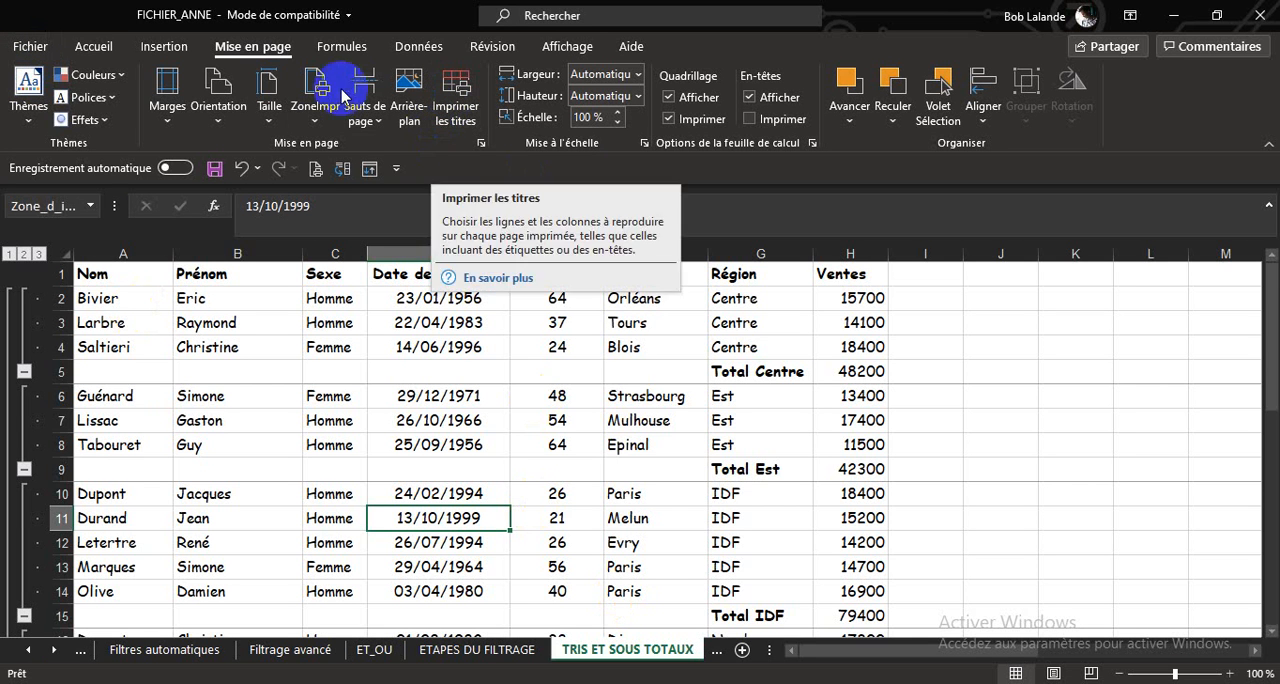
{"action": "left_click", "coordinate": [308, 85]}
{"action": "left_click", "coordinate": [330, 152]}
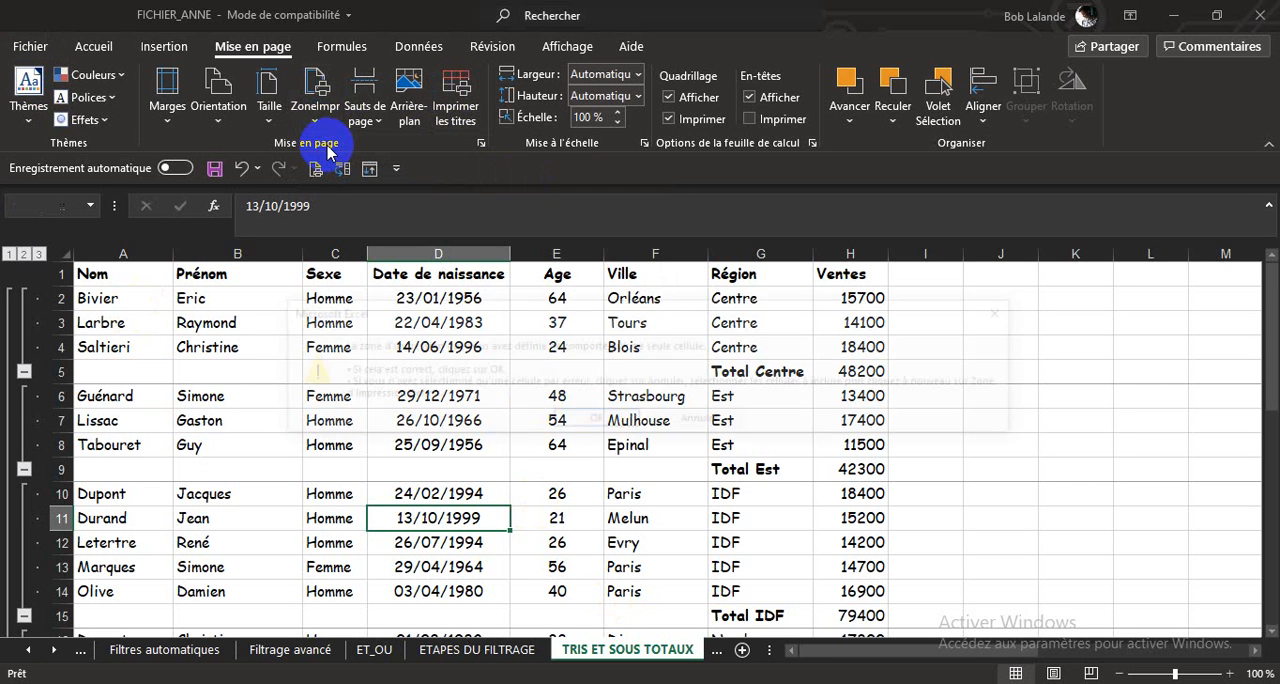
{"action": "left_click", "coordinate": [596, 421]}
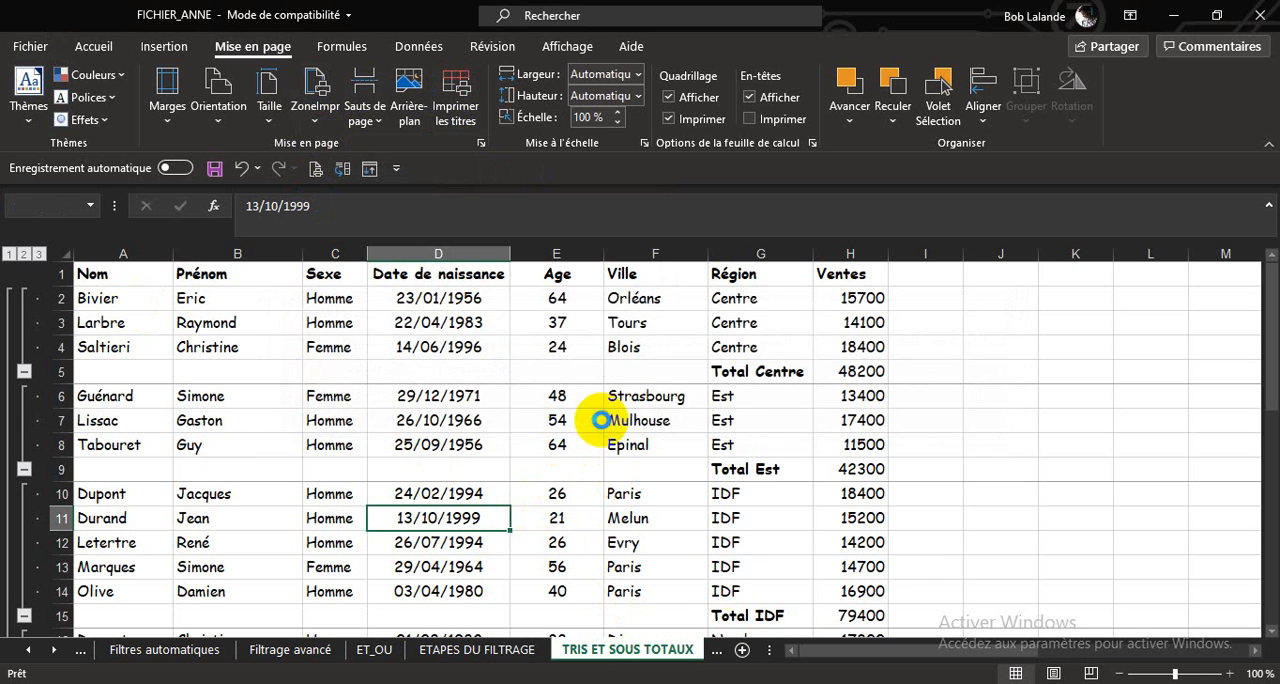
Cancel the sheet's defined print area and select cell D7.
{"action": "left_click", "coordinate": [316, 110]}
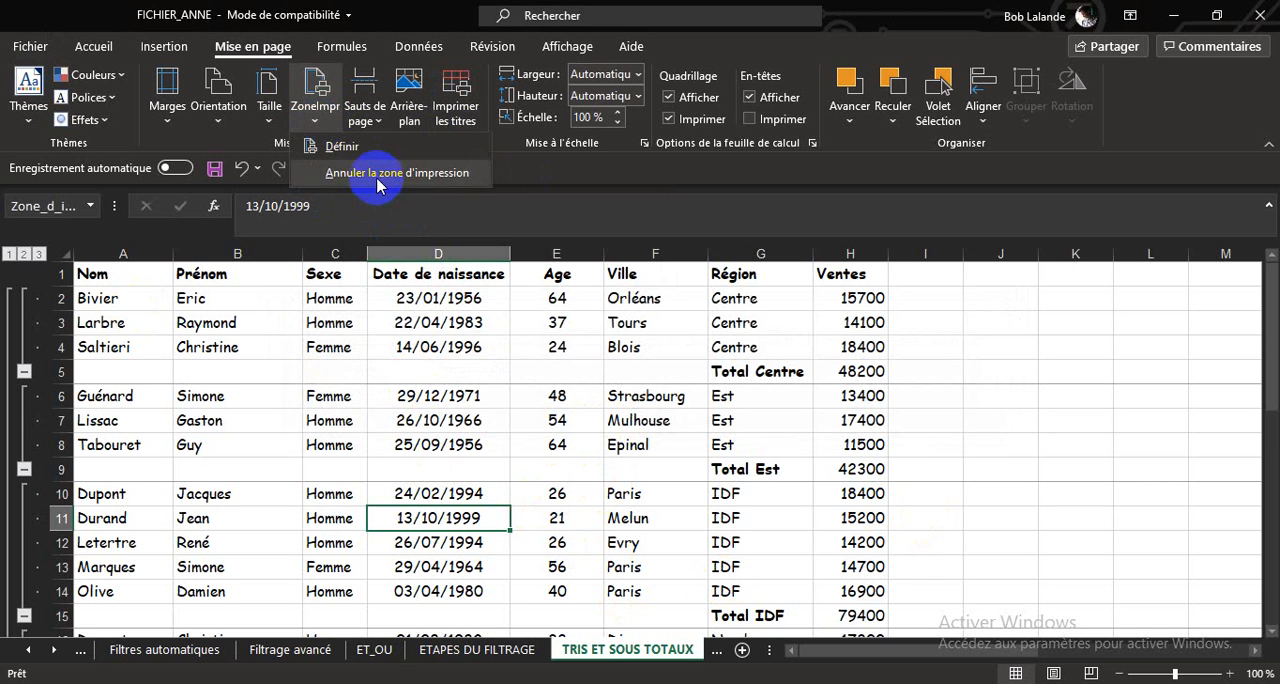
{"action": "left_click", "coordinate": [378, 173]}
{"action": "left_click", "coordinate": [452, 428]}
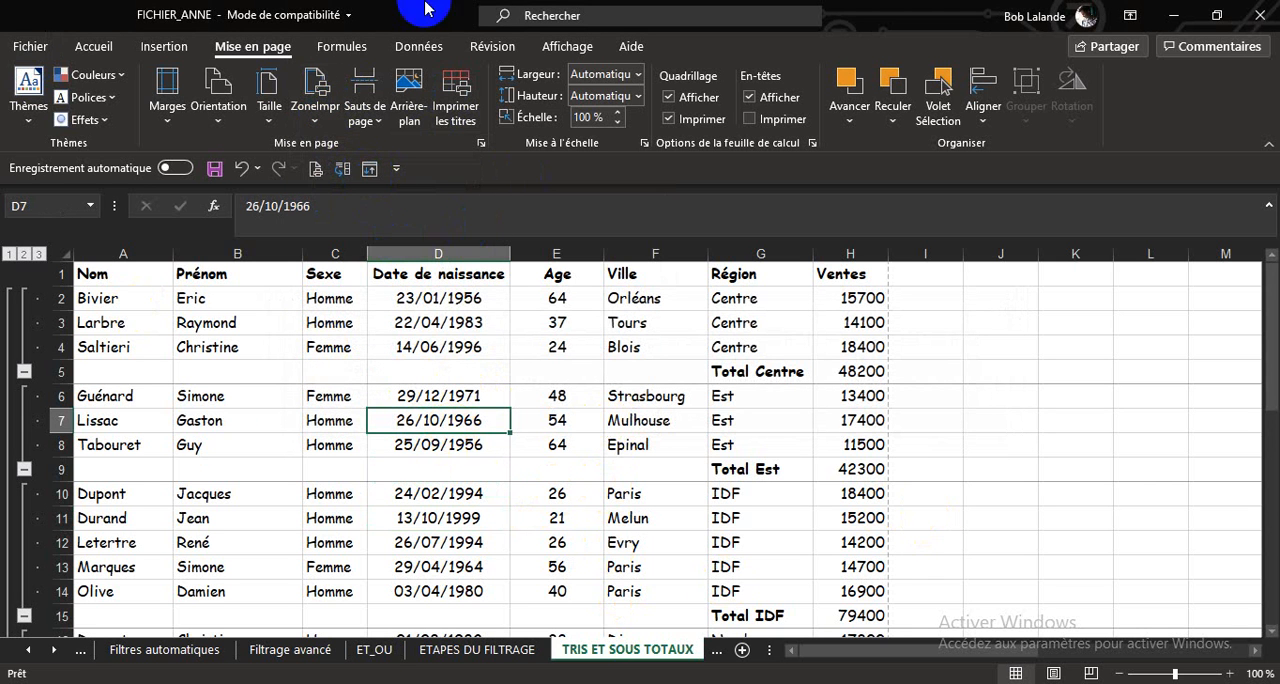
Check the page layout of the region groups in page break view and return to normal view.
{"action": "left_click", "coordinate": [560, 48]}
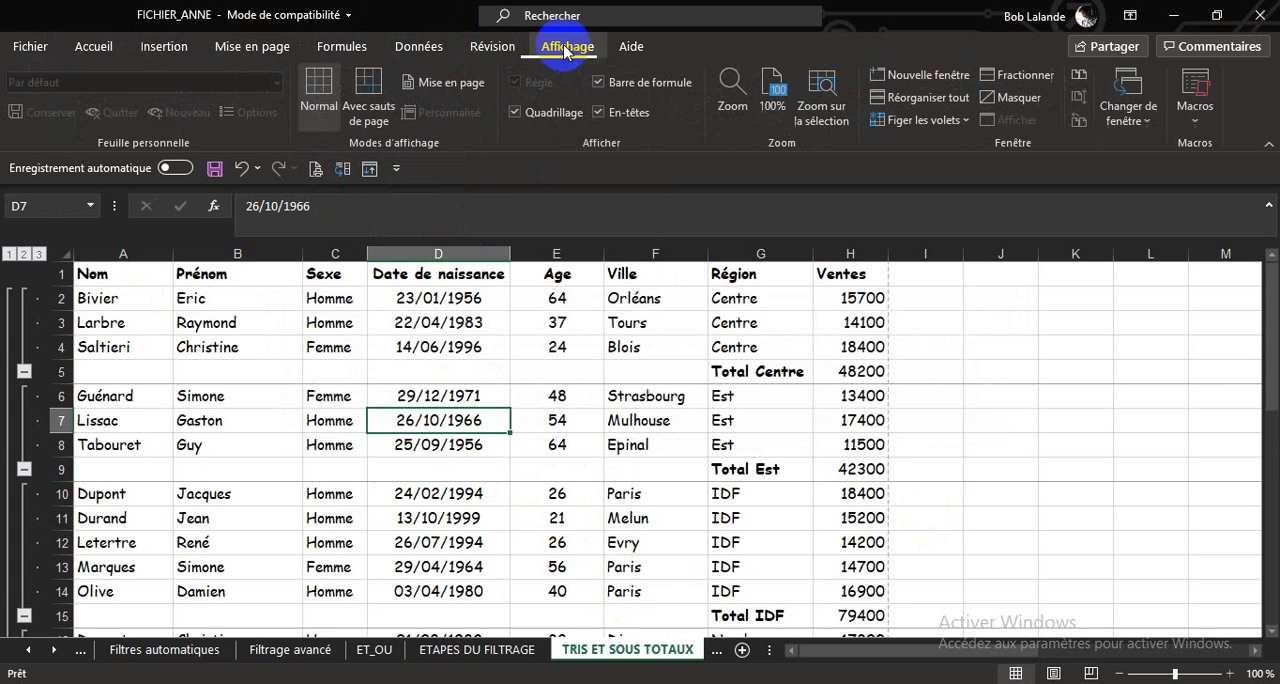
{"action": "left_click", "coordinate": [380, 84]}
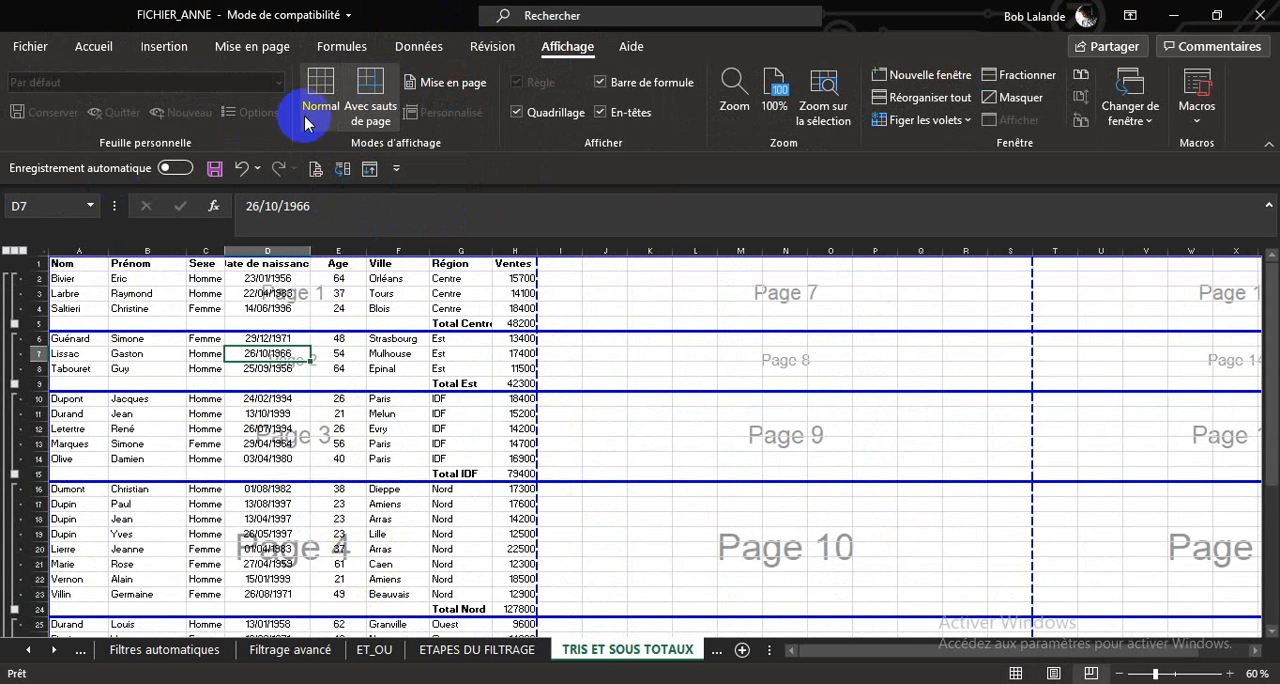
{"action": "left_click", "coordinate": [318, 88]}
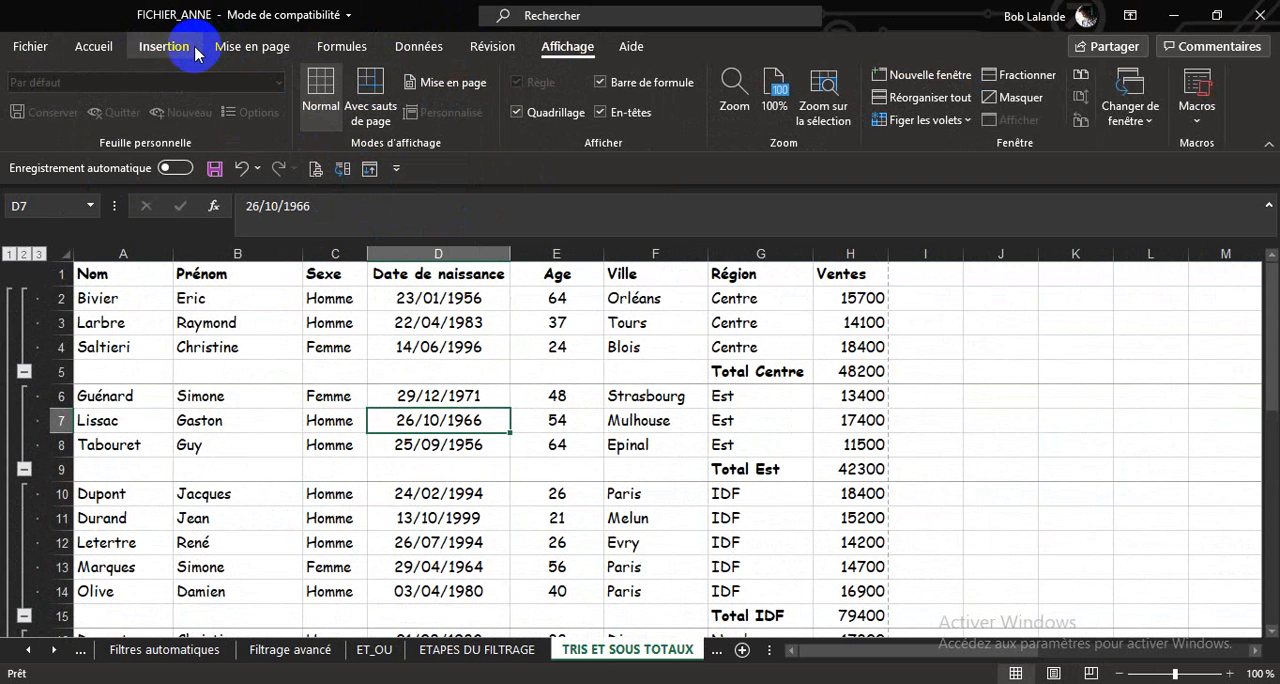
Review the sheet and page settings in the page setup, preview the first two printed pages, and return to the sheet.
{"action": "left_click", "coordinate": [252, 46]}
{"action": "left_click", "coordinate": [449, 92]}
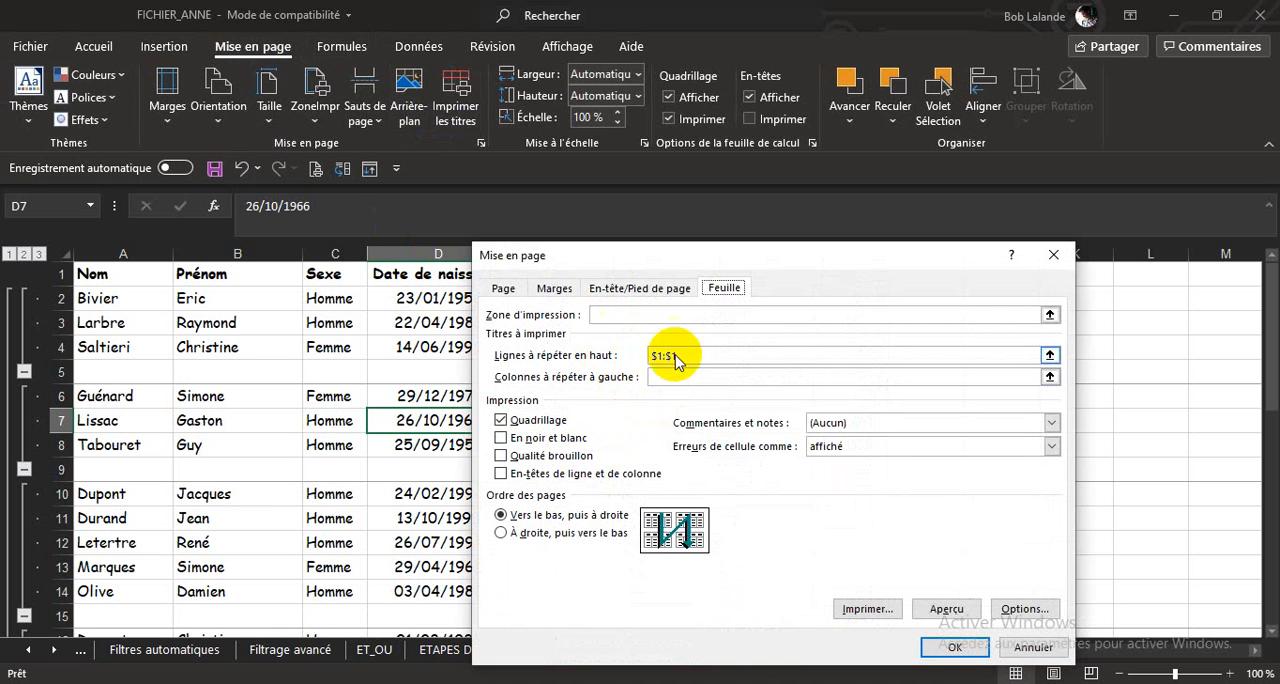
{"action": "left_click", "coordinate": [505, 289]}
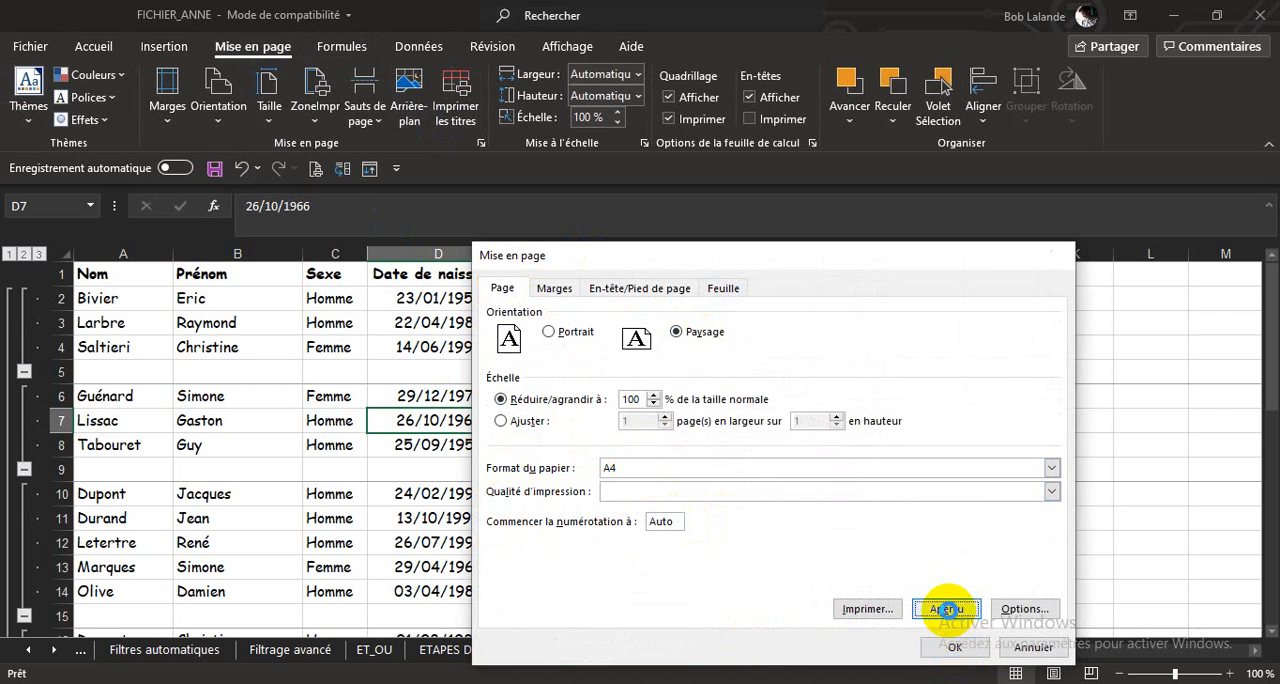
{"action": "left_click", "coordinate": [946, 609]}
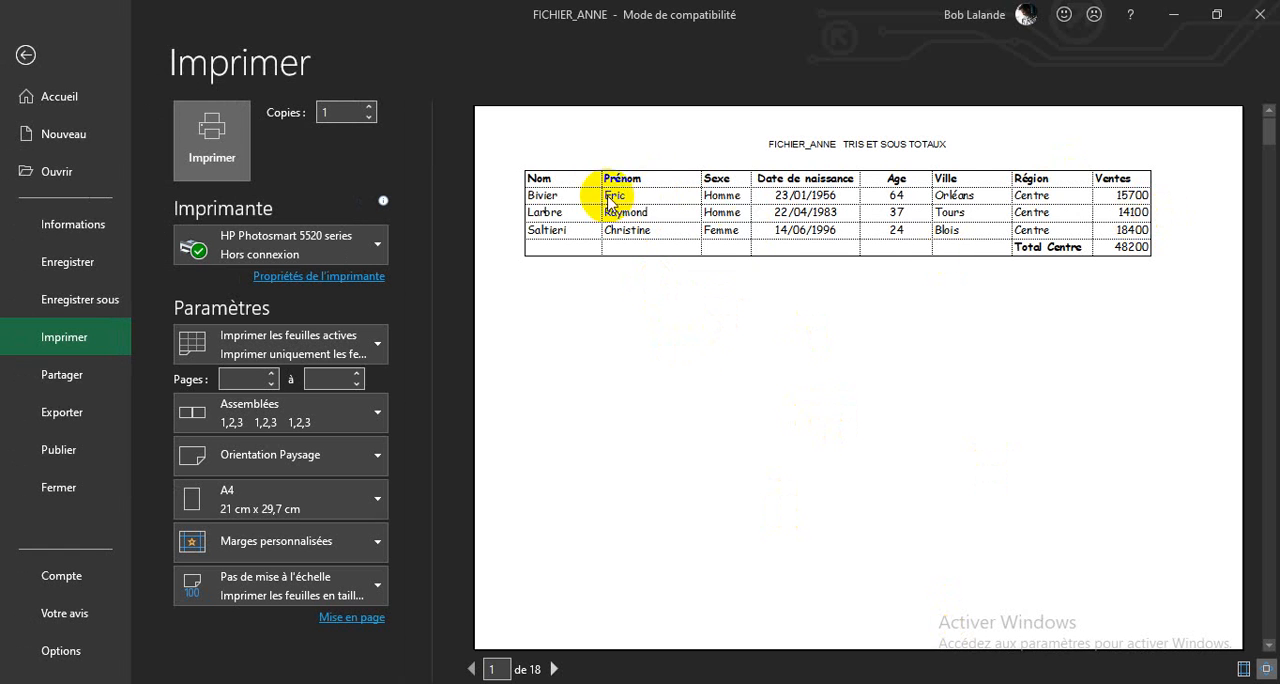
{"action": "left_click", "coordinate": [555, 669]}
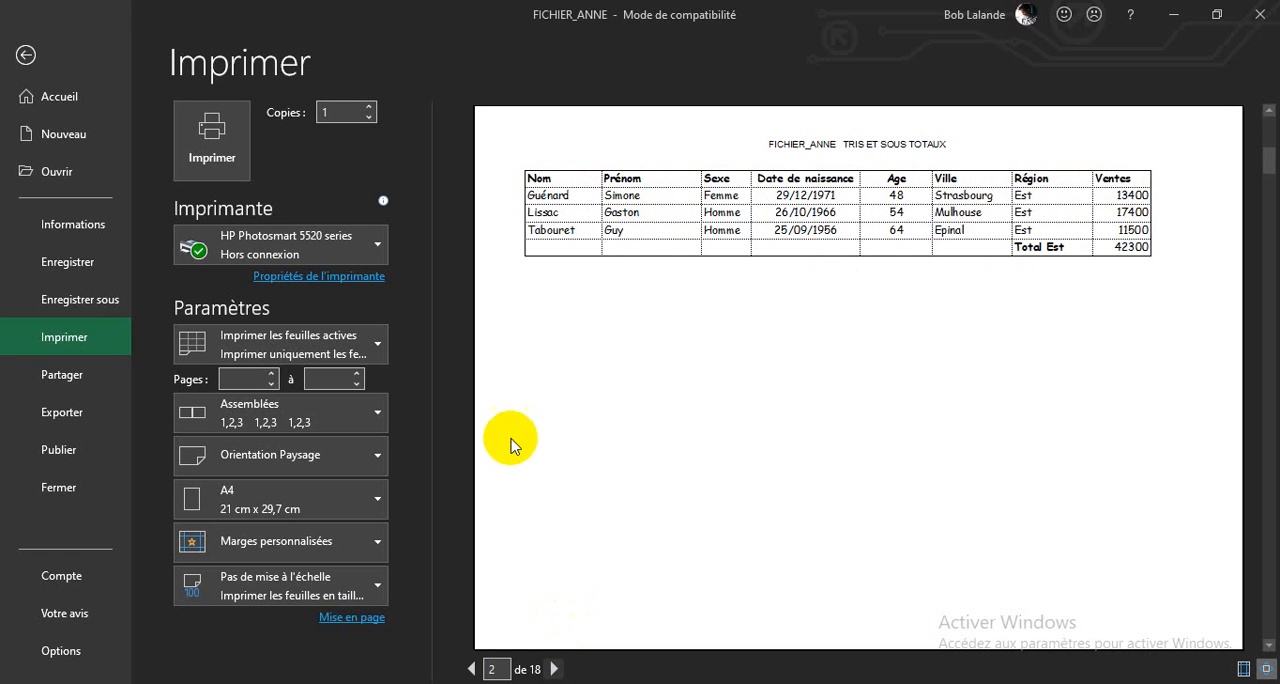
{"action": "left_click", "coordinate": [26, 52]}
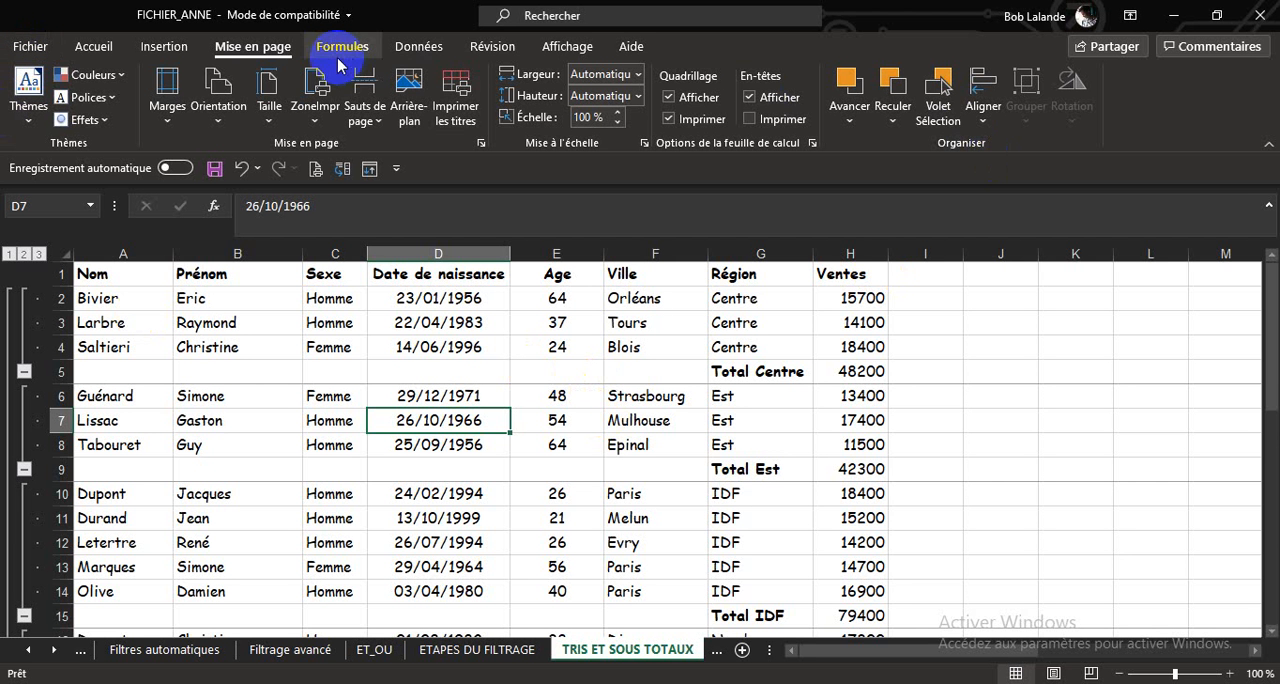
Review the Région subtotal settings, including the page break between groups, and close them without changes.
{"action": "left_click", "coordinate": [420, 46]}
{"action": "left_click", "coordinate": [1143, 131]}
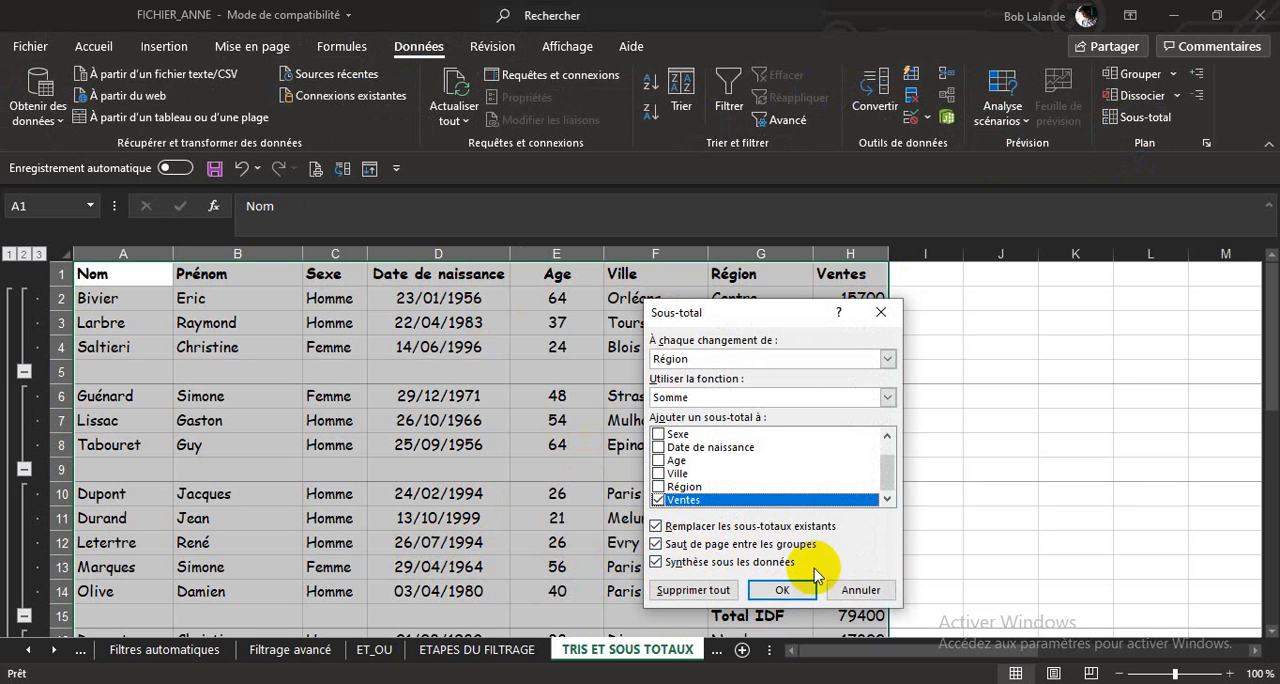
{"action": "left_click", "coordinate": [843, 588]}
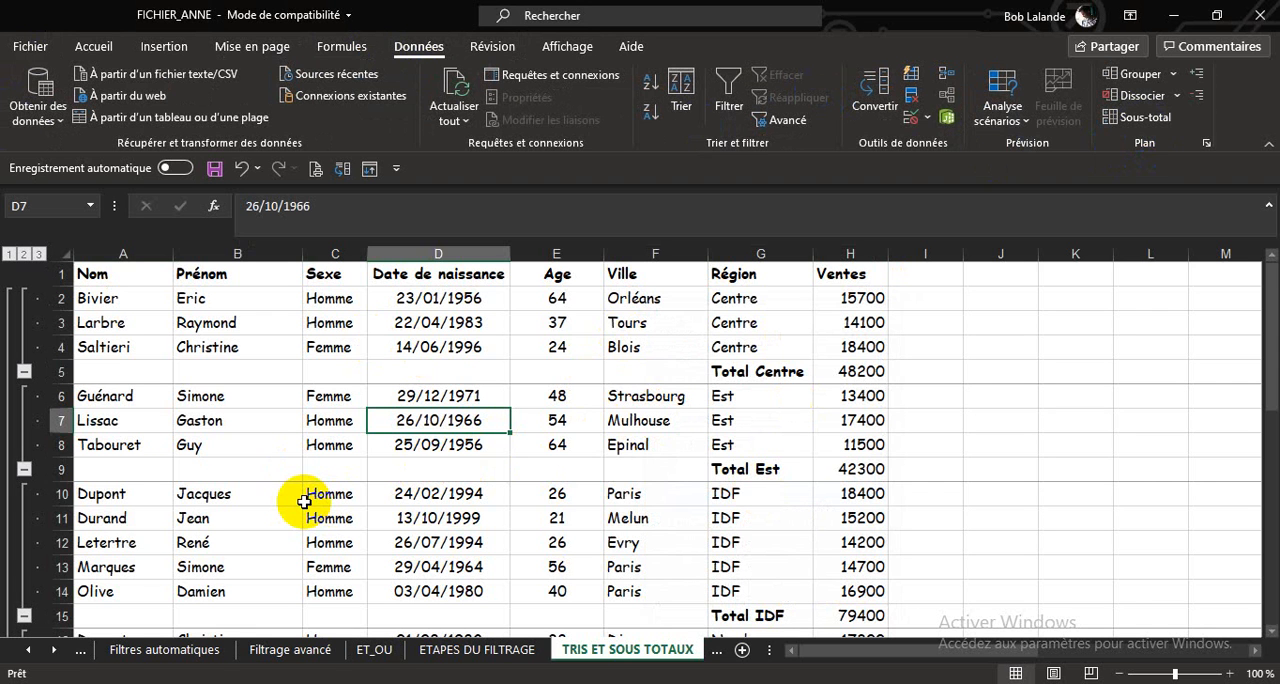
Save a PDF copy of the sheet as FICHIER_ANNE in the BASE DE DONNEES folder.
{"action": "left_click", "coordinate": [31, 50]}
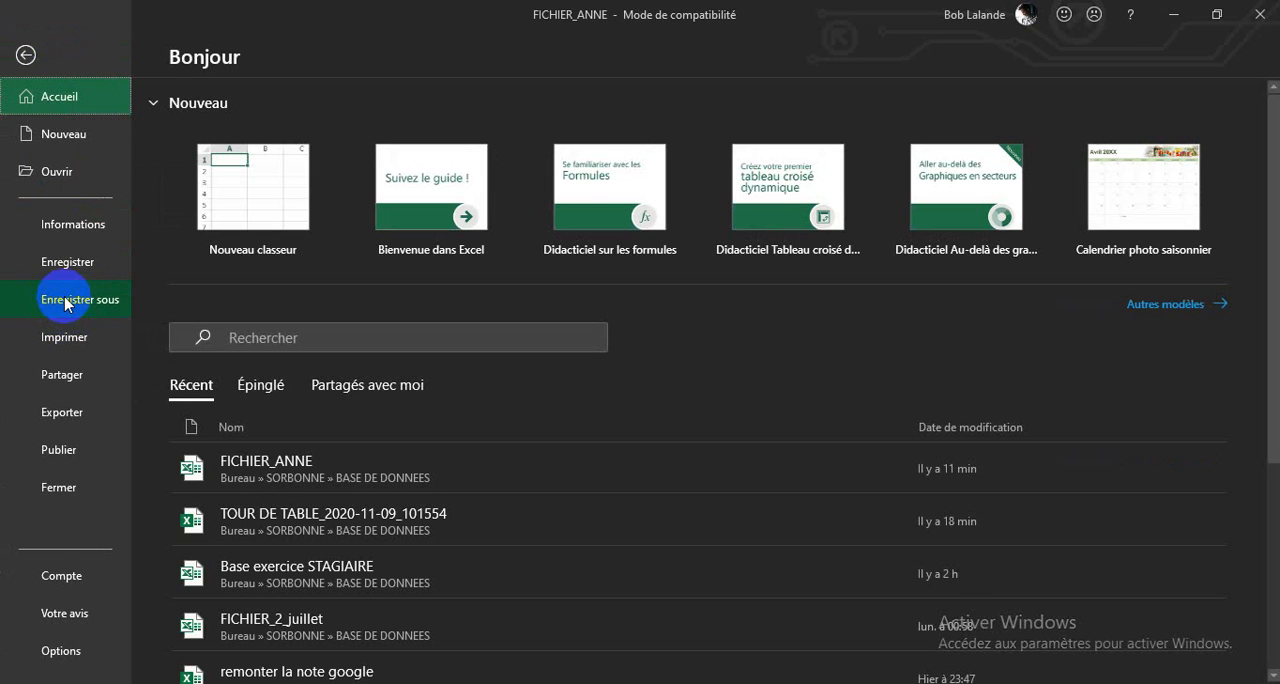
{"action": "left_click", "coordinate": [66, 302]}
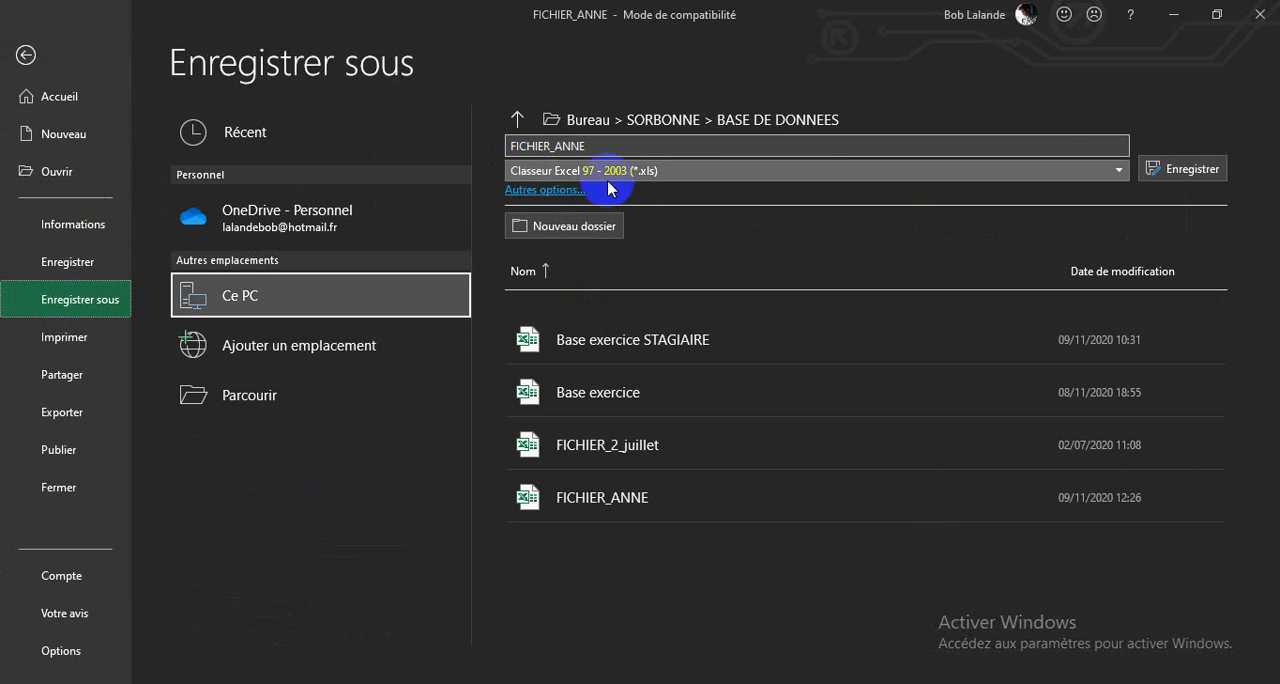
{"action": "left_click", "coordinate": [1121, 174]}
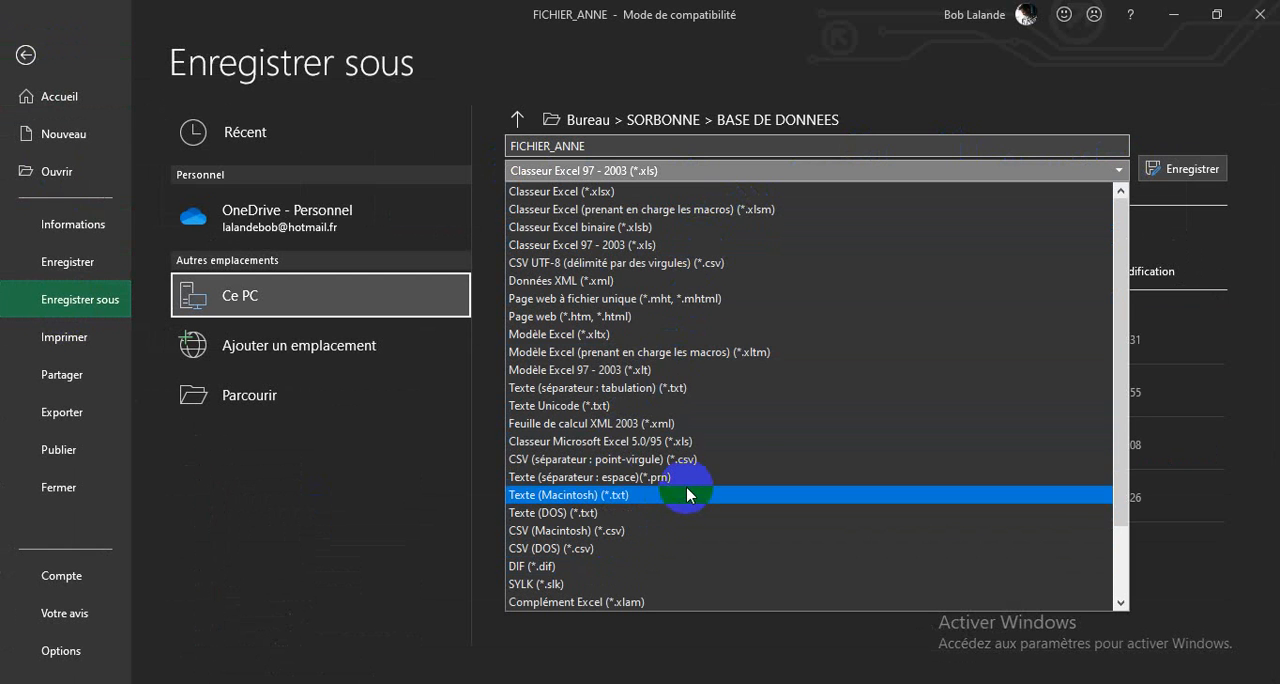
{"action": "scroll", "coordinate": [751, 586], "scroll_direction": "down", "scroll_amount": 2}
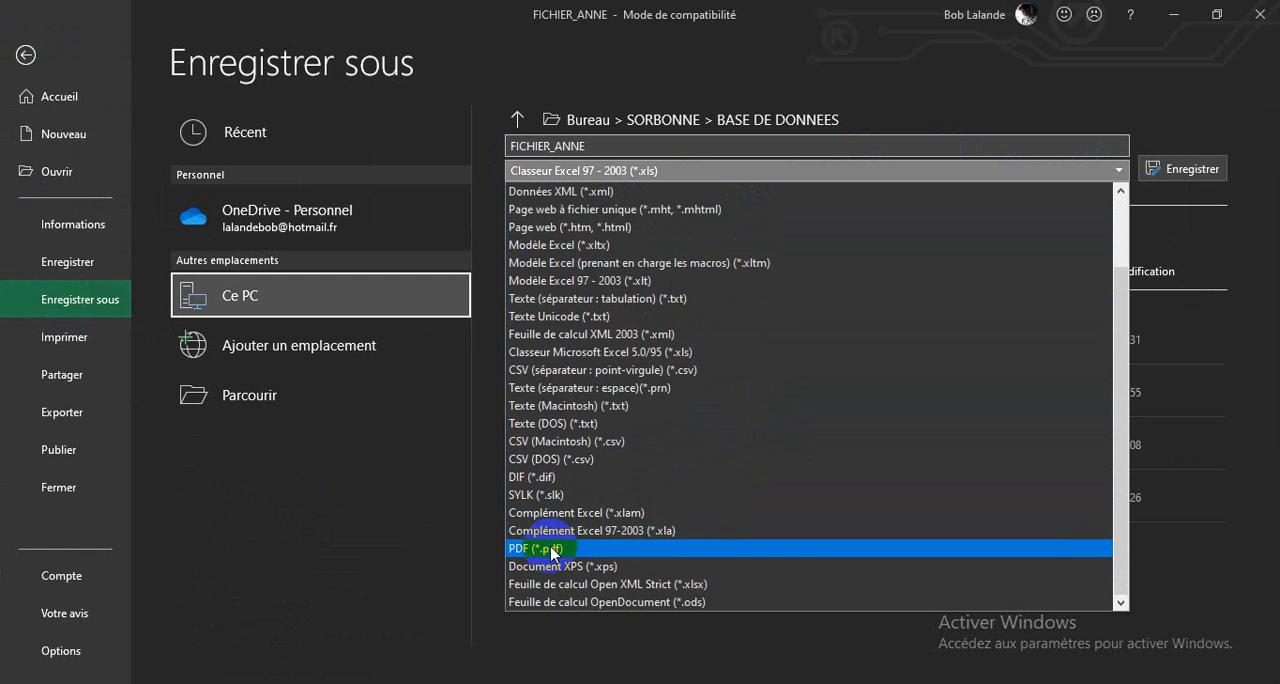
{"action": "left_click", "coordinate": [553, 549]}
{"action": "left_click", "coordinate": [1197, 163]}
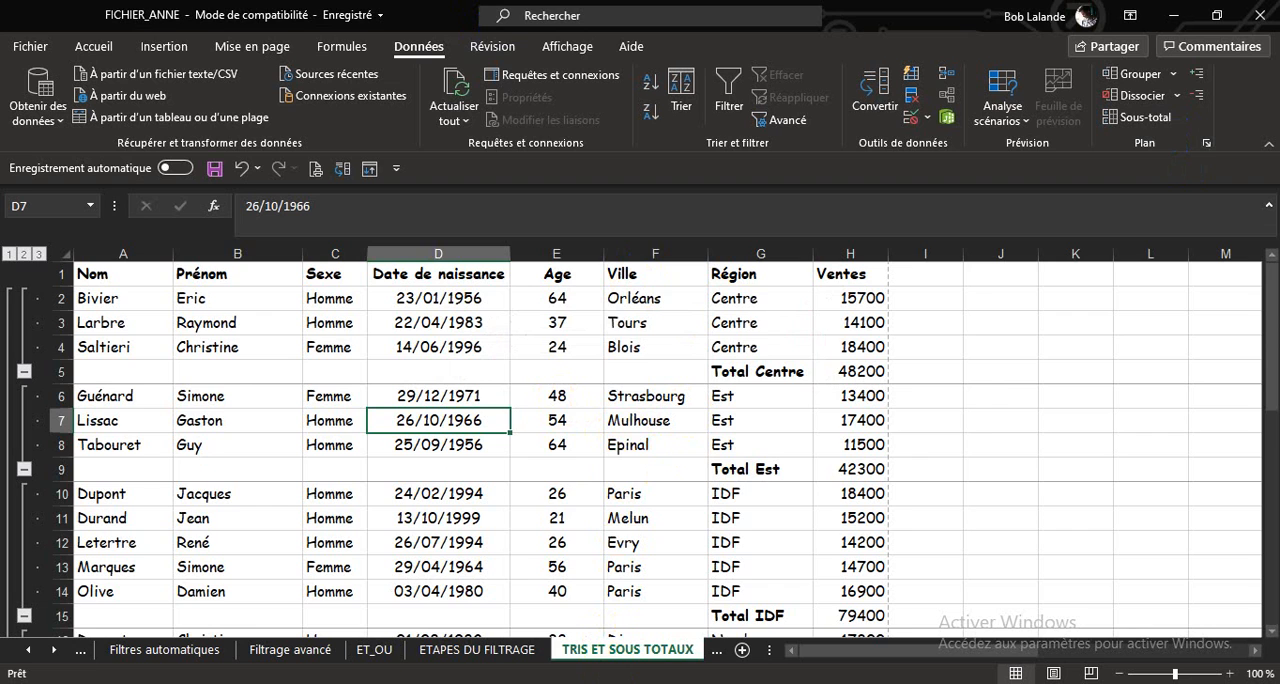
Switch to File Explorer, open the FICHIER_ANNE PDF from the BASE DE DONNEES folder, and bring it to the front in the browser.
{"action": "key", "text": "alt+Tab"}
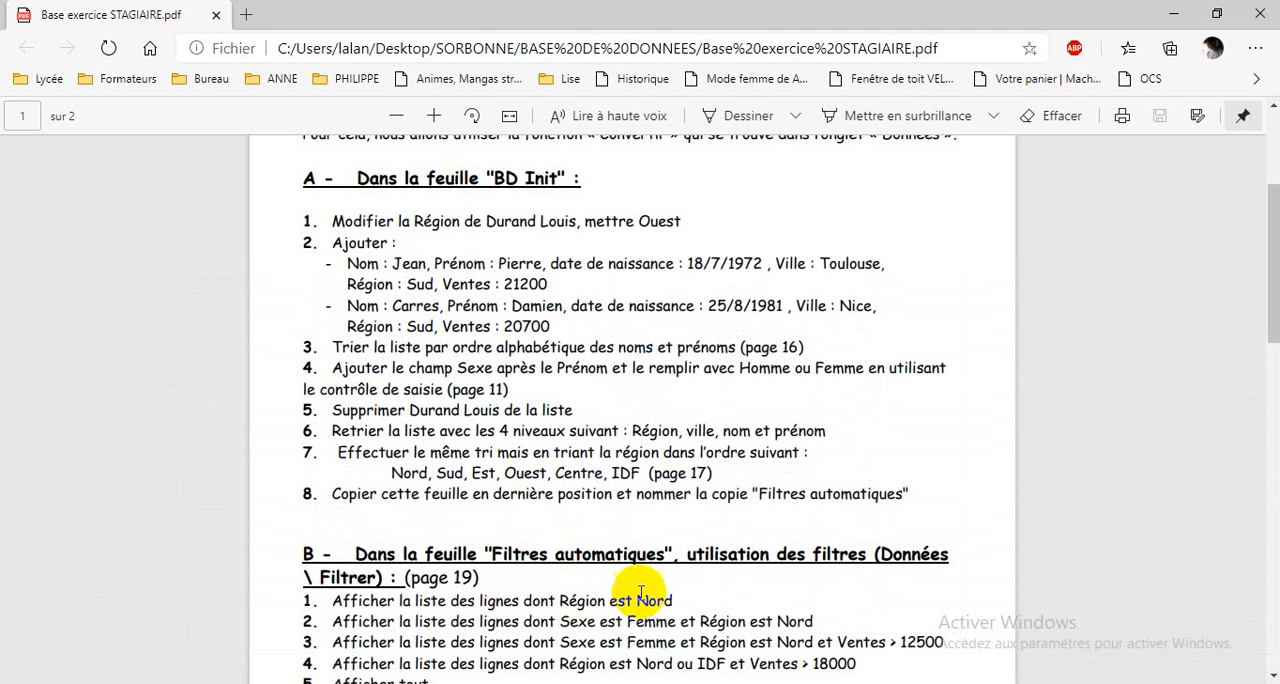
{"action": "left_click", "coordinate": [621, 683]}
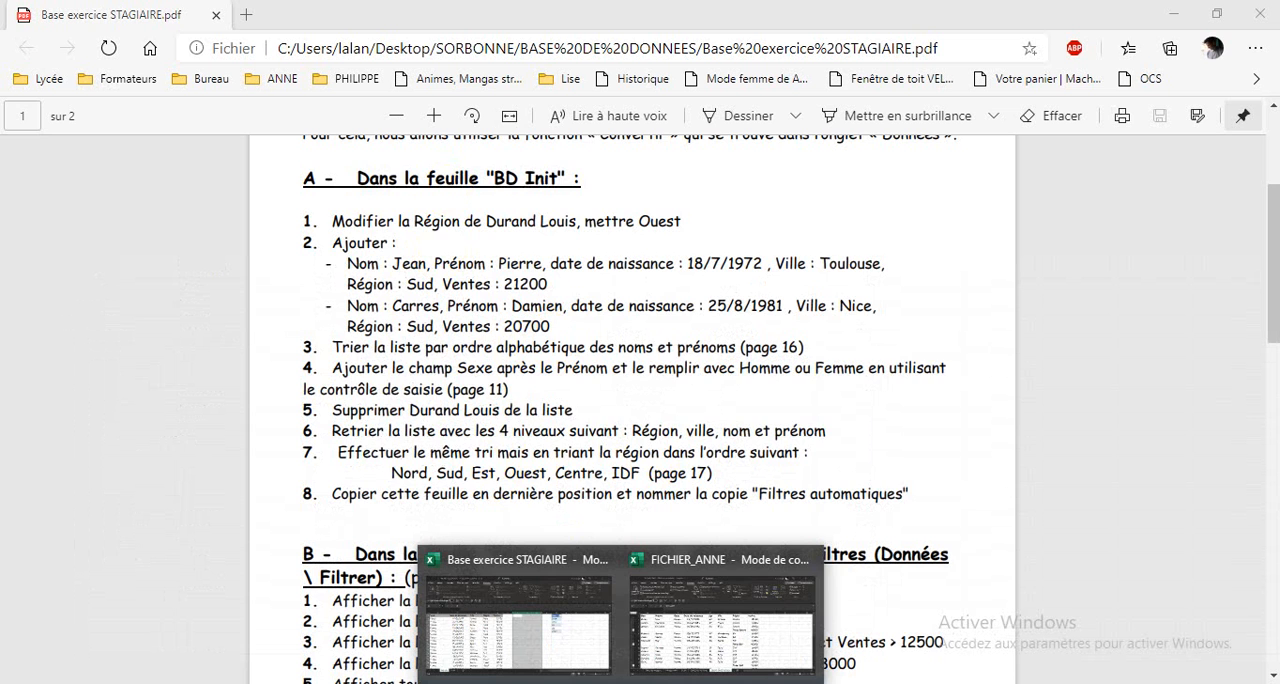
{"action": "left_click", "coordinate": [557, 683]}
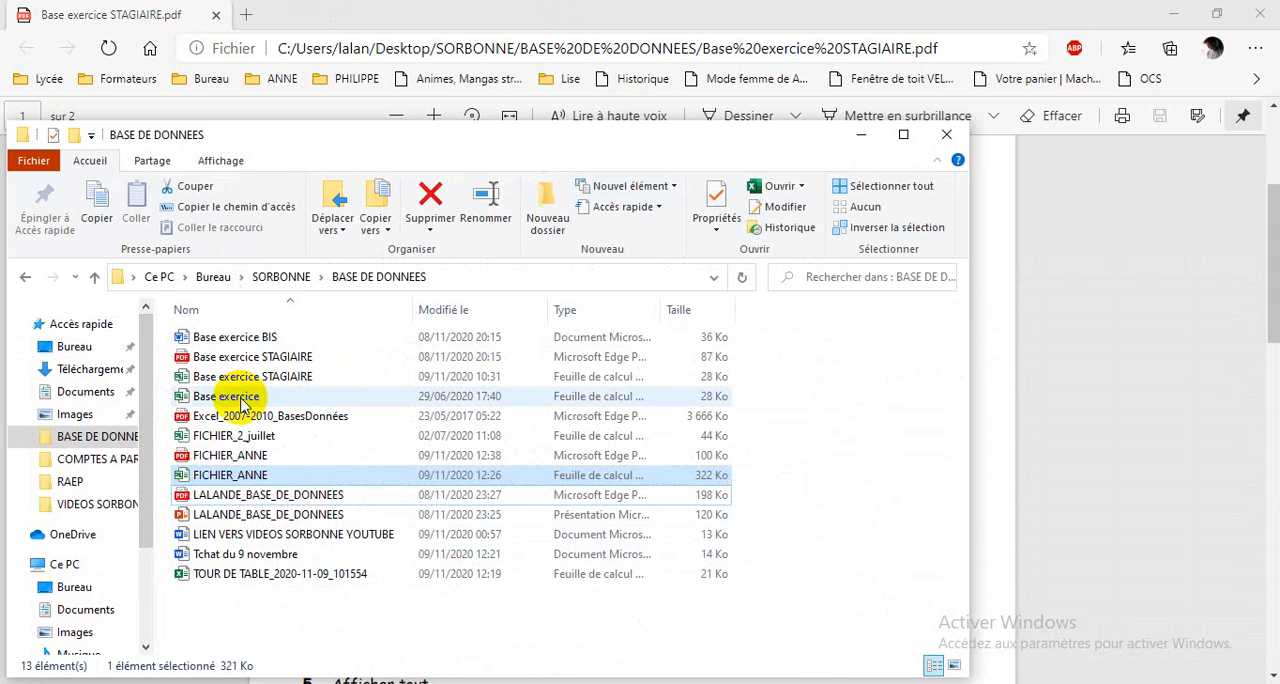
{"action": "left_click", "coordinate": [255, 463]}
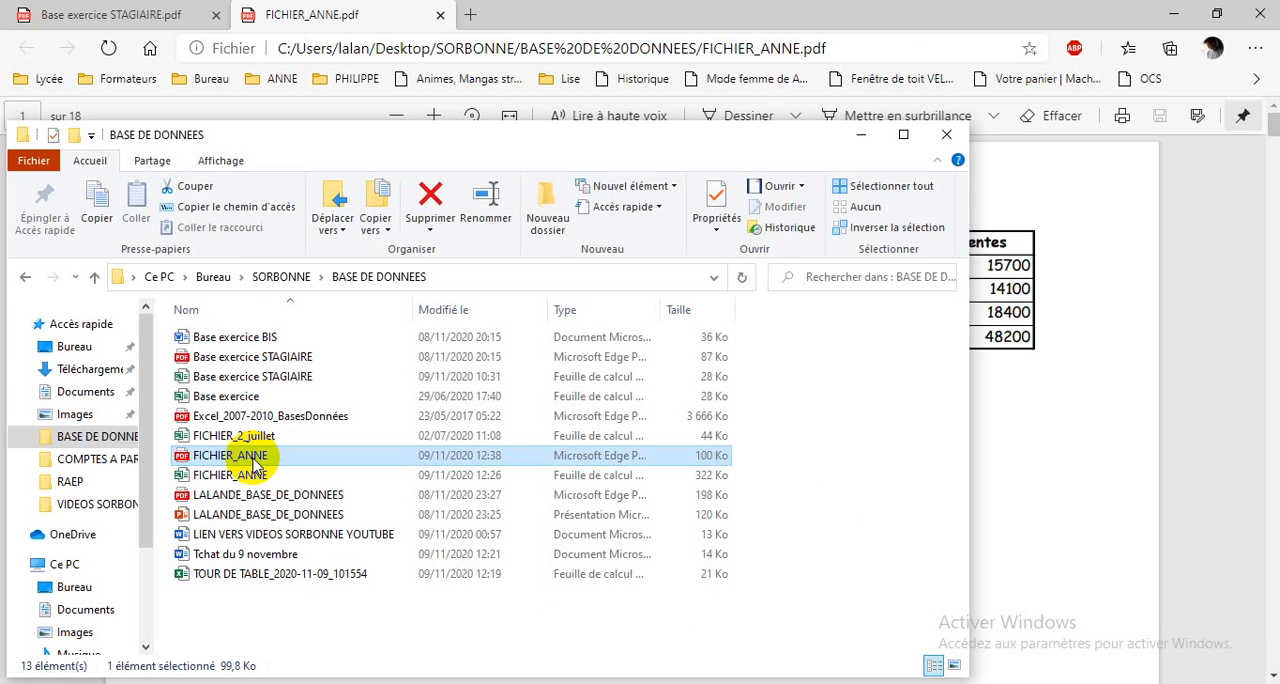
{"action": "left_click", "coordinate": [1028, 496]}
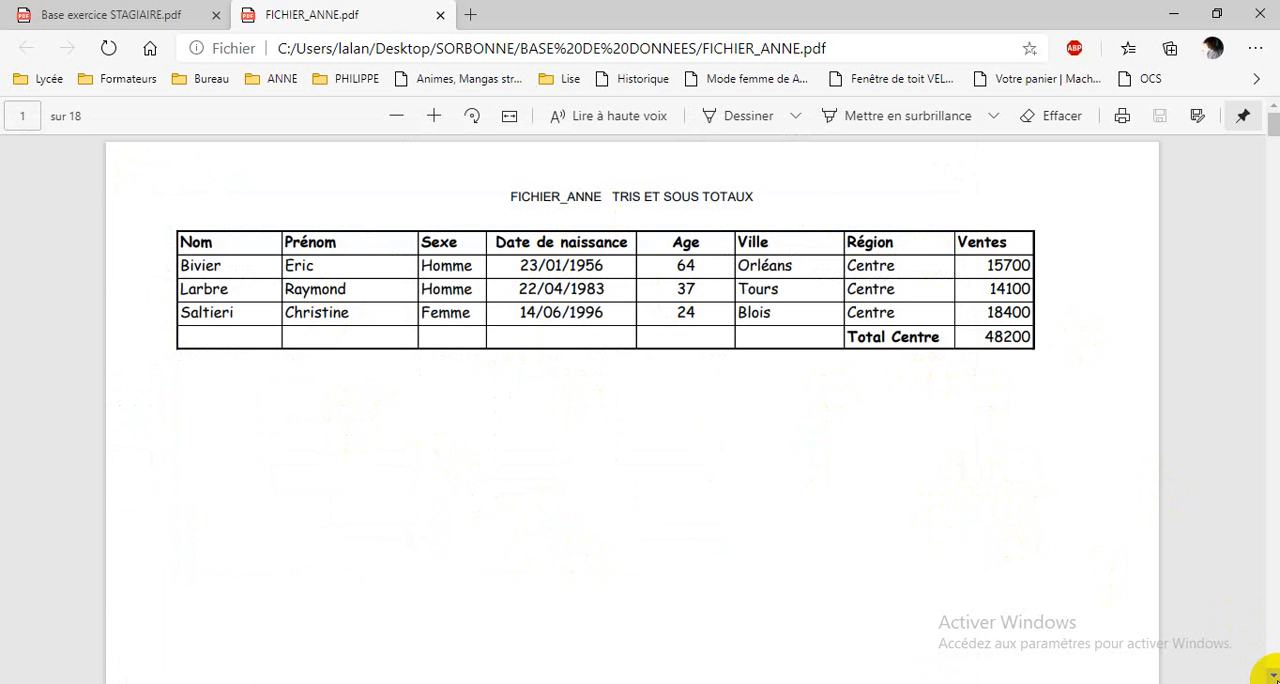
Look through the first pages of the exported PDF, close it, and return to the FICHIER_ANNE workbook in Excel.
{"action": "scroll", "coordinate": [1270, 674], "scroll_direction": "down", "scroll_amount": 13}
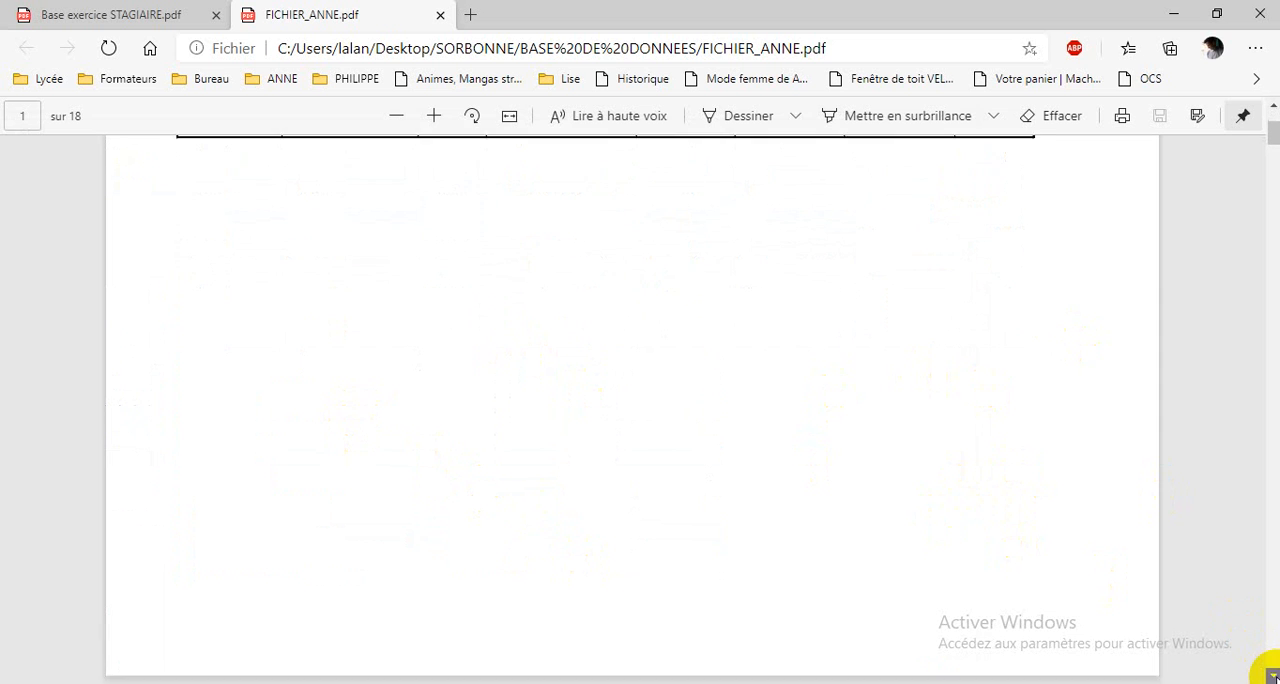
{"action": "scroll", "coordinate": [1270, 674], "scroll_direction": "down", "scroll_amount": 3}
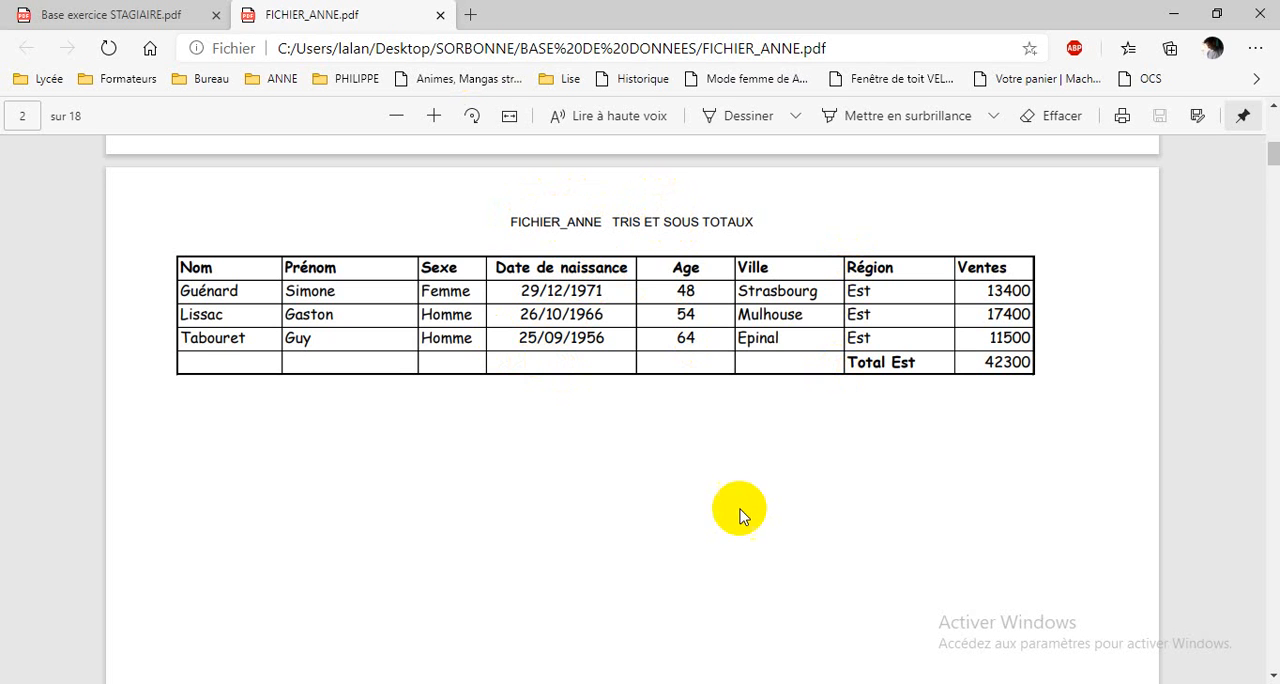
{"action": "scroll", "coordinate": [777, 564], "scroll_direction": "down", "scroll_amount": 5}
{"action": "scroll", "coordinate": [788, 545], "scroll_direction": "up", "scroll_amount": 15}
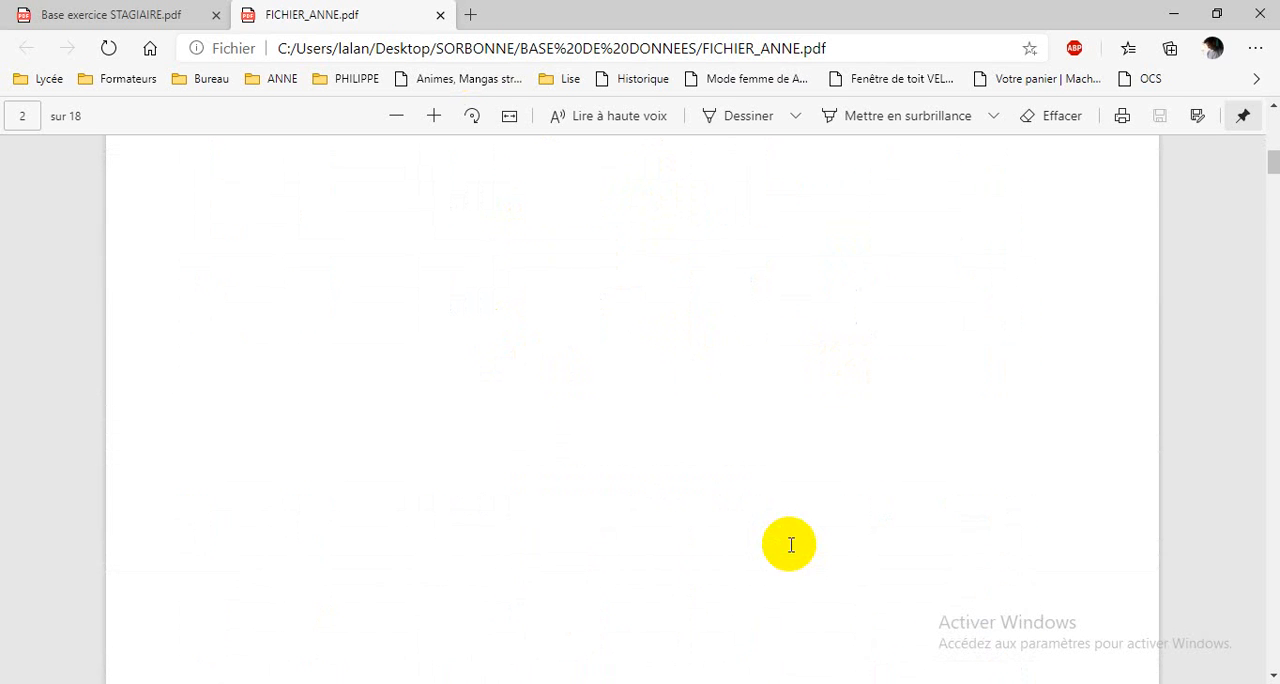
{"action": "left_click", "coordinate": [440, 14]}
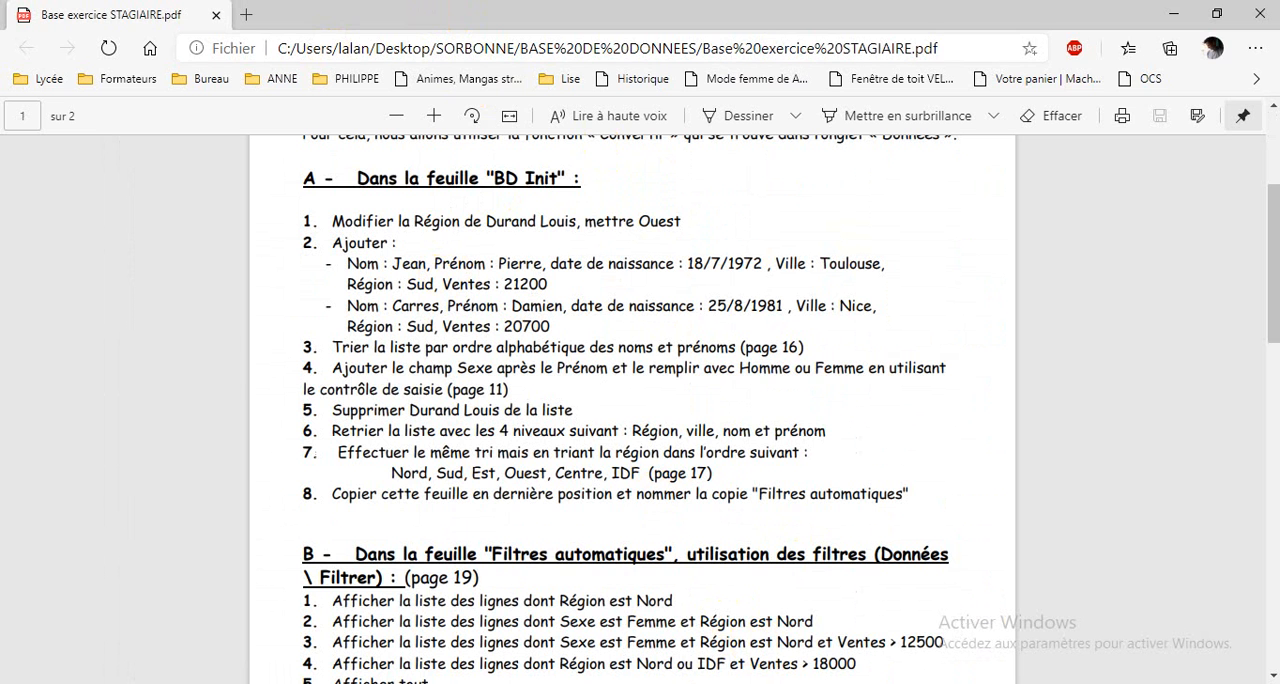
{"action": "left_click", "coordinate": [731, 643]}
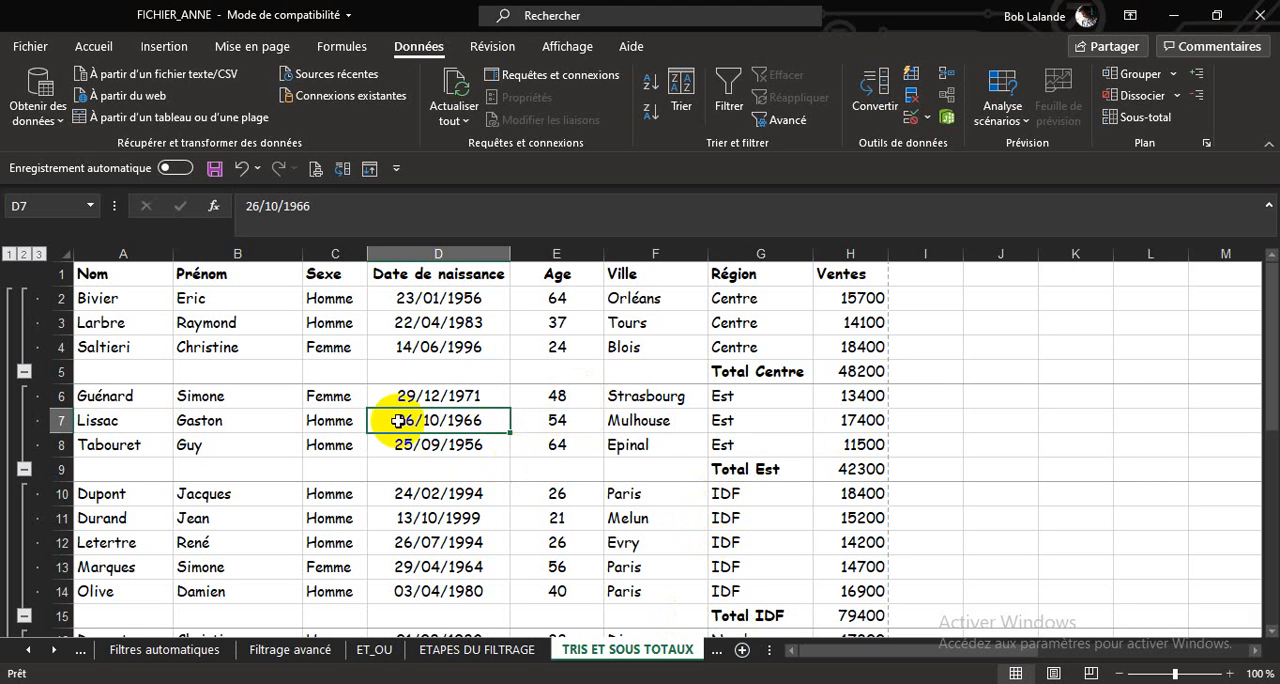
Replace the Ventes sum subtotals with a Nombre subtotal on Nom at each change of Région.
{"action": "left_click", "coordinate": [1125, 118]}
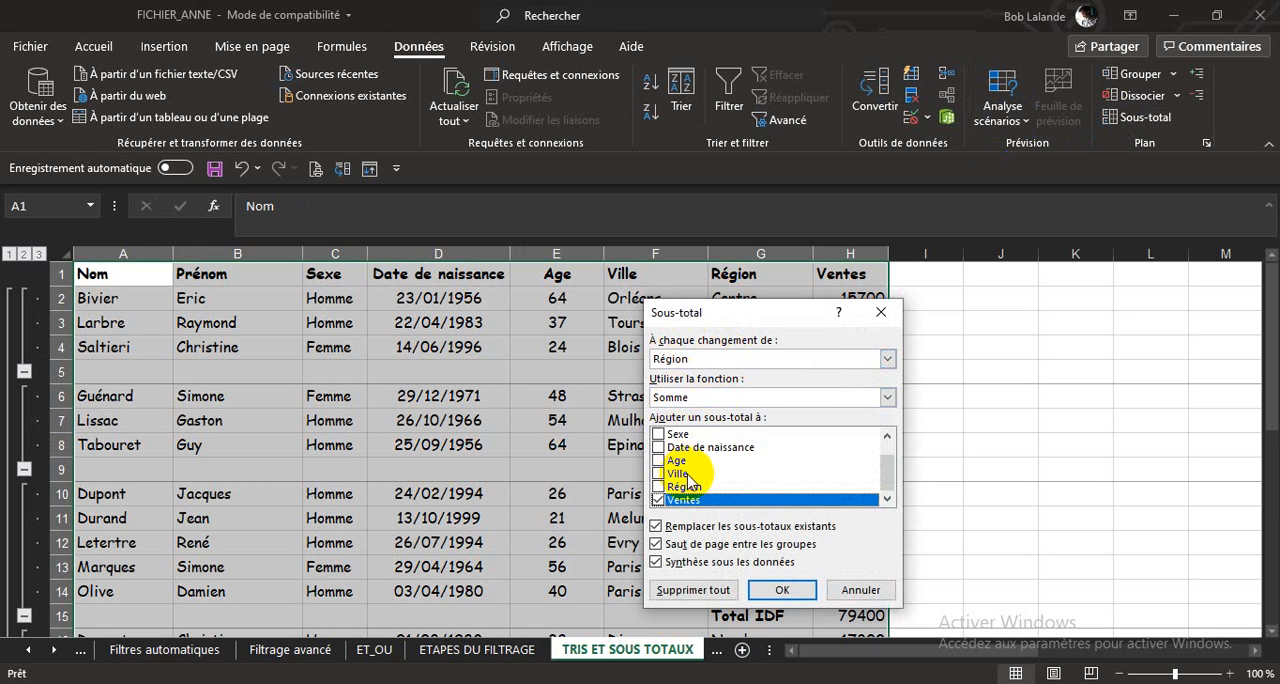
{"action": "left_click", "coordinate": [658, 500]}
{"action": "left_click_drag", "start_coordinate": [890, 475], "coordinate": [889, 449]}
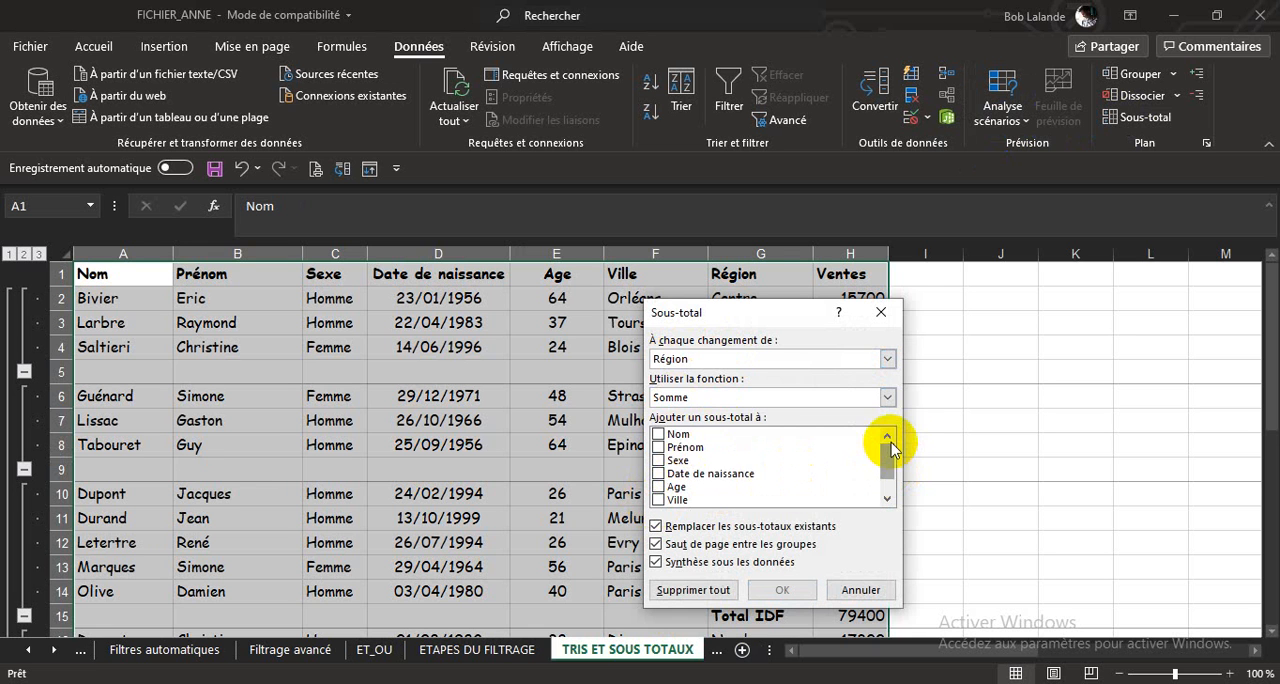
{"action": "left_click", "coordinate": [887, 397]}
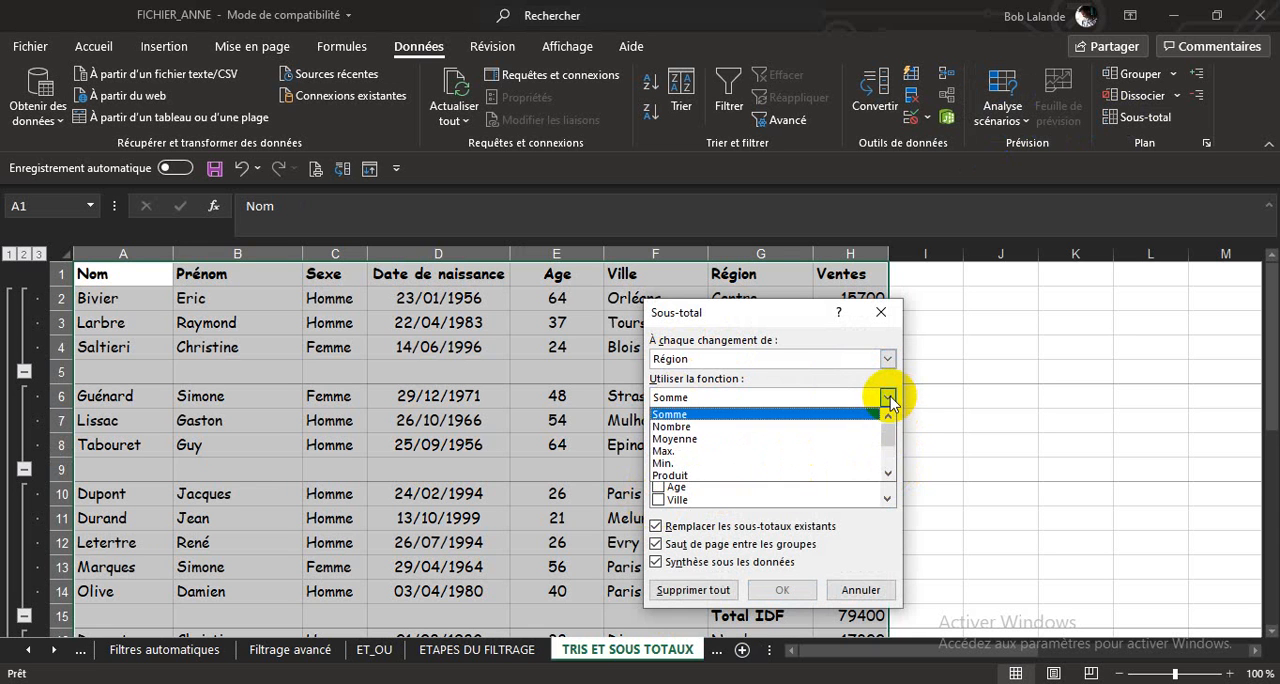
{"action": "left_click", "coordinate": [694, 427]}
{"action": "left_click", "coordinate": [658, 435]}
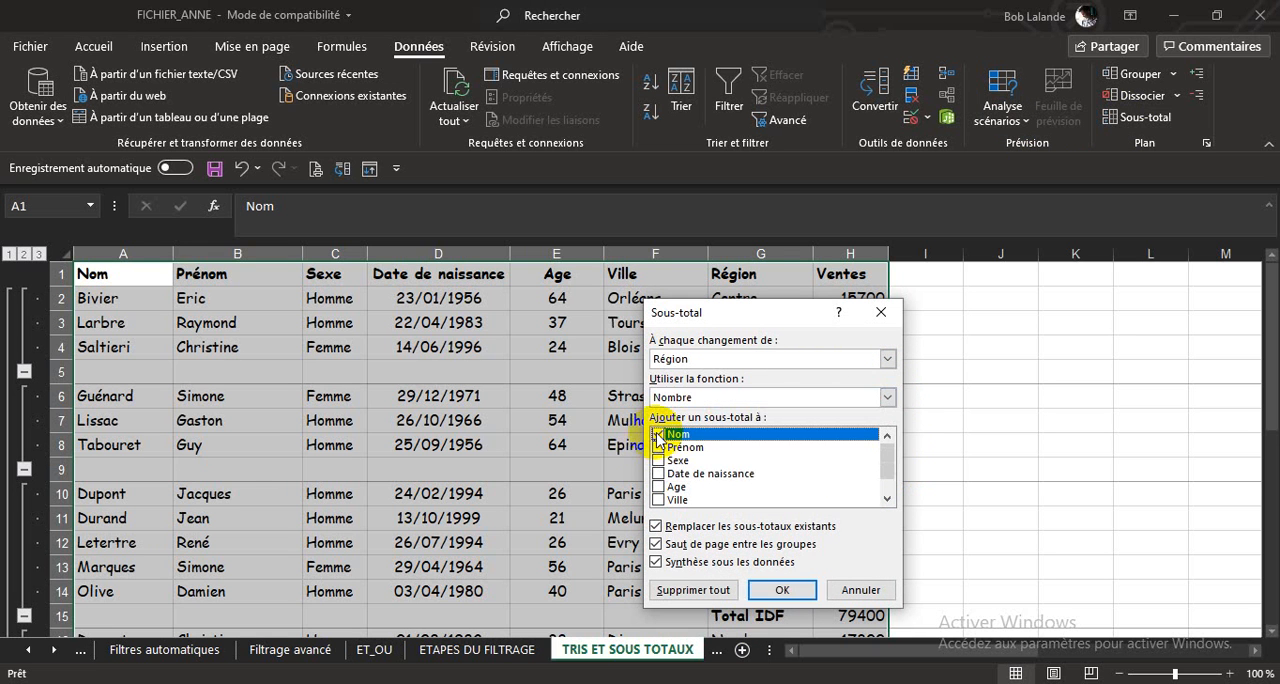
{"action": "left_click", "coordinate": [781, 590]}
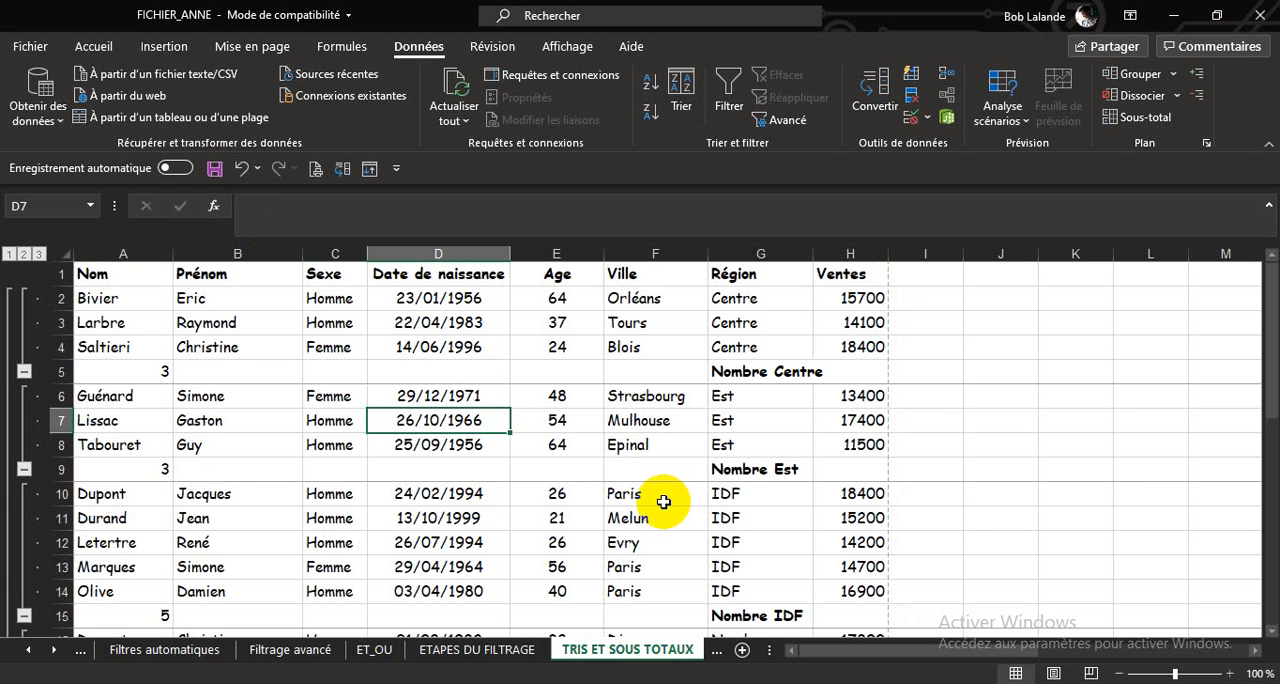
Collapse the Centre, Est, IDF, Nord, Ouest and Sud groups to show only their count rows.
{"action": "left_click", "coordinate": [24, 369]}
{"action": "left_click", "coordinate": [24, 398]}
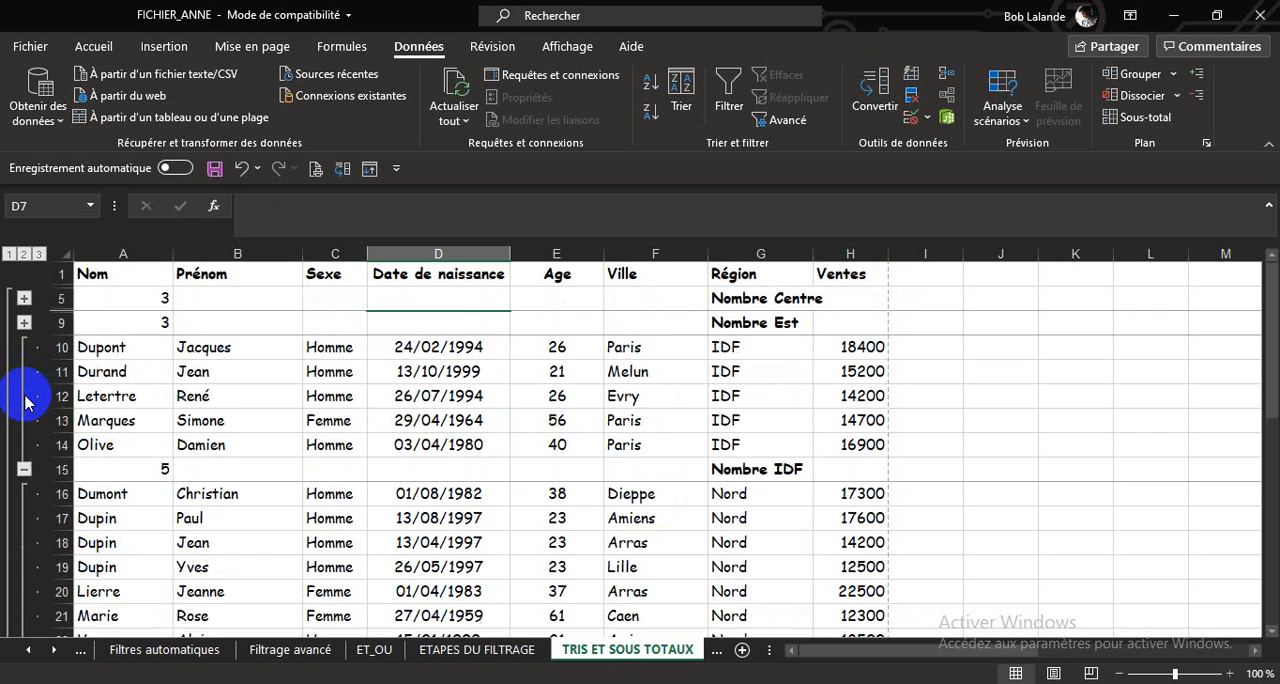
{"action": "left_click", "coordinate": [24, 470]}
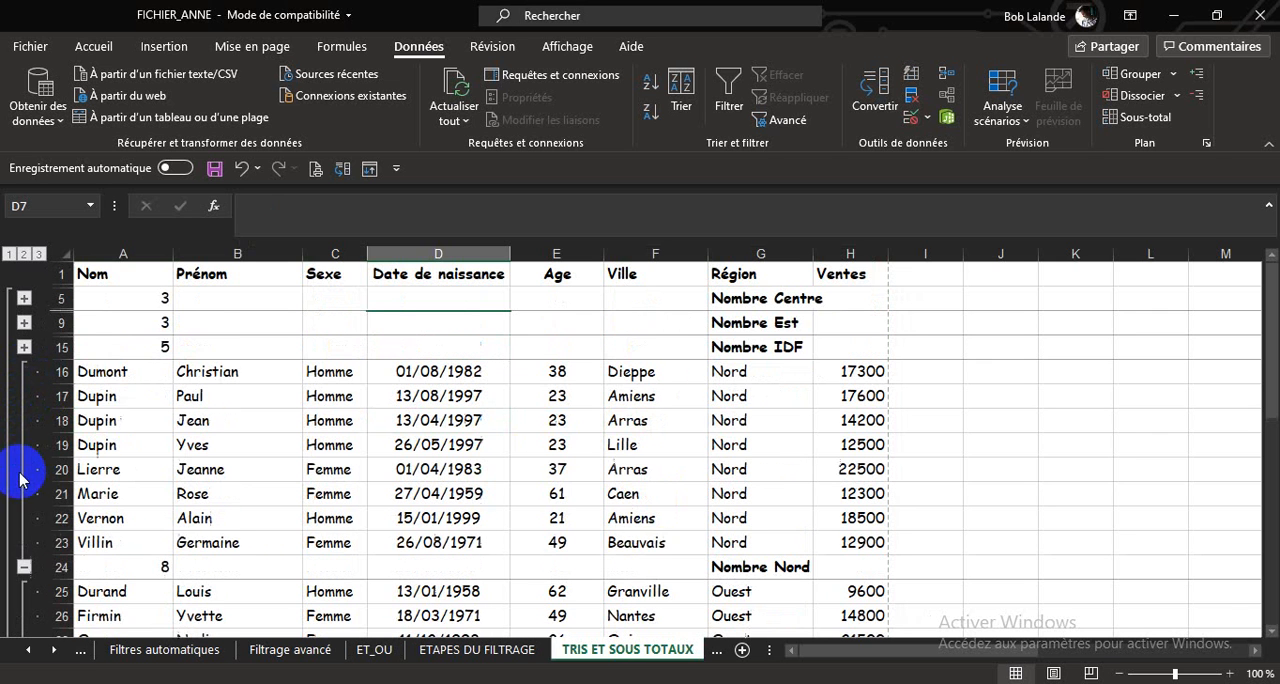
{"action": "left_click", "coordinate": [24, 567]}
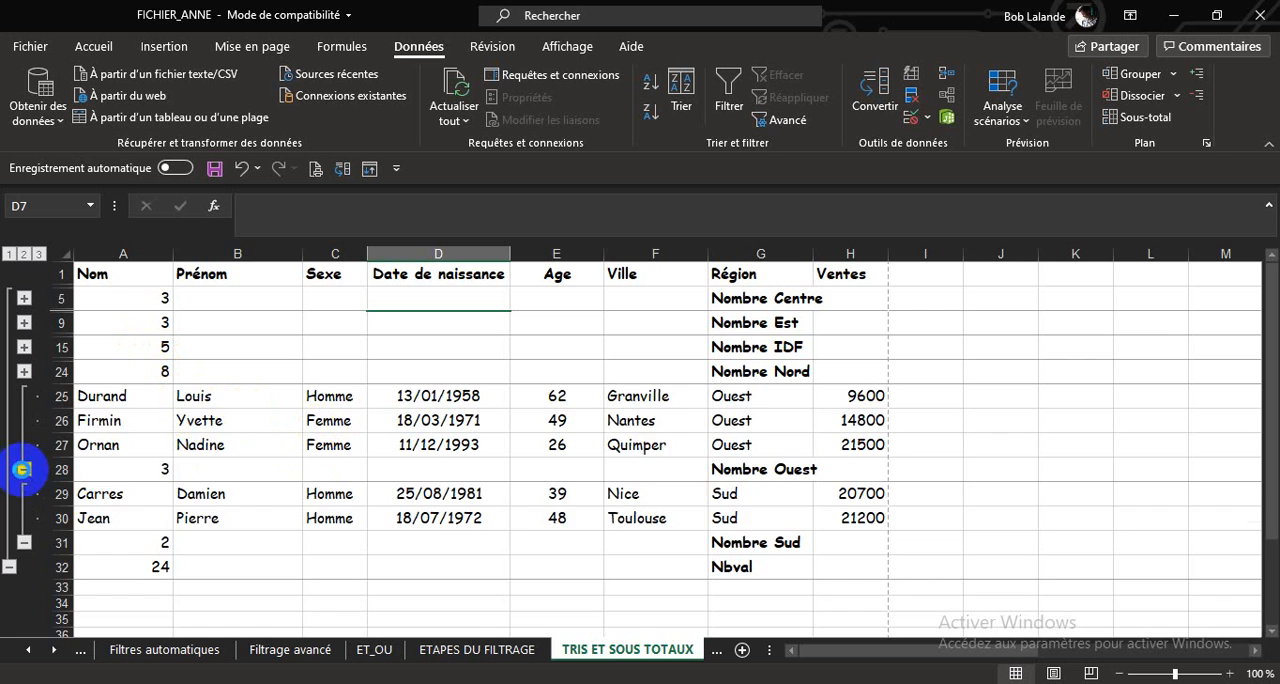
{"action": "left_click", "coordinate": [24, 469]}
{"action": "left_click", "coordinate": [24, 469]}
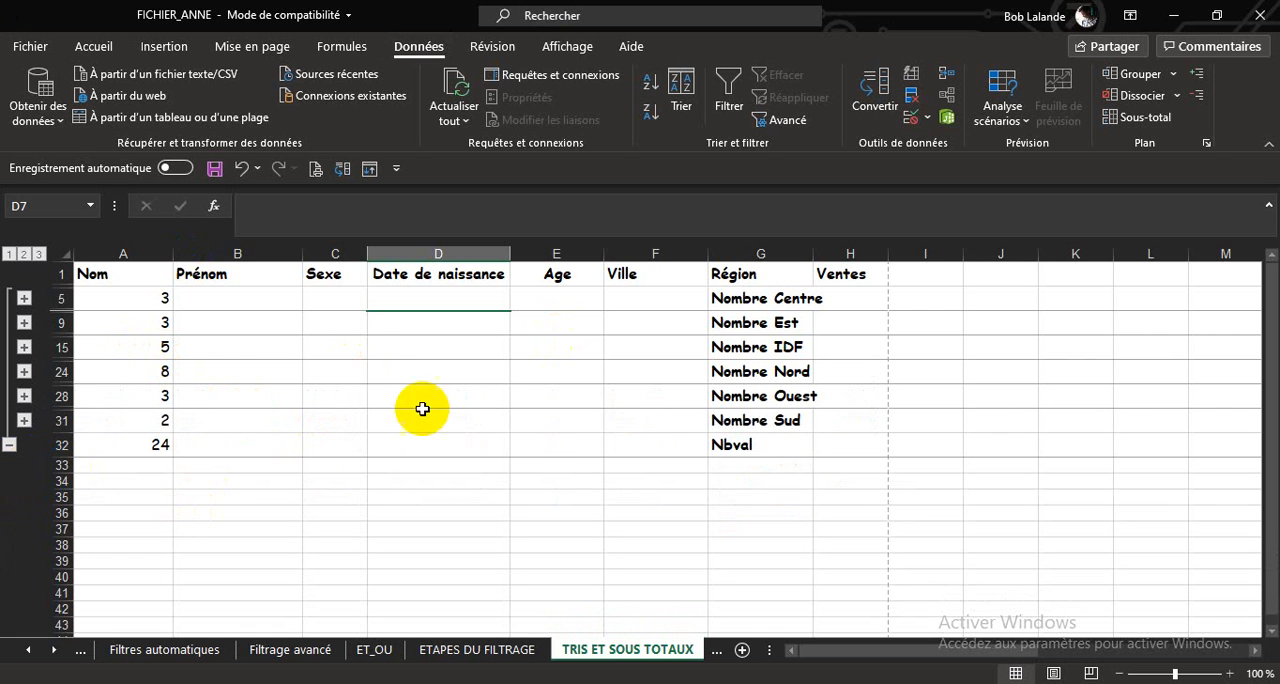
Select cell E15 in the list and remove all of the list's subtotals.
{"action": "left_click", "coordinate": [562, 349]}
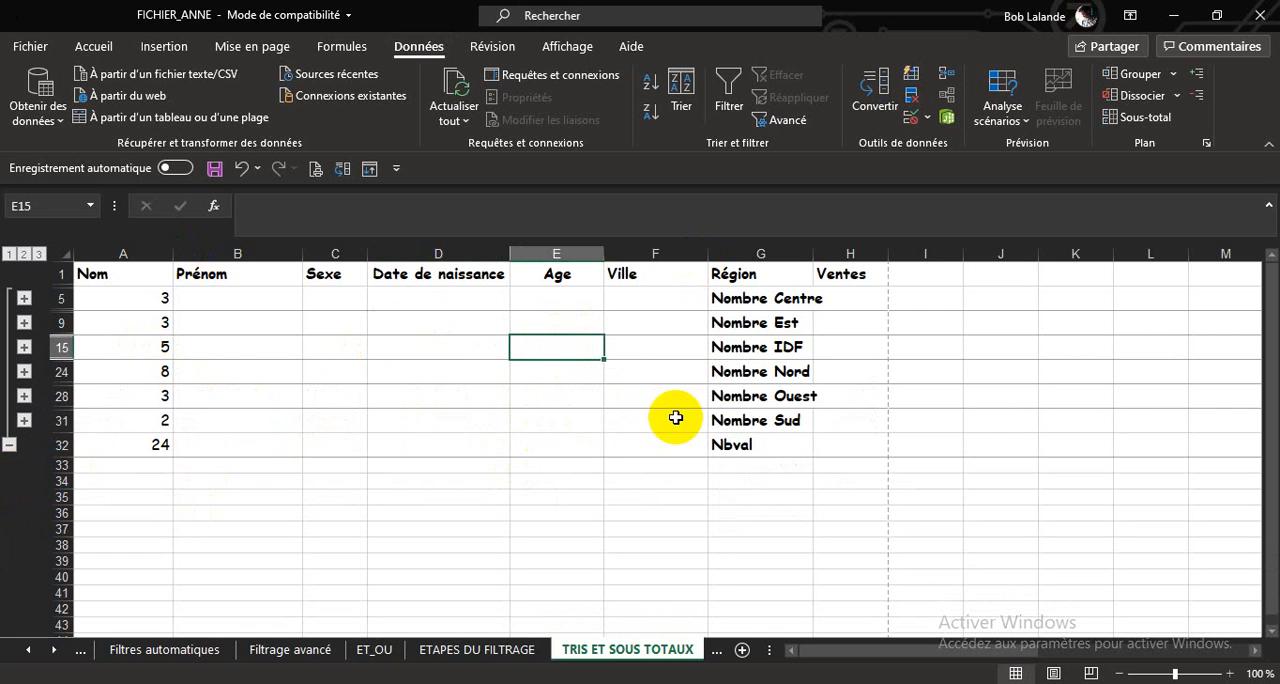
{"action": "left_click", "coordinate": [1117, 122]}
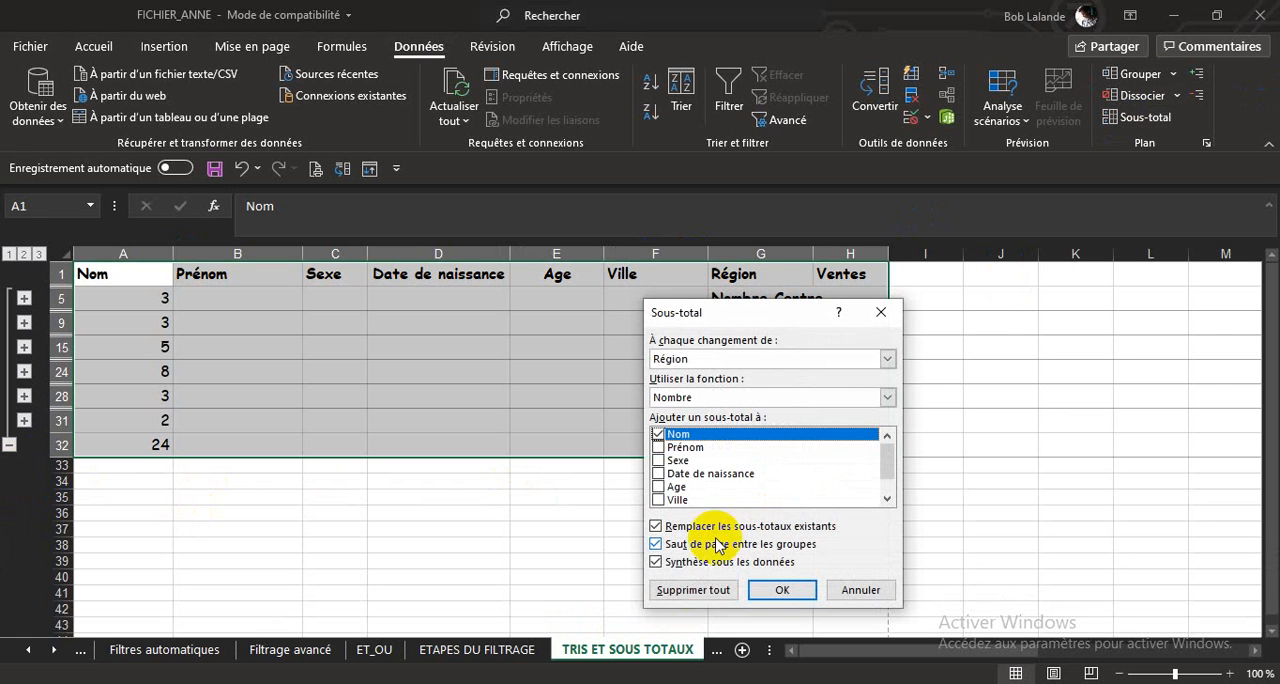
{"action": "left_click", "coordinate": [686, 590]}
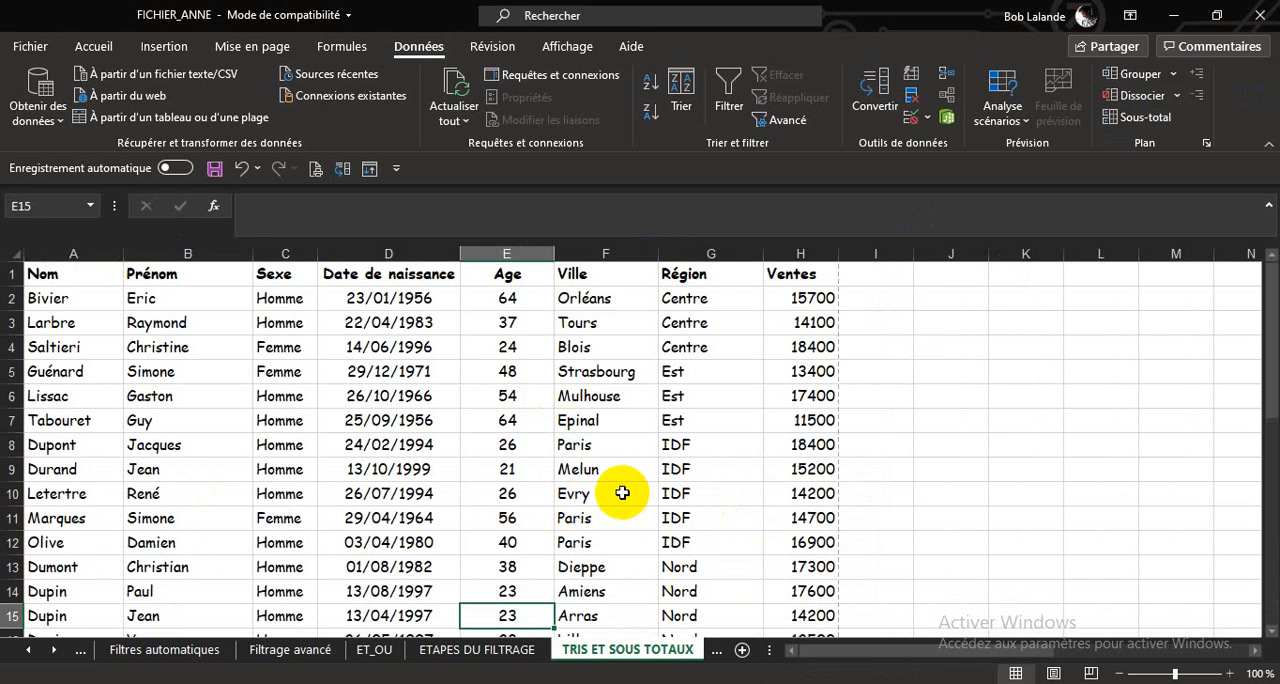